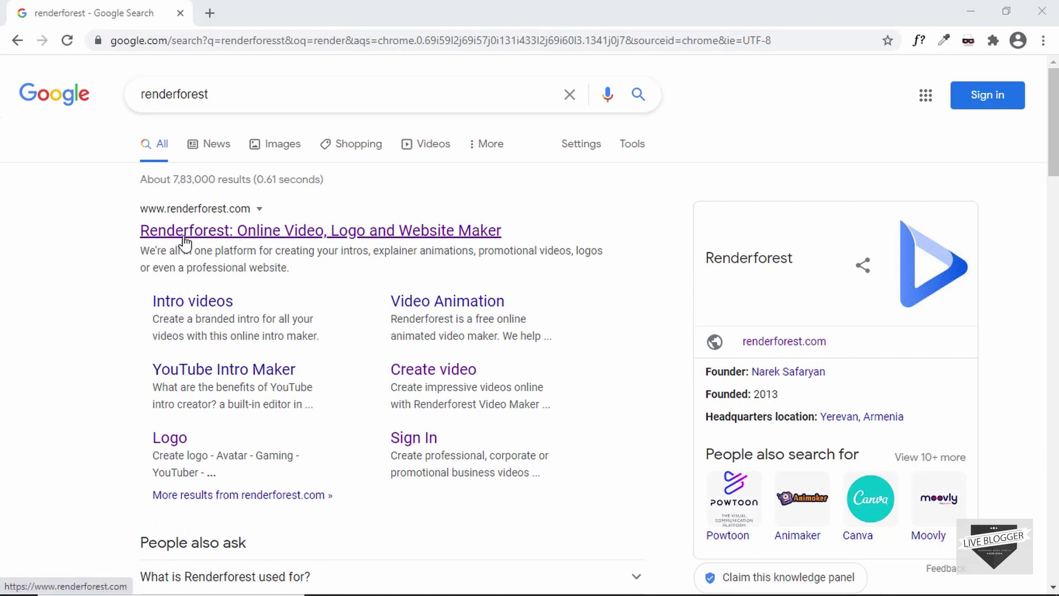
Open the Renderforest website from the search results and look through the branding tools presented on its homepage
left_click(285, 237)
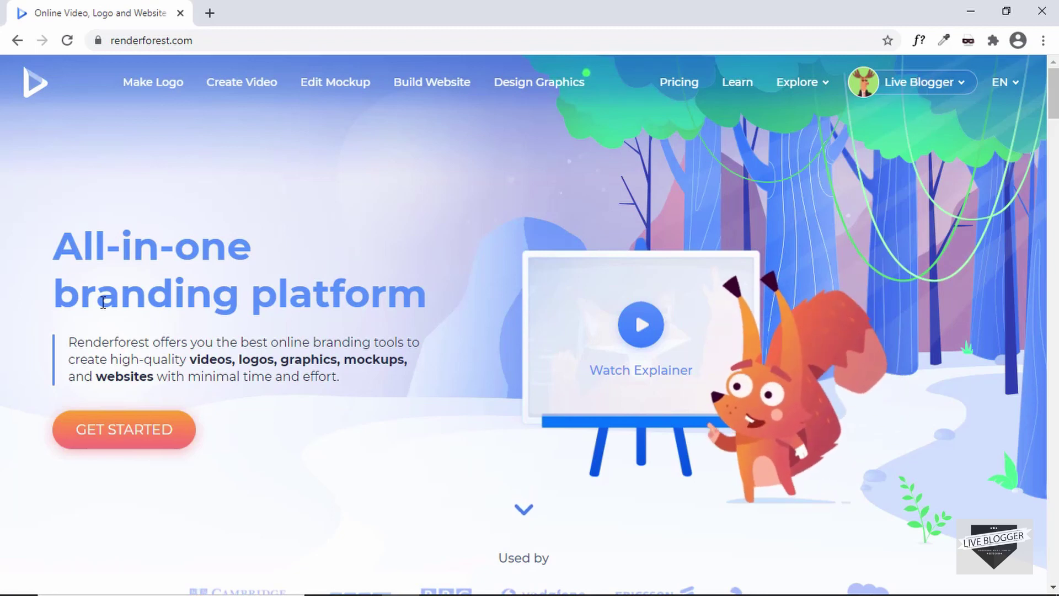
scroll(102, 303, "down", 4)
scroll(102, 304, "up", 4)
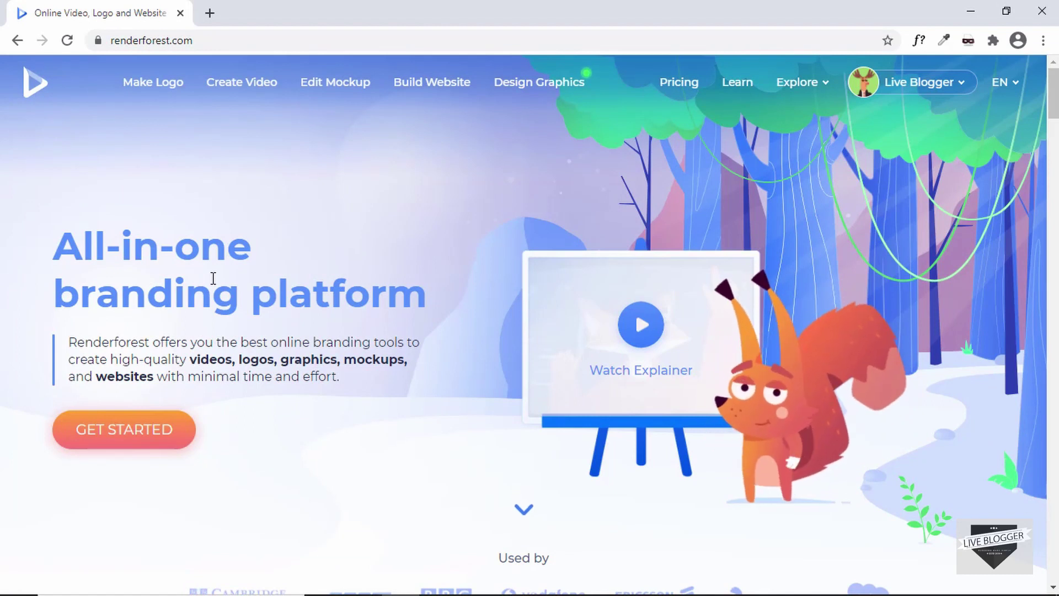
scroll(213, 279, "down", 1)
scroll(212, 281, "down", 10)
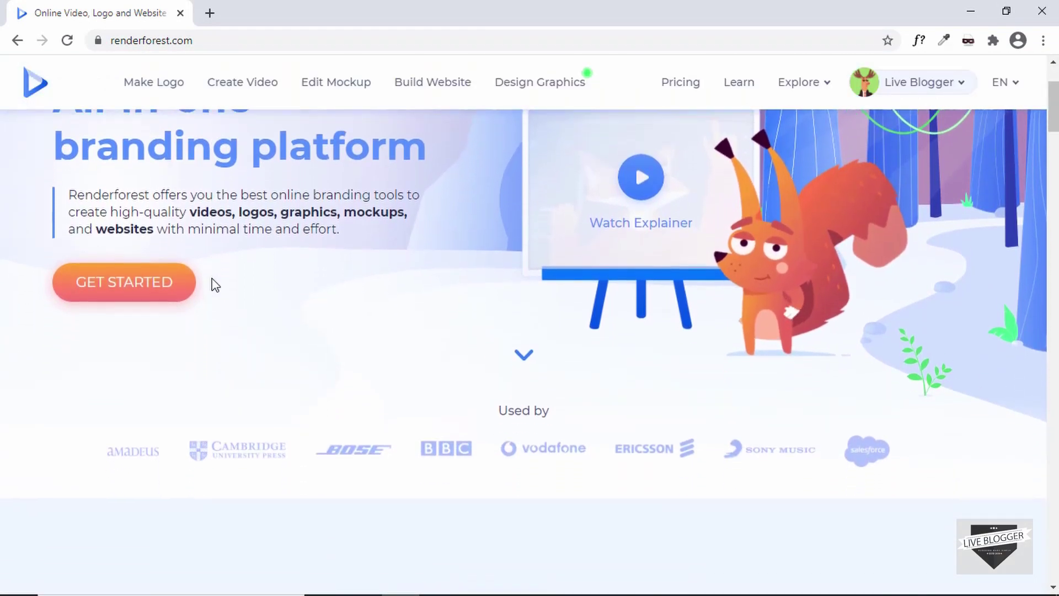
scroll(383, 284, "down", 8)
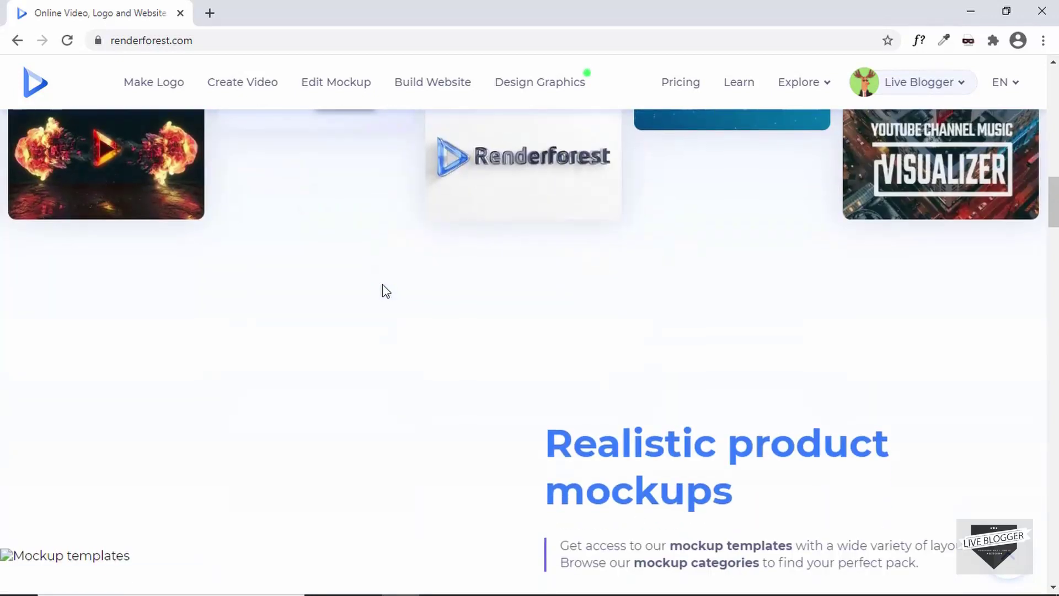
scroll(382, 283, "down", 17)
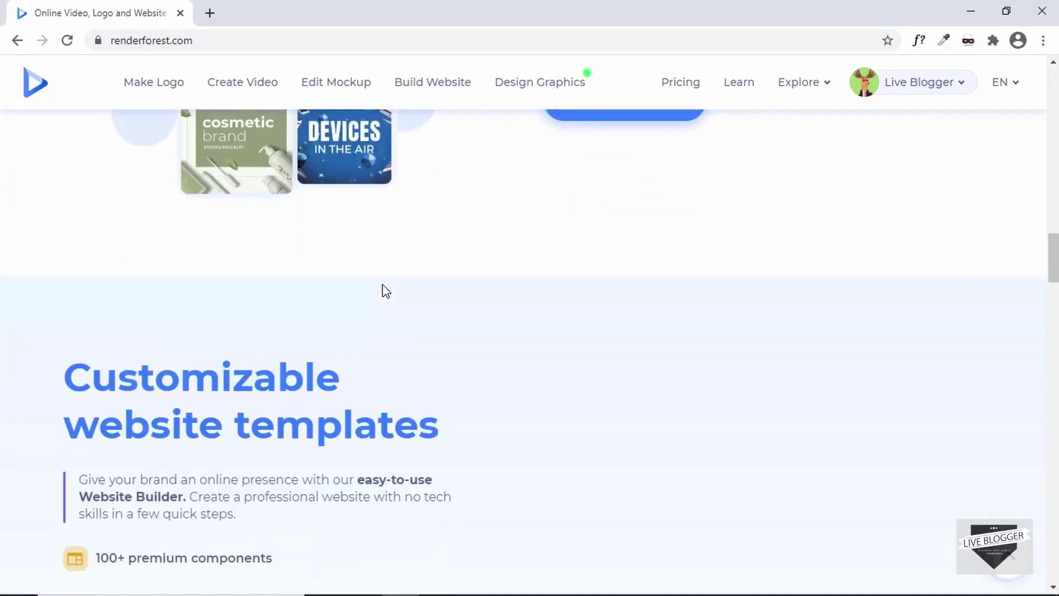
scroll(383, 287, "down", 5)
key("Home")
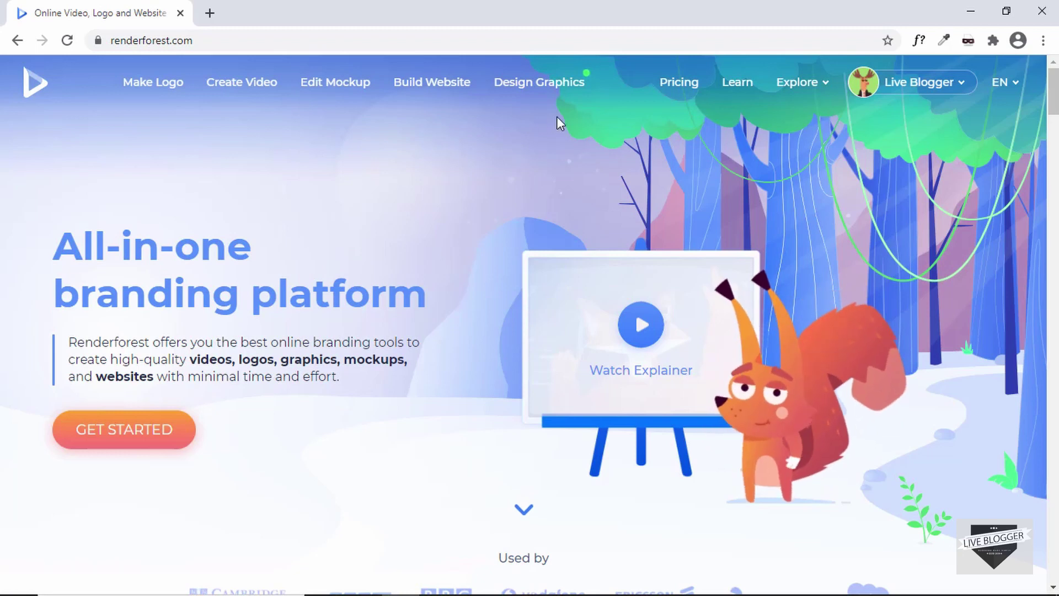
Open the pricing page and examine the subscription plans, focusing on the Free plan's storage and video features
left_click(675, 93)
scroll(319, 249, "down", 2)
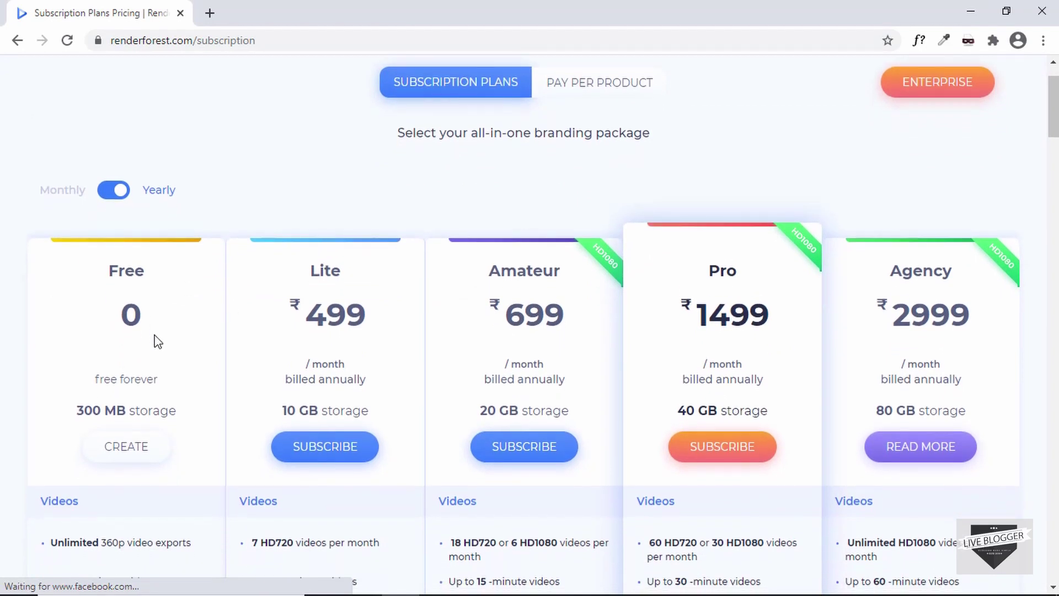
scroll(158, 342, "down", 3)
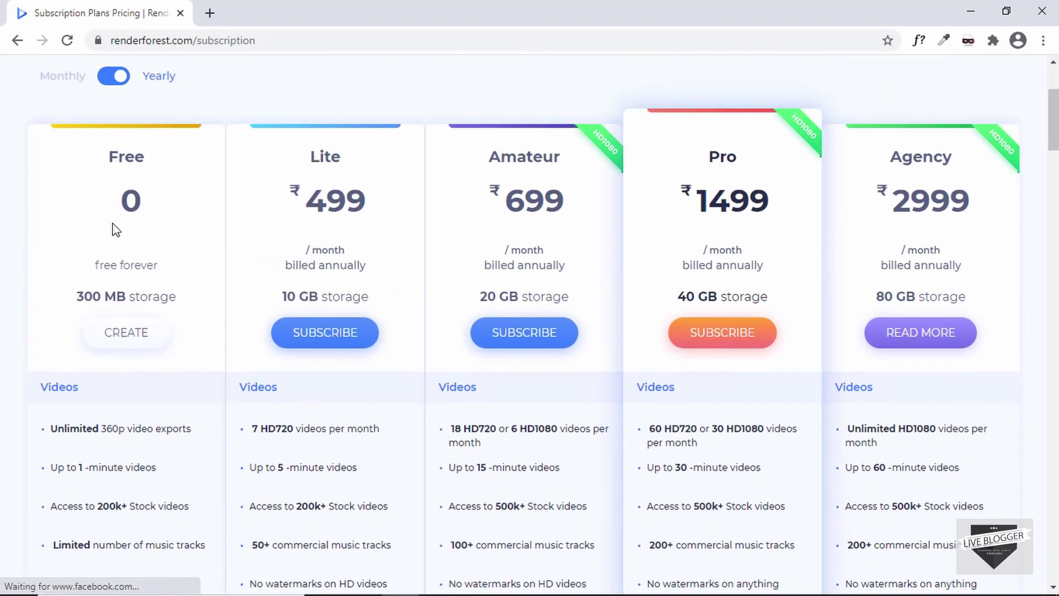
scroll(116, 229, "down", 4)
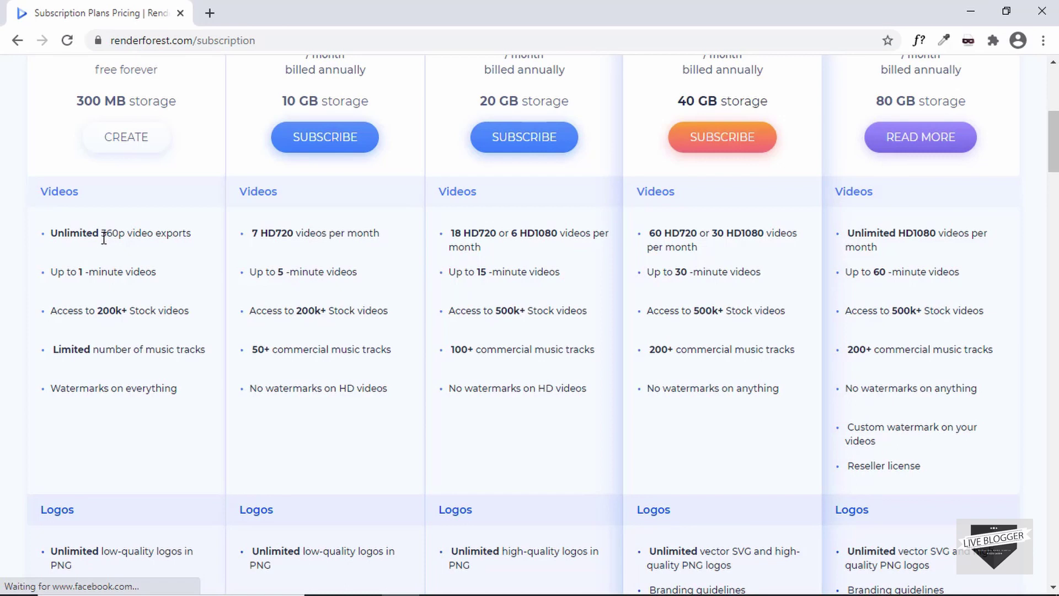
left_click_drag(104, 237, 119, 236)
left_click(137, 236)
scroll(151, 237, "up", 3)
scroll(117, 299, "down", 3)
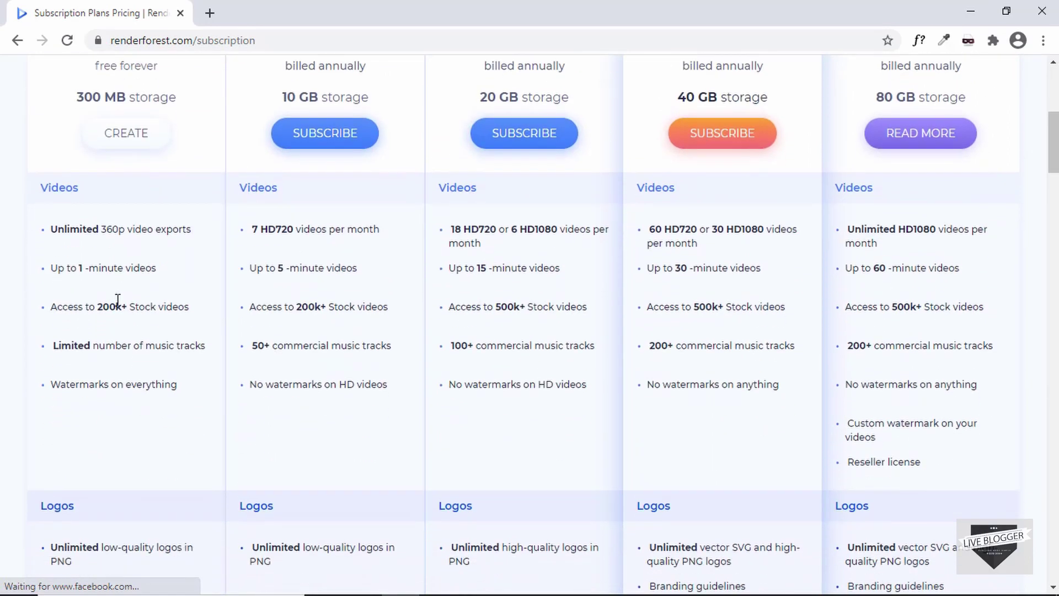
Compare the logo, mockup, website and graphics features across the subscription plans
scroll(117, 299, "down", 1)
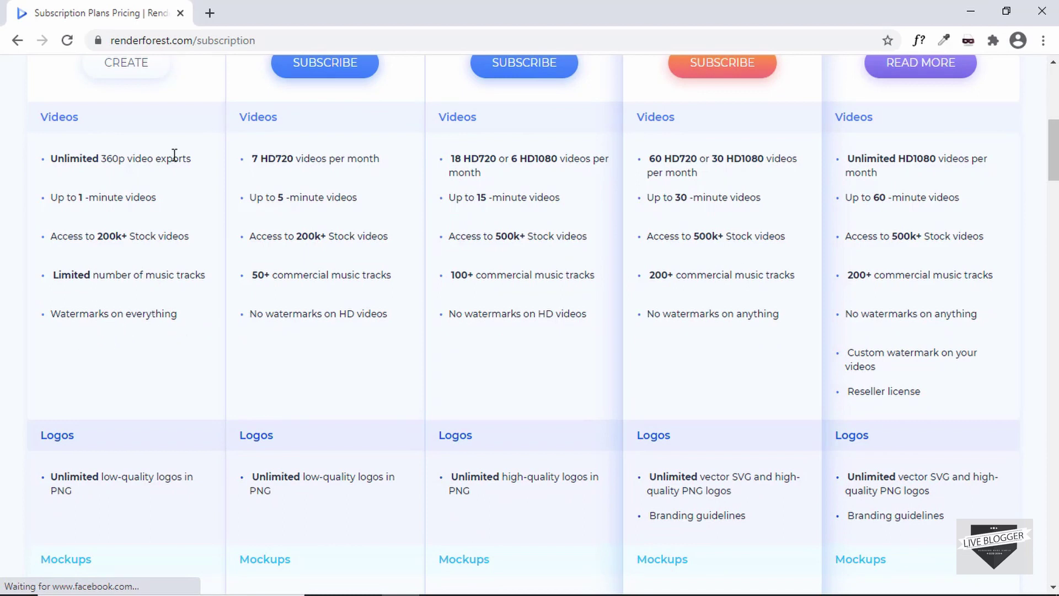
scroll(204, 375, "down", 11)
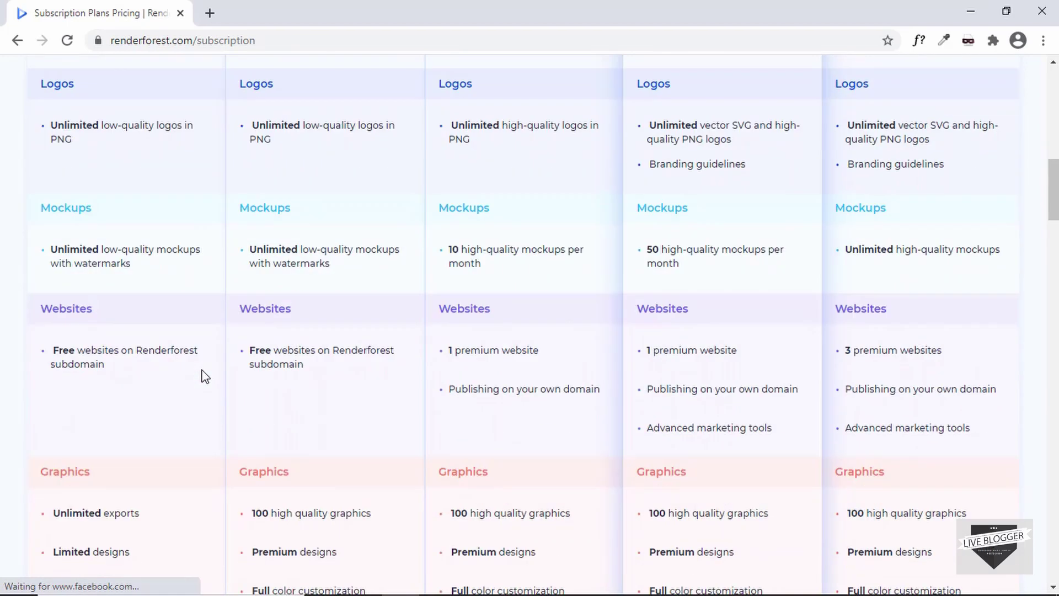
scroll(204, 375, "down", 5)
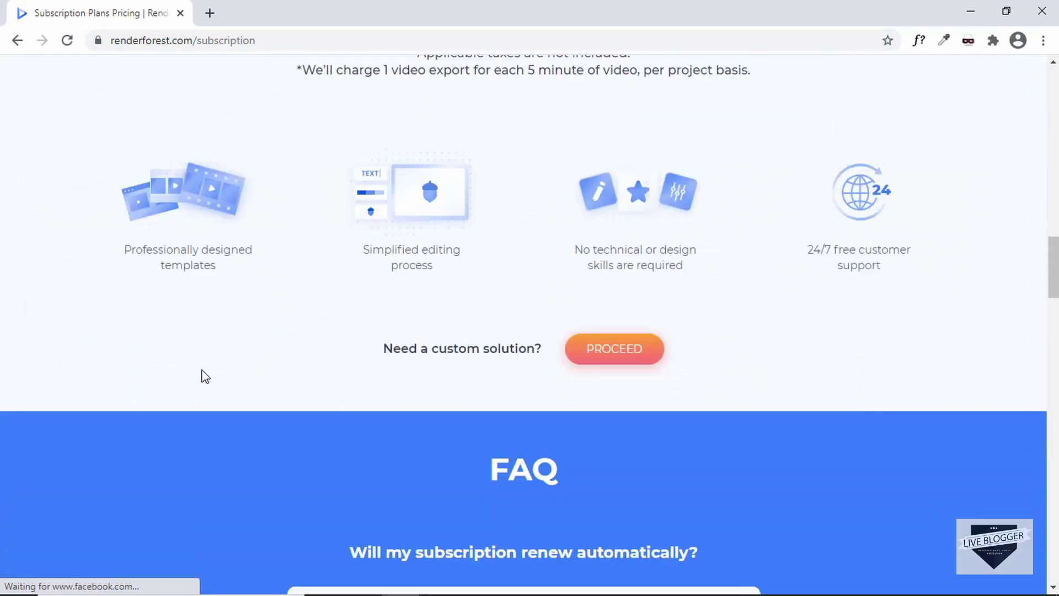
scroll(204, 375, "up", 15)
scroll(204, 375, "up", 9)
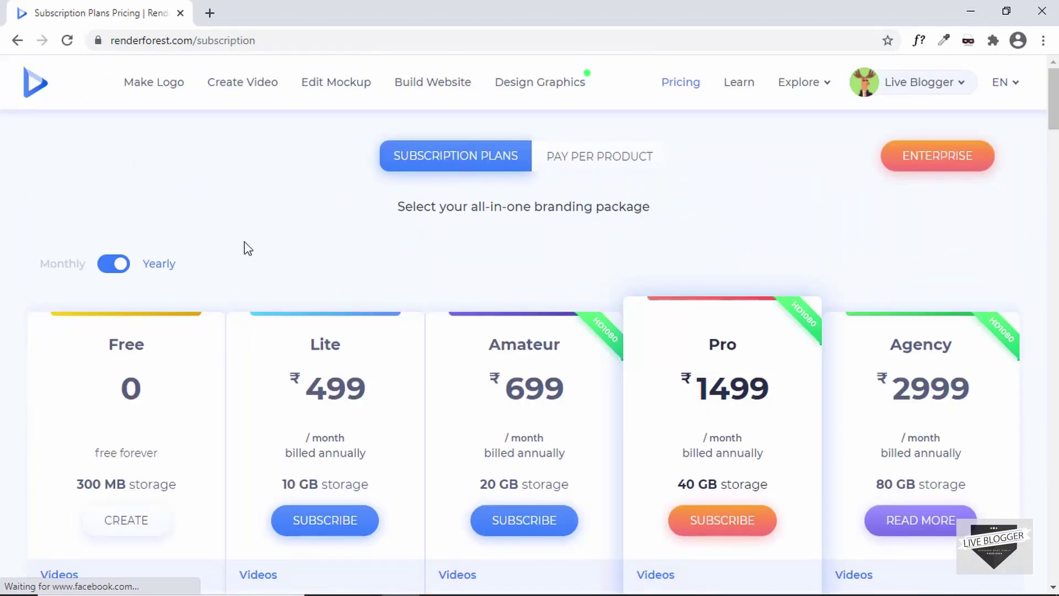
scroll(138, 447, "down", 1)
scroll(210, 375, "up", 1)
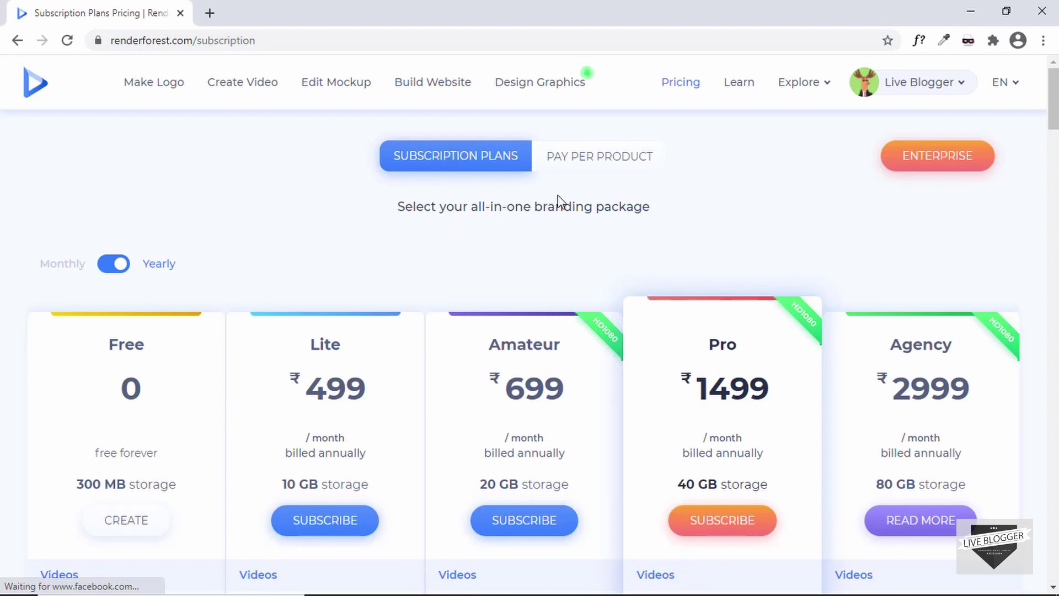
Show the pay-per-product pricing and review the options for the video, logo, website and graphic makers
left_click(598, 165)
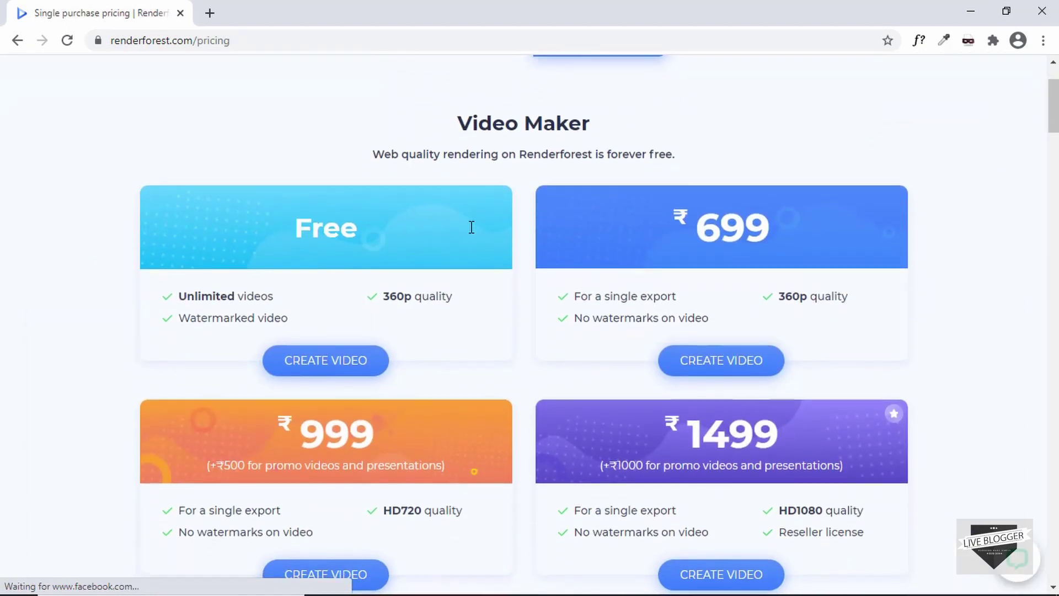
scroll(798, 217, "down", 1)
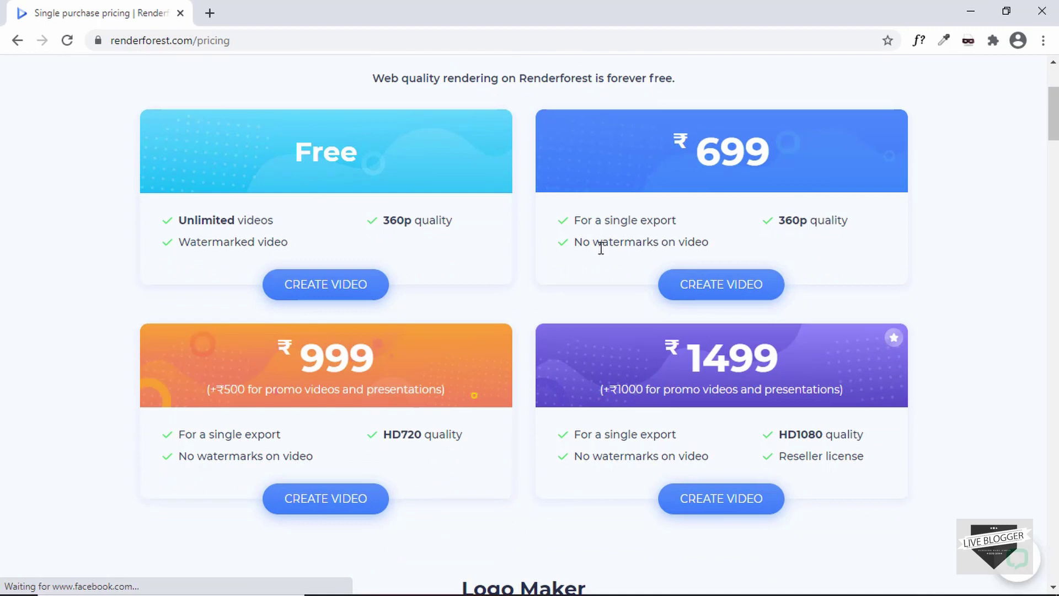
scroll(571, 262, "down", 3)
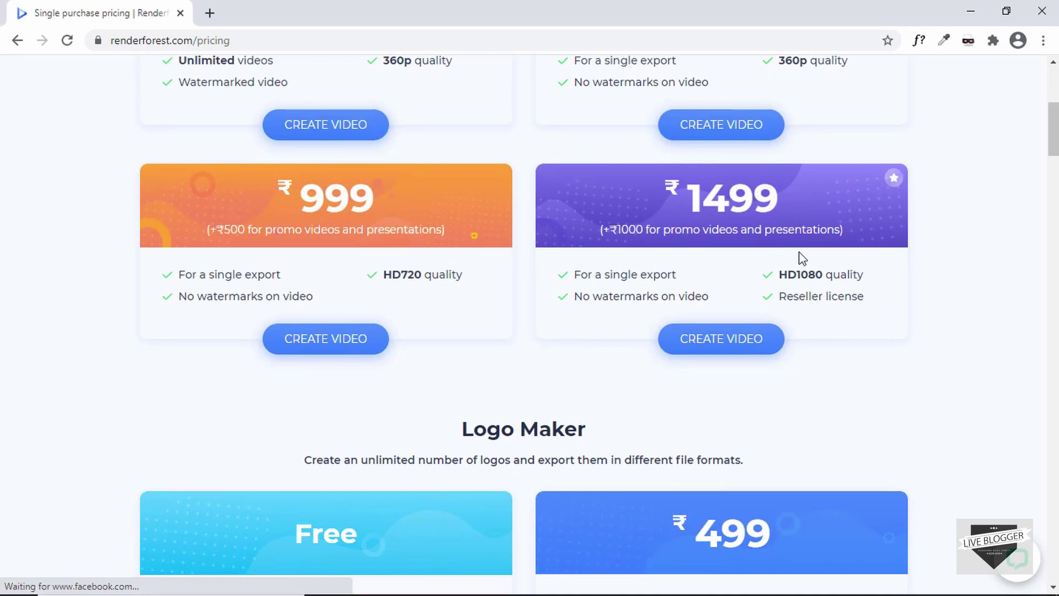
scroll(535, 212, "down", 10)
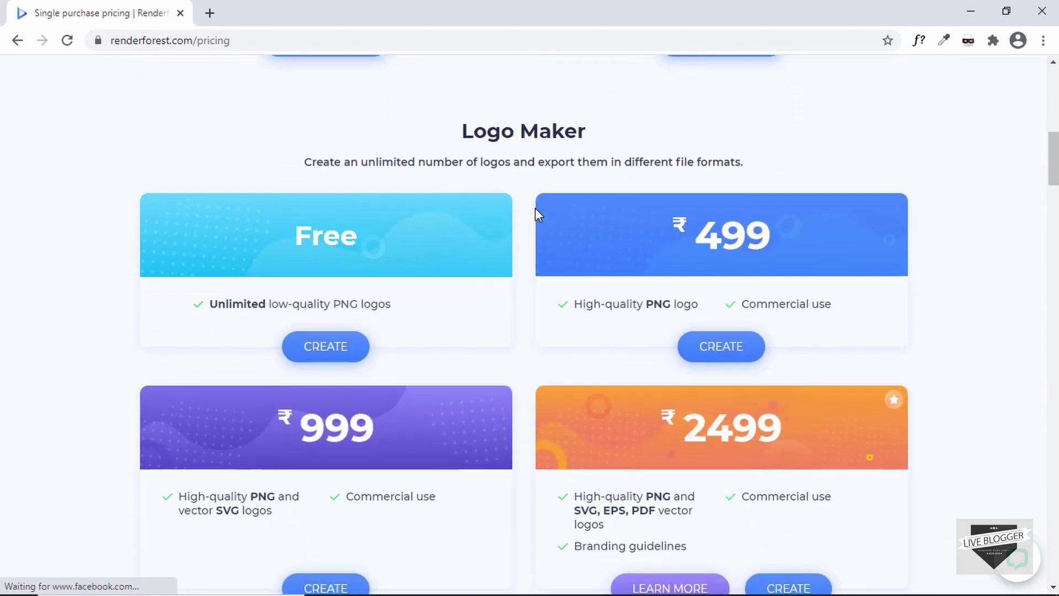
scroll(535, 210, "down", 19)
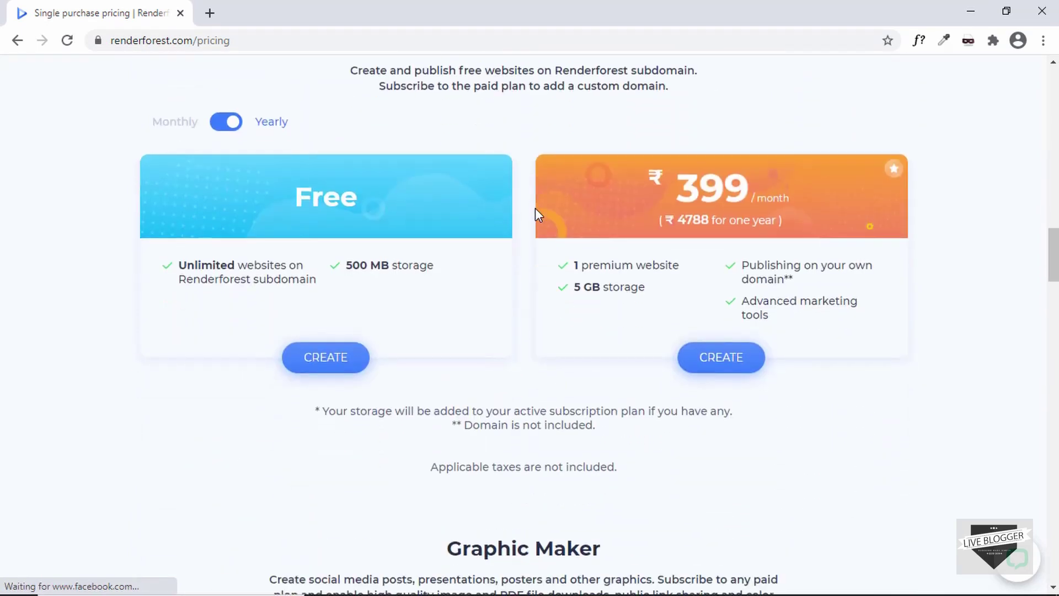
scroll(536, 208, "down", 10)
scroll(536, 207, "up", 16)
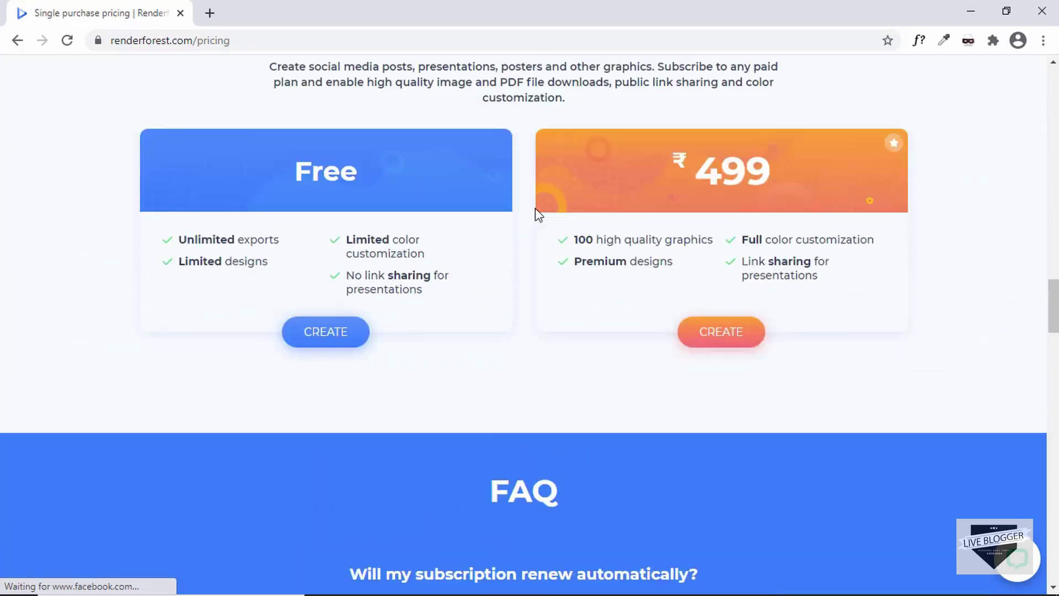
scroll(535, 208, "up", 20)
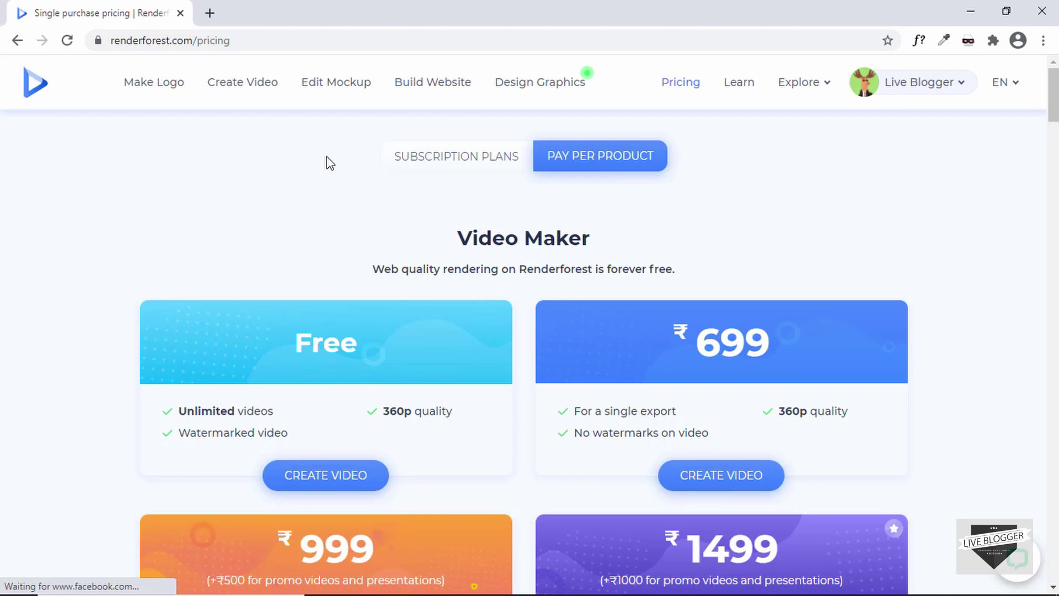
Go to the online mockup editing page, browse the trending packs and open the No Gravity Mockup Pack
left_click(325, 87)
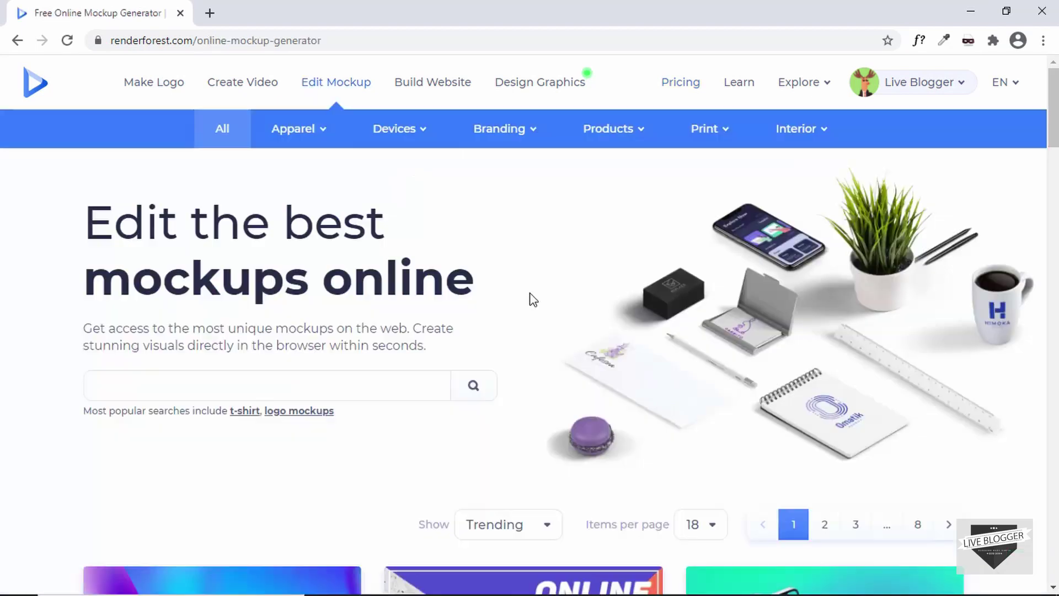
scroll(530, 298, "down", 3)
scroll(531, 300, "down", 1)
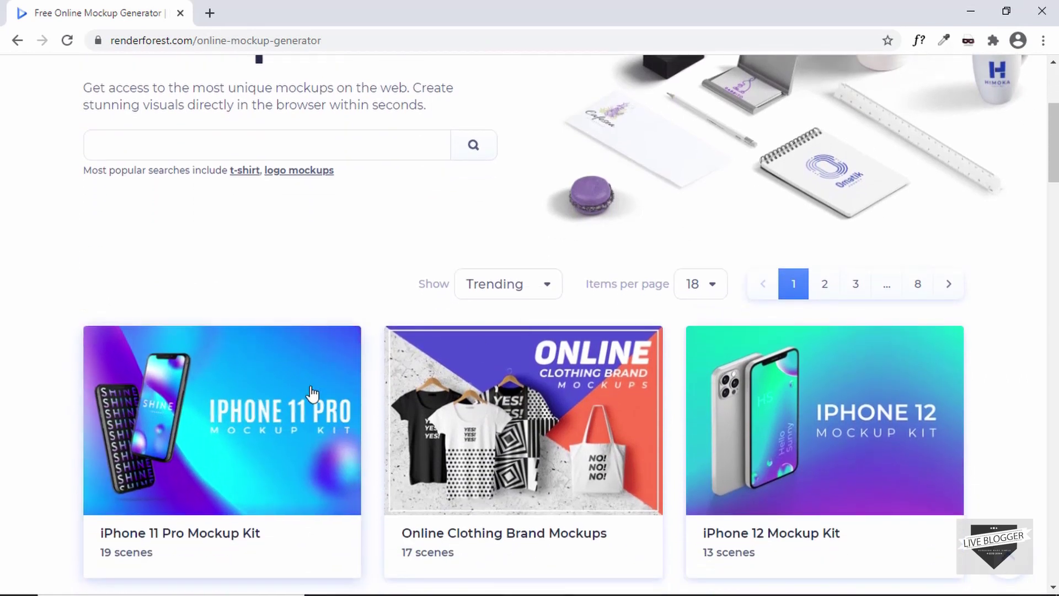
scroll(405, 356, "down", 2)
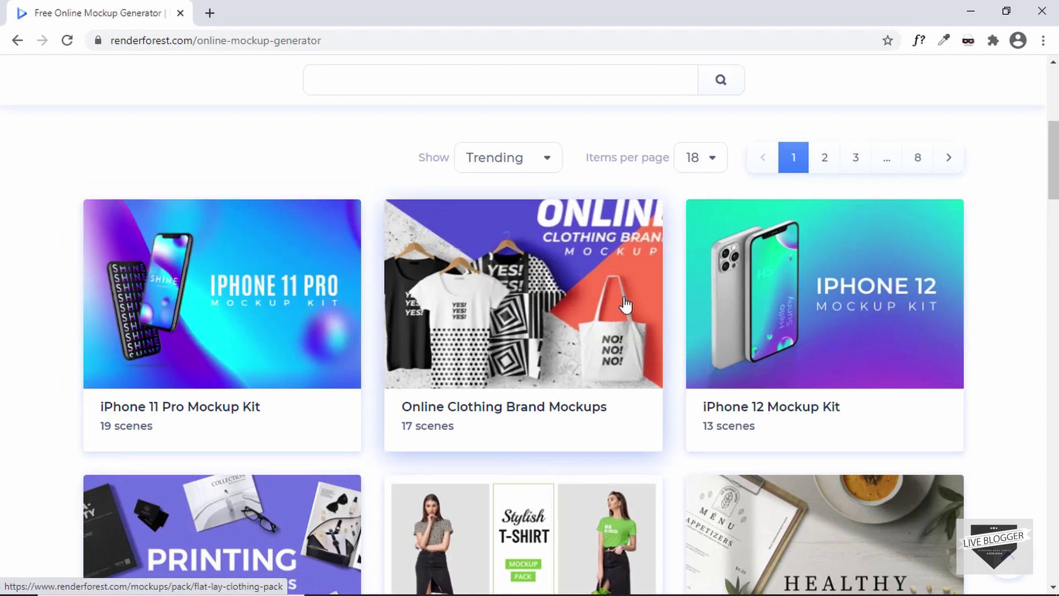
scroll(468, 280, "down", 1)
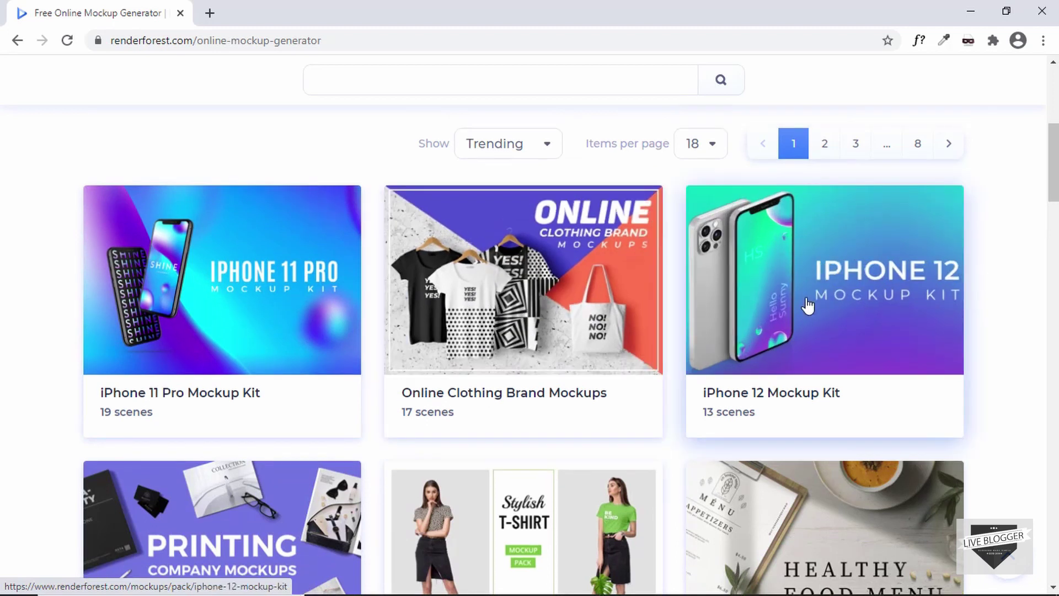
scroll(786, 304, "down", 3)
scroll(787, 303, "down", 7)
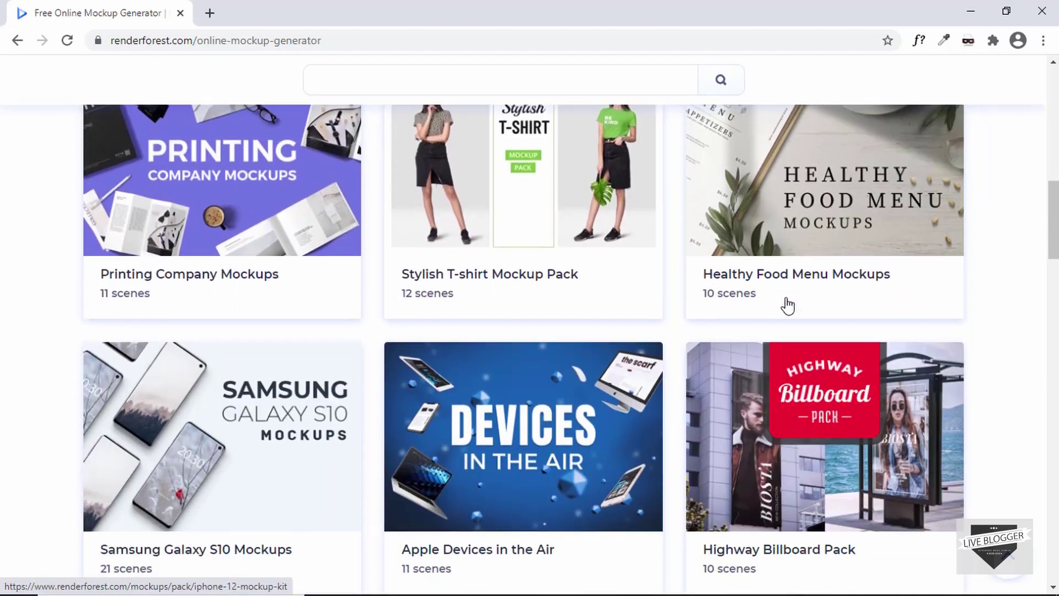
scroll(787, 304, "up", 3)
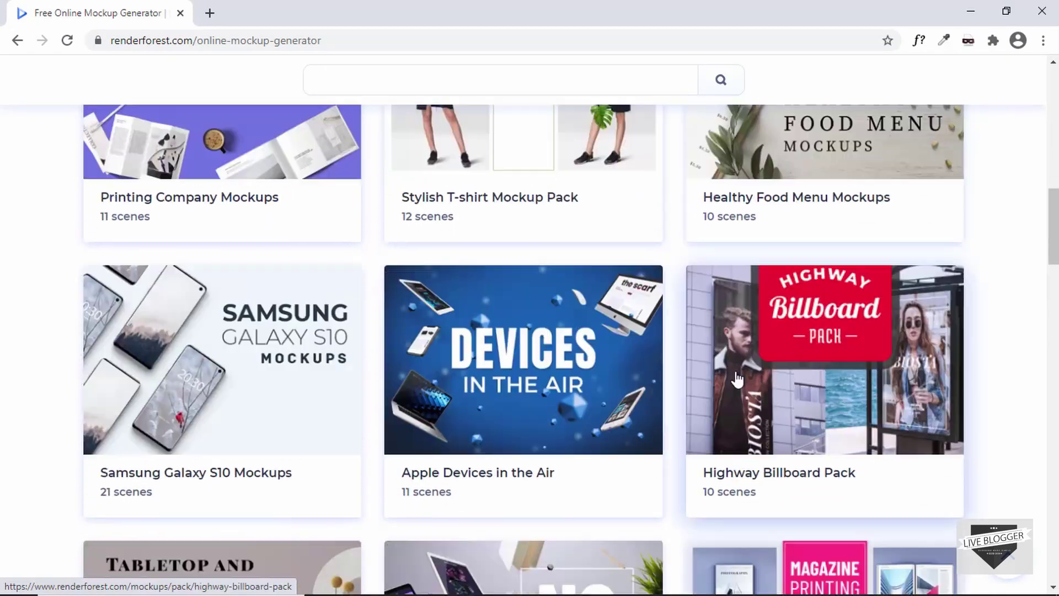
scroll(734, 381, "down", 4)
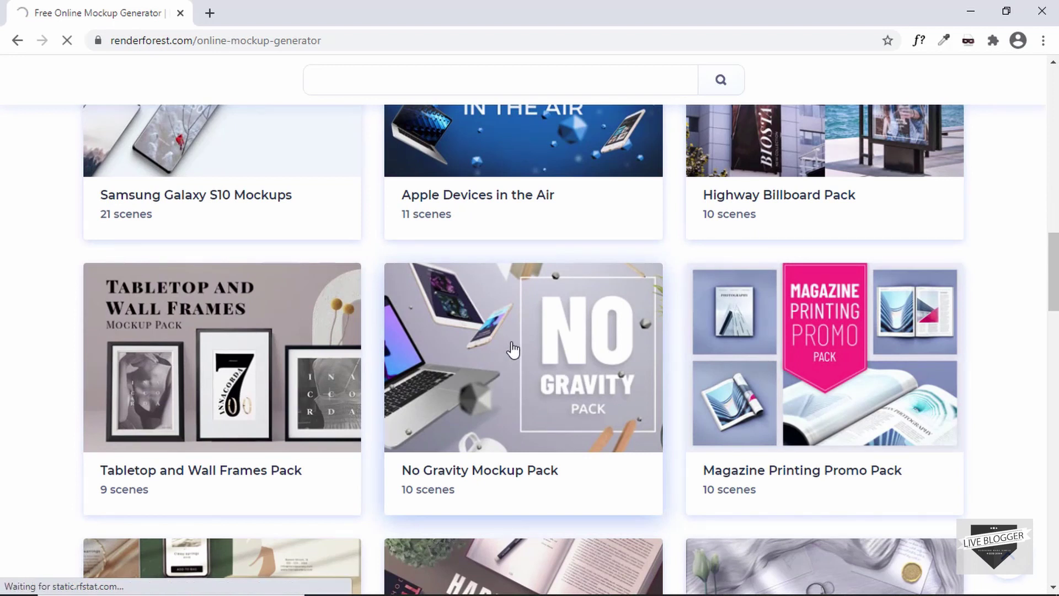
Browse the device, book, paper and stationery scenes in the No Gravity Mockup Pack
scroll(573, 296, "down", 8)
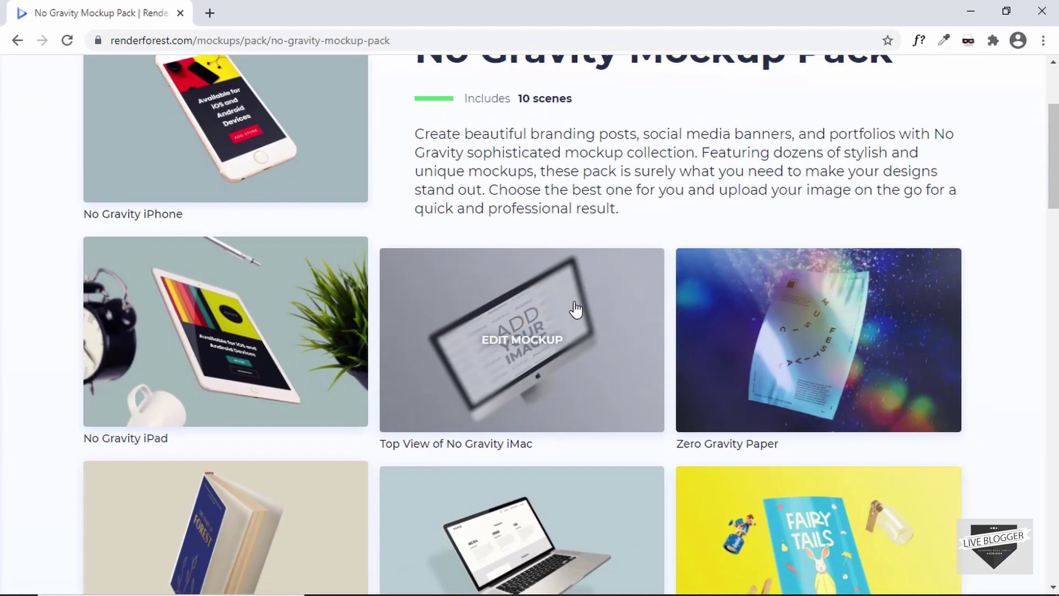
scroll(625, 299, "down", 4)
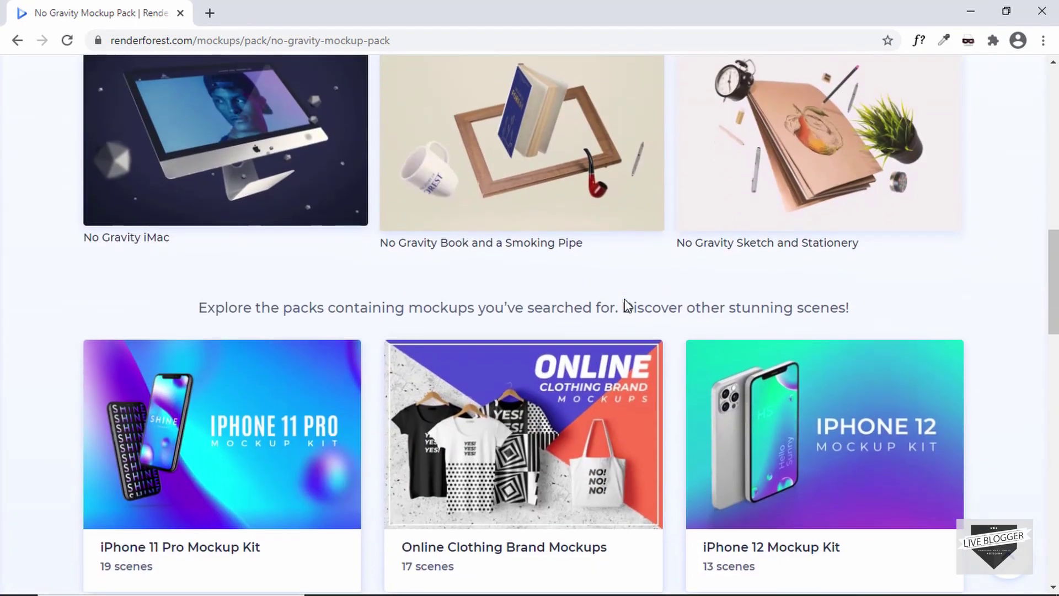
scroll(626, 299, "up", 8)
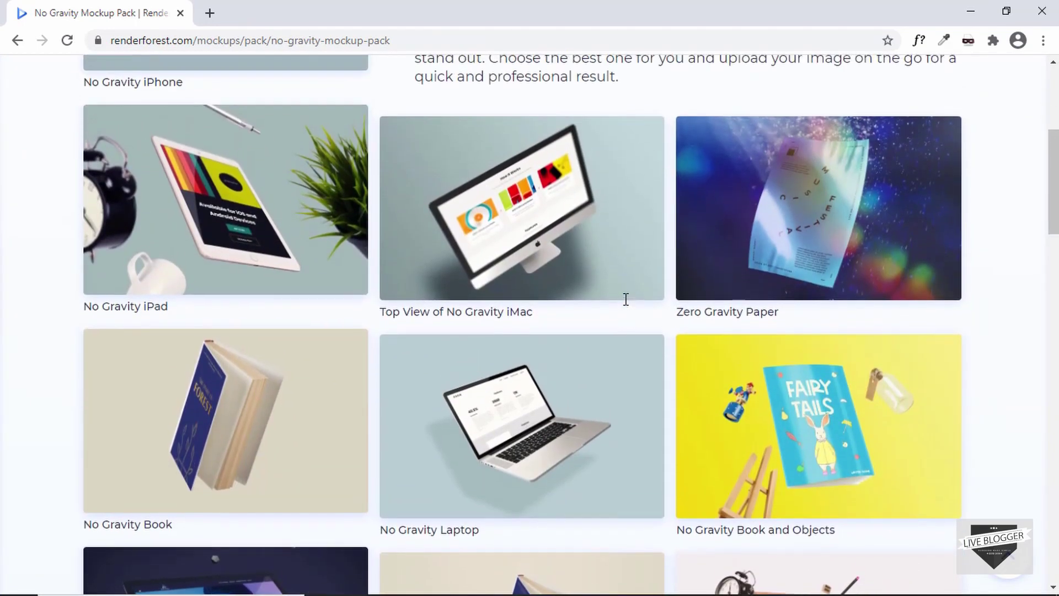
scroll(598, 365, "down", 7)
scroll(598, 367, "up", 9)
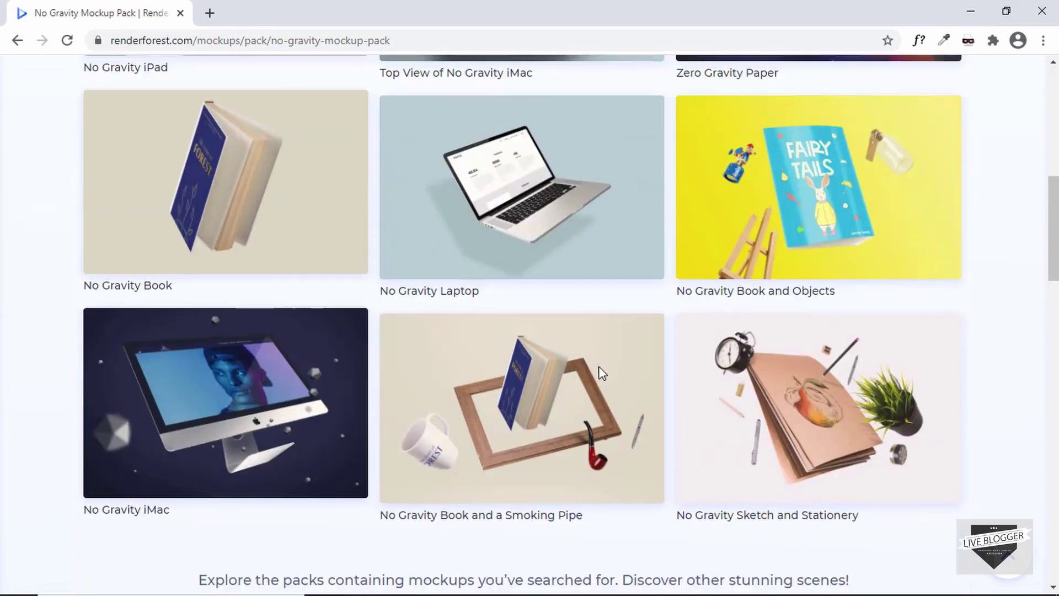
scroll(679, 362, "down", 6)
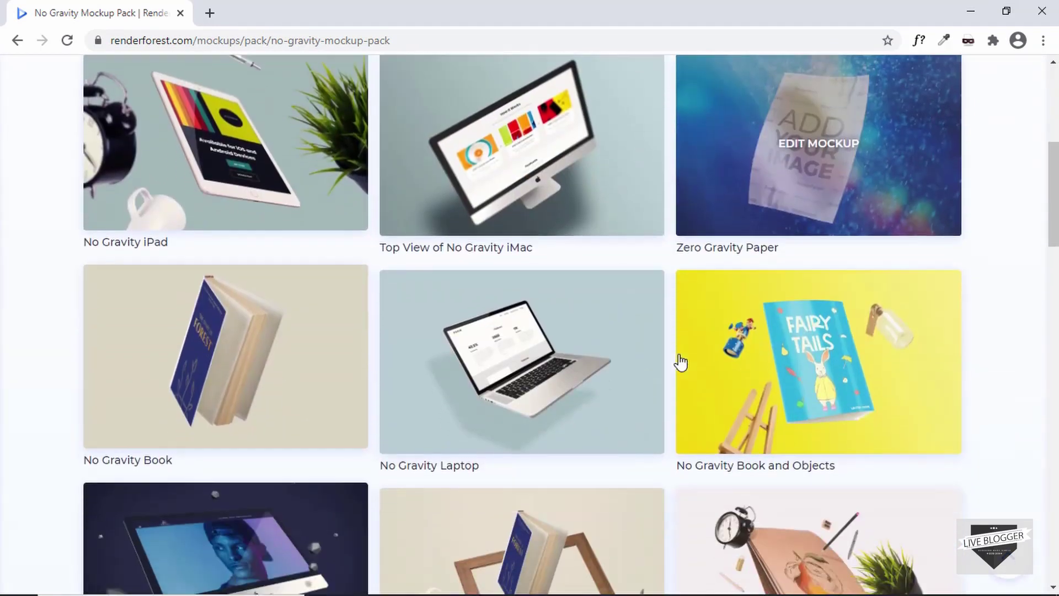
mouse_move(157, 440)
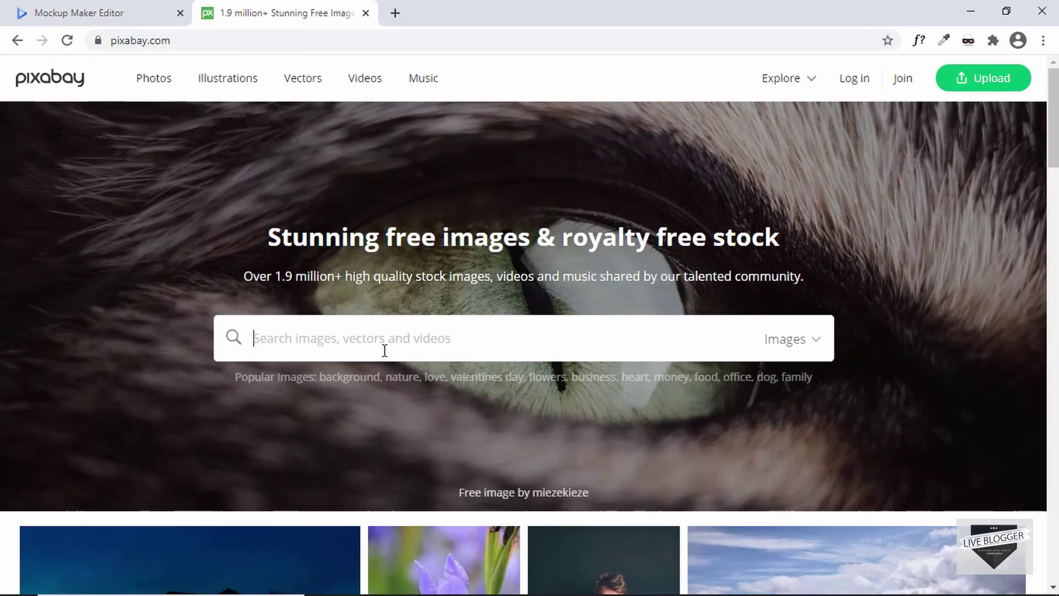
Search Pixabay for "technology" and download the photo of the laptop and orange coffee cup on a wooden desk
type("technology")
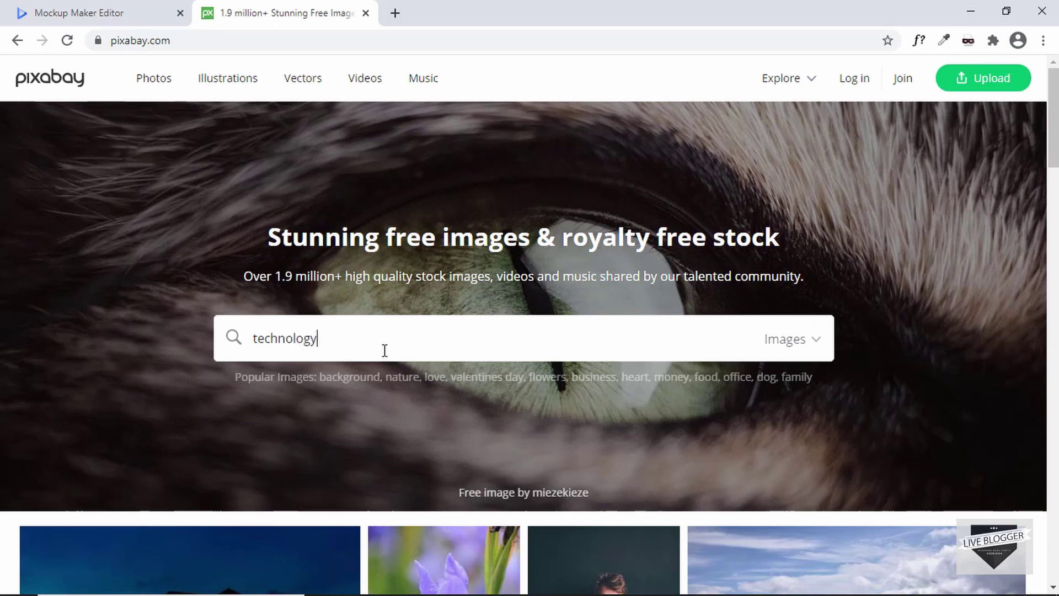
key("Return")
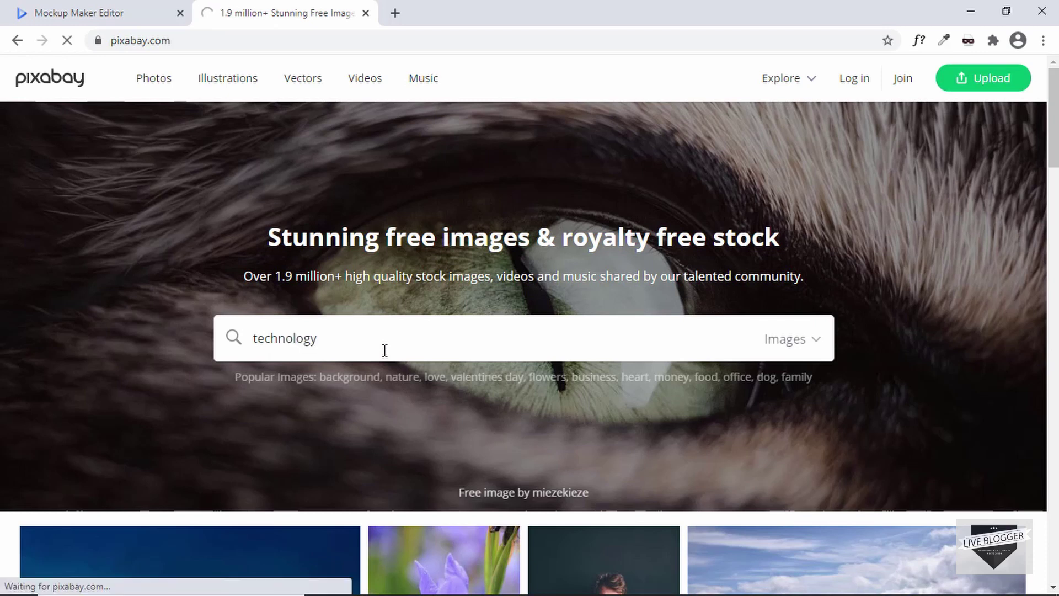
scroll(586, 185, "down", 5)
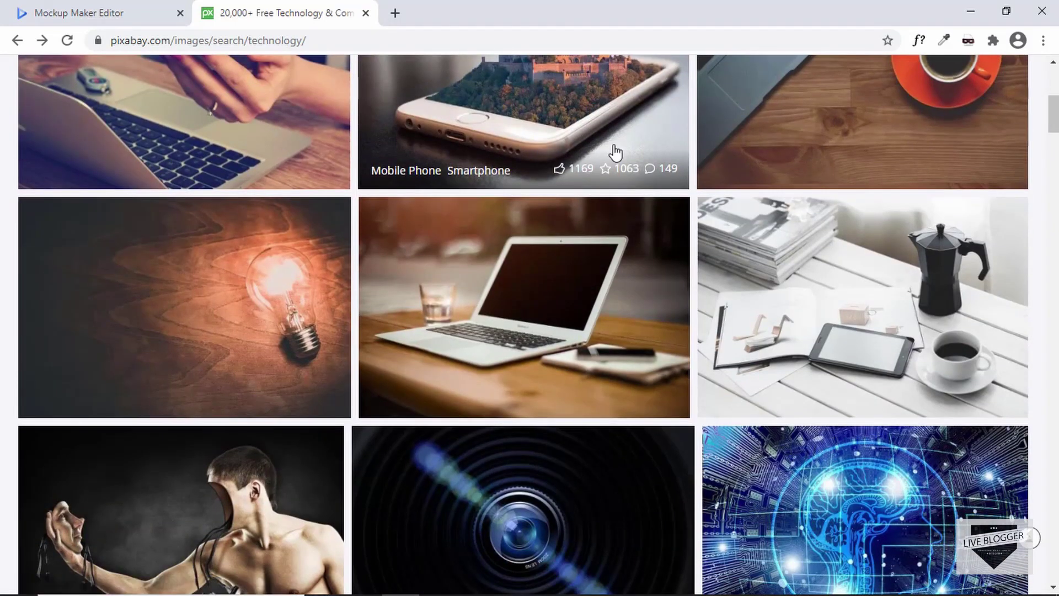
scroll(617, 153, "up", 2)
left_click(817, 171)
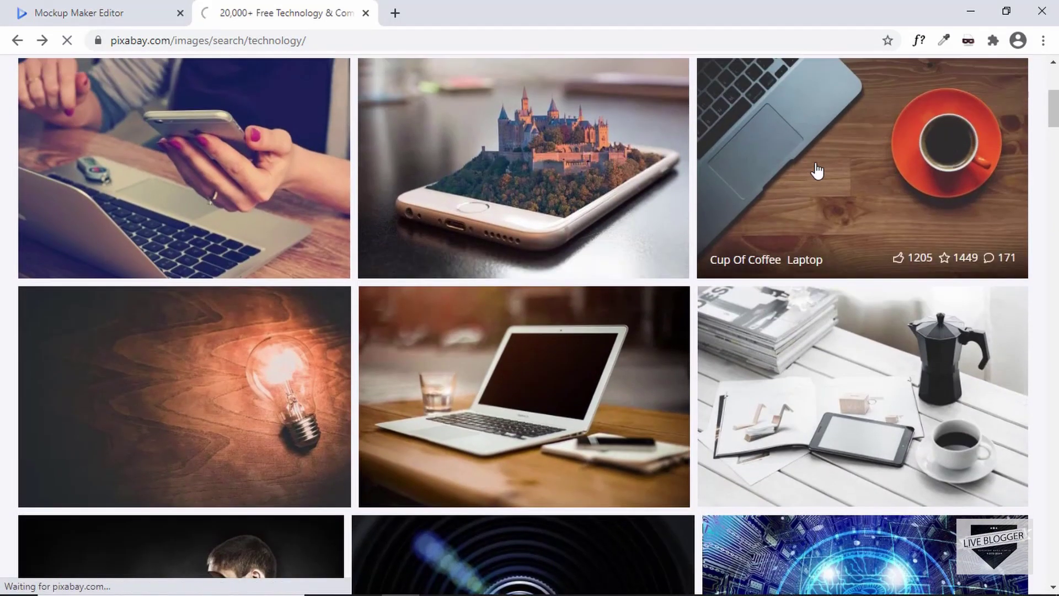
left_click(898, 296)
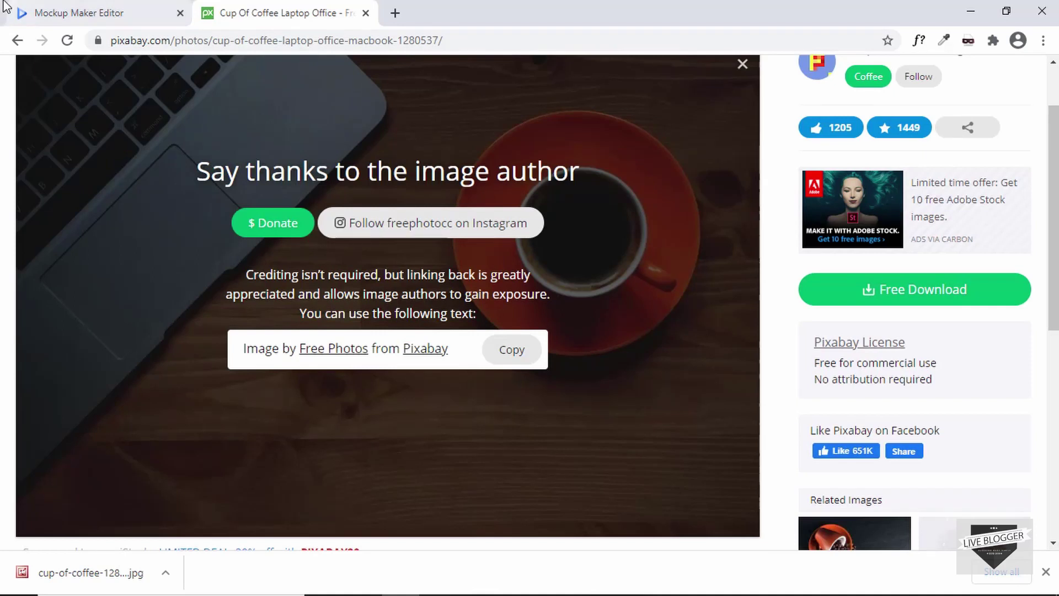
Return to the mockup editor and upload cup-of-coffee-1280537_1920.jpg as the iMac screen image
left_click(4, 6)
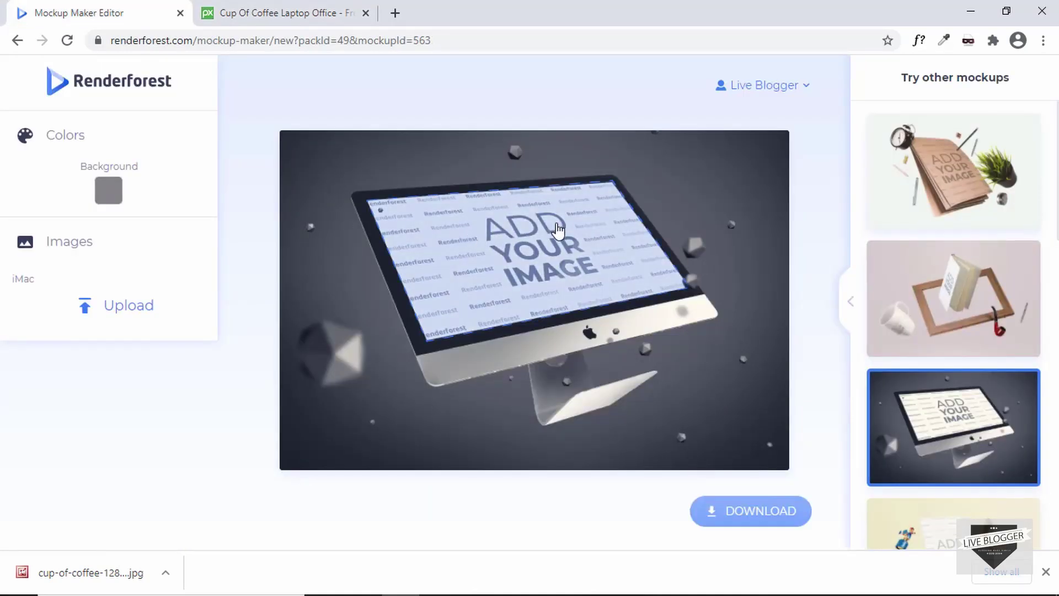
left_click(519, 249)
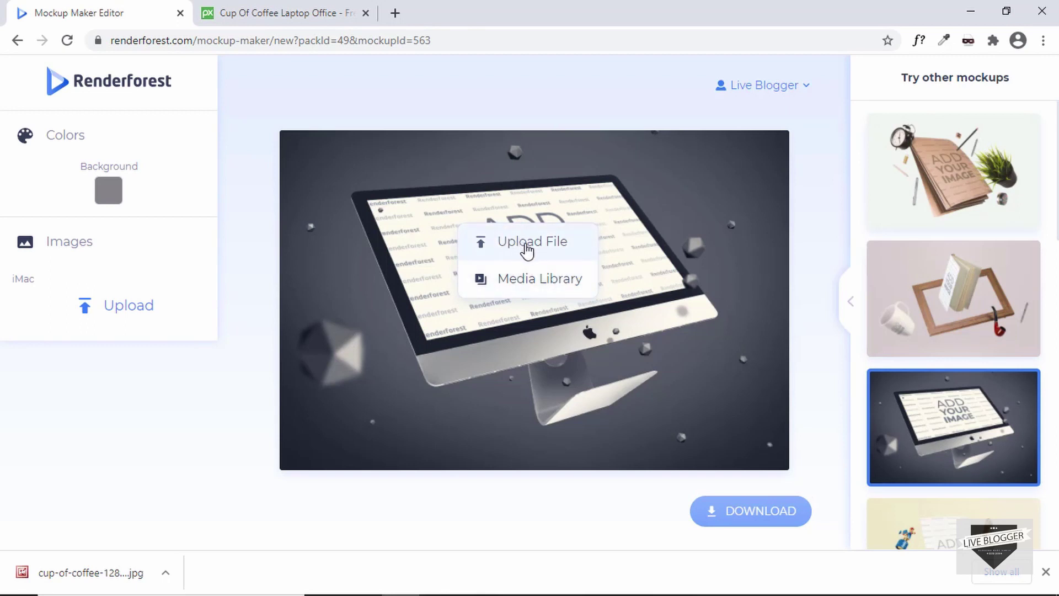
left_click(527, 250)
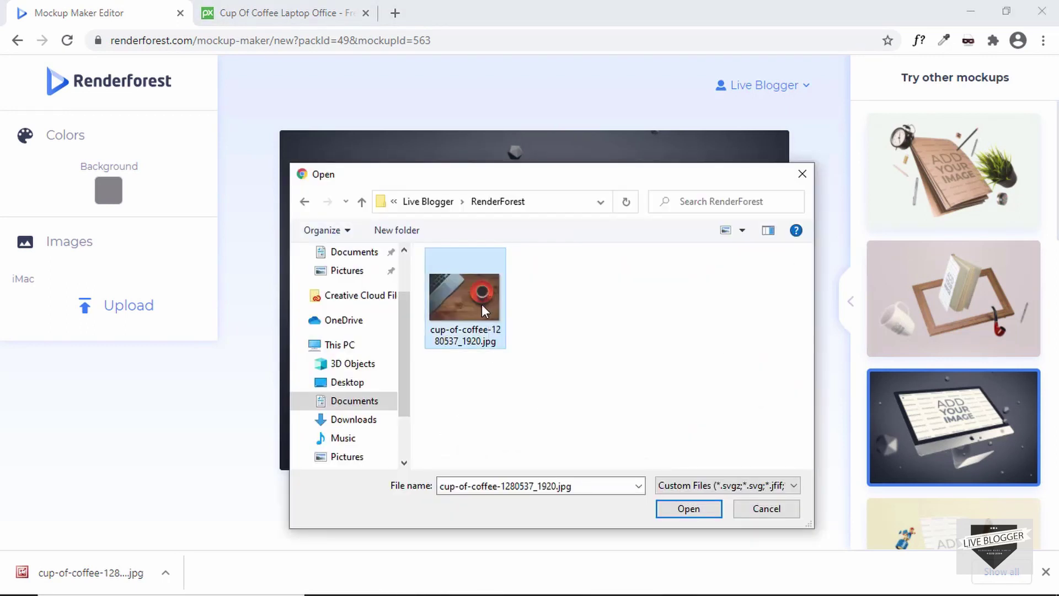
left_click(683, 507)
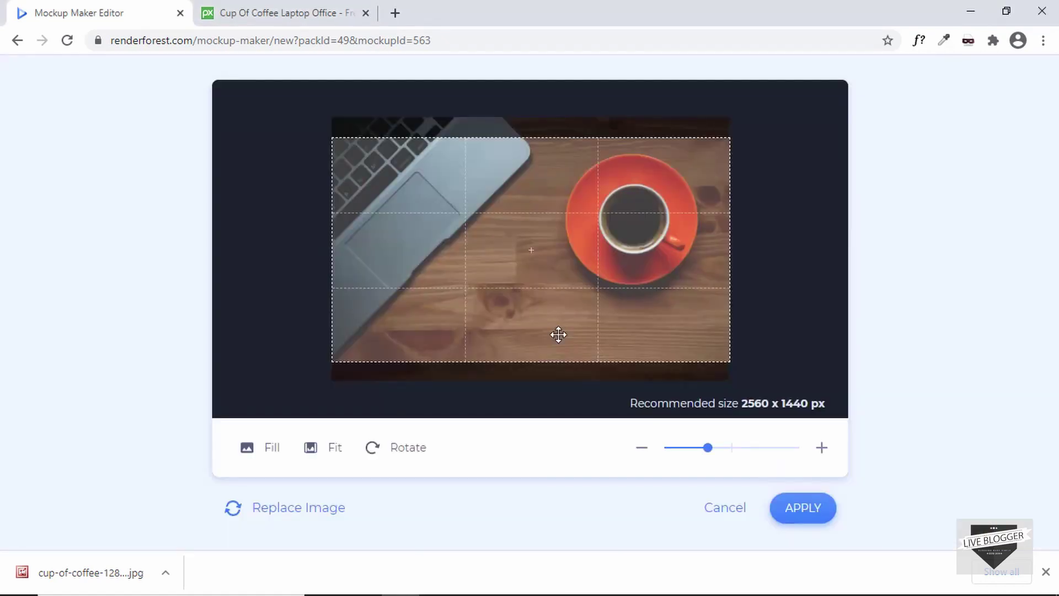
Compare the Fit and Fill crops for the coffee photo, and apply it to the iMac screen with Fill
mouse_move(508, 291)
left_mouse_down()
mouse_move(511, 305)
mouse_move(522, 303)
mouse_move(514, 291)
left_mouse_up()
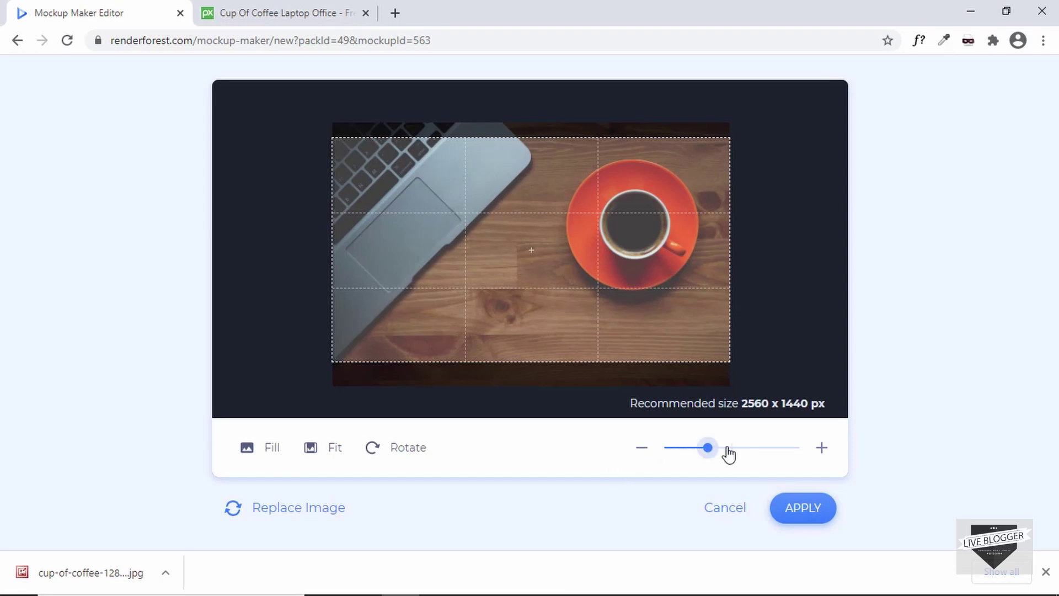
left_click(322, 449)
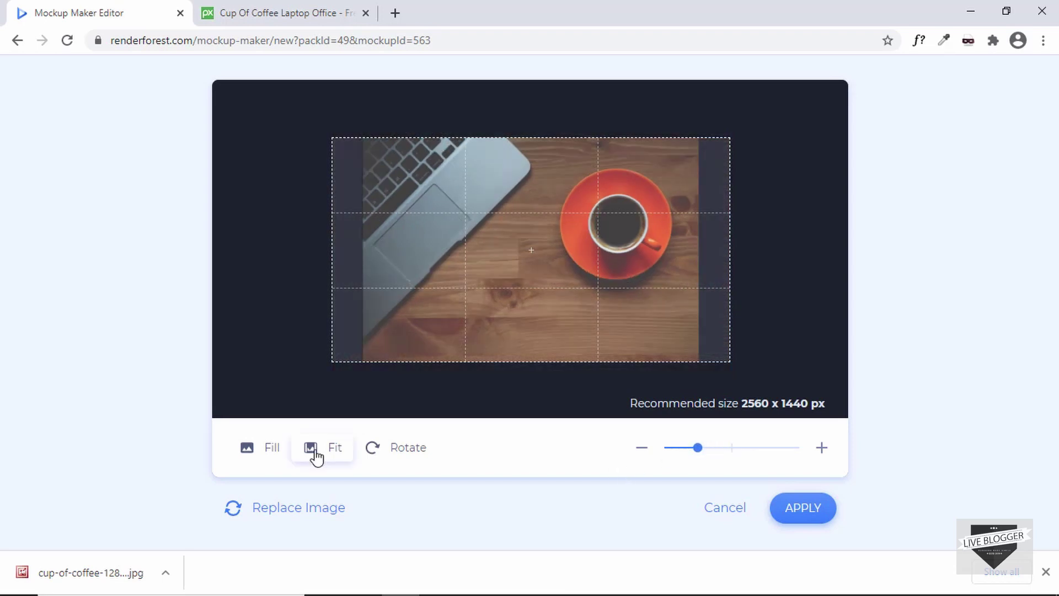
left_click(251, 449)
left_click(309, 452)
left_click(254, 451)
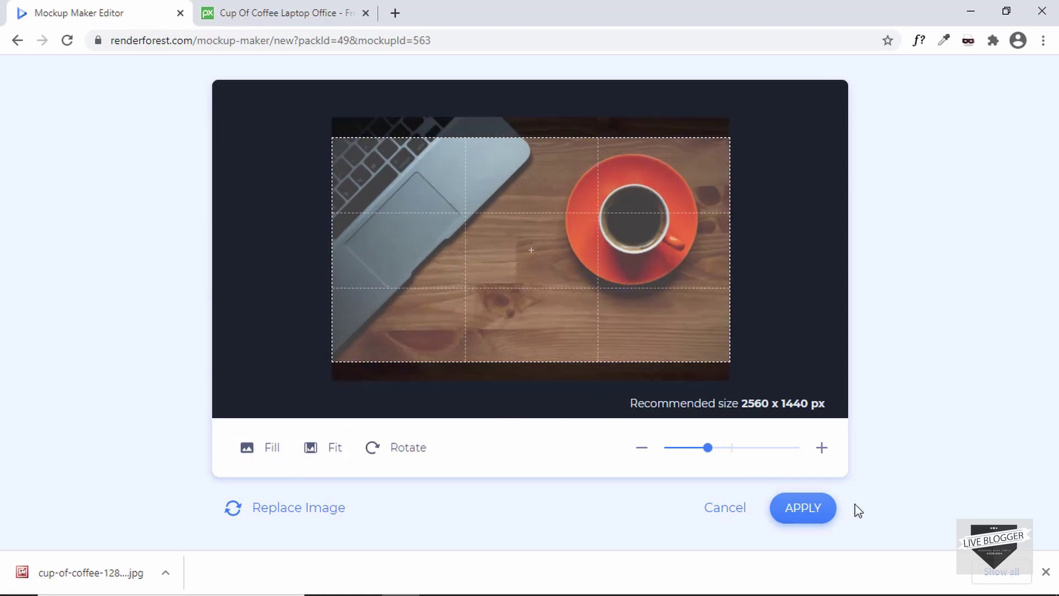
left_click(802, 512)
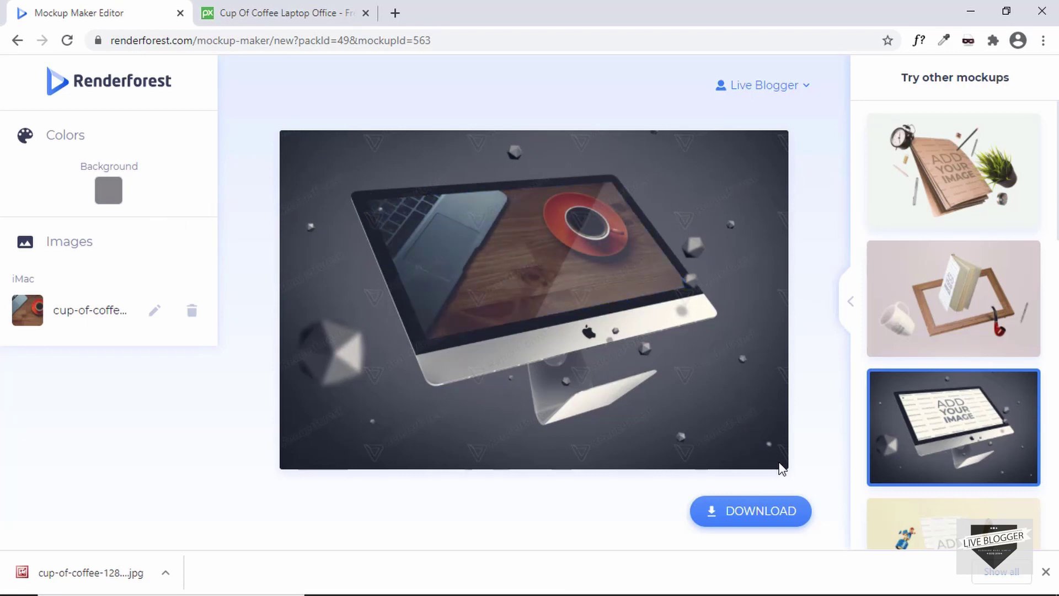
Download the free watermarked version of the iMac mockup and view the saved JPG
left_click(751, 519)
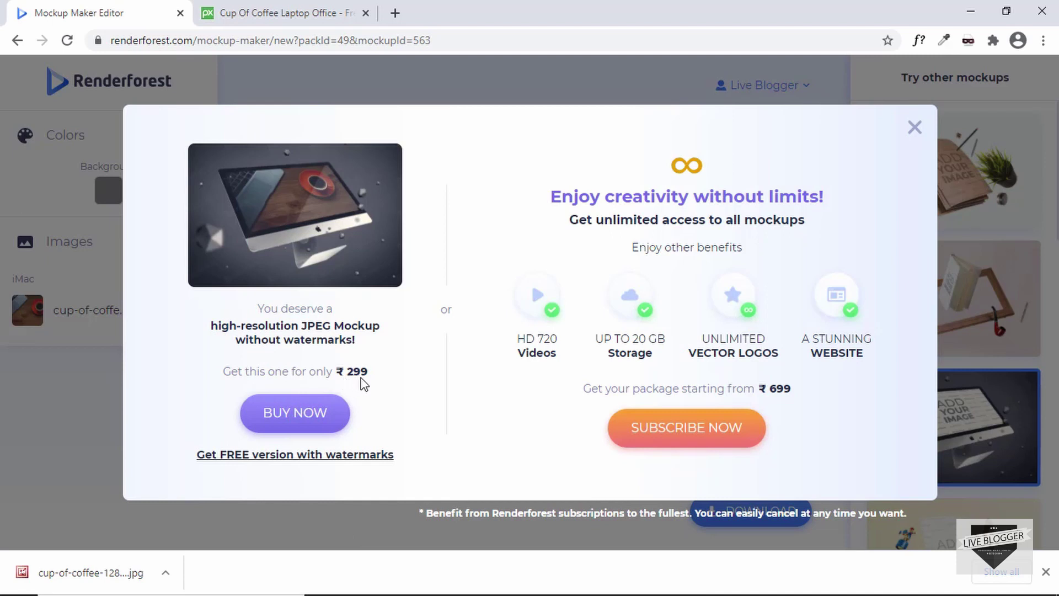
left_click(352, 455)
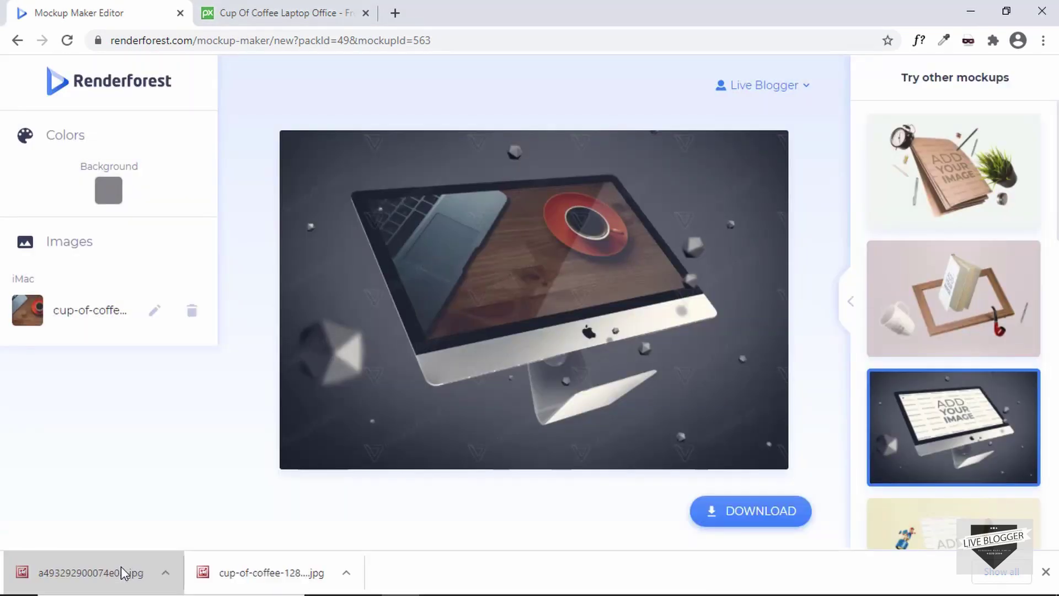
left_click(121, 568)
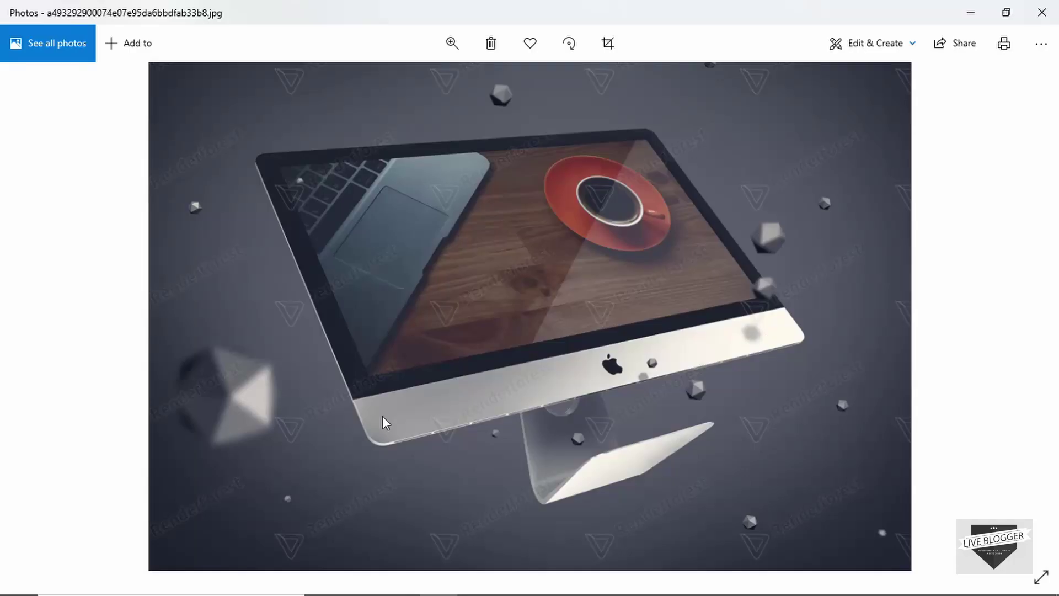
left_click(1048, 17)
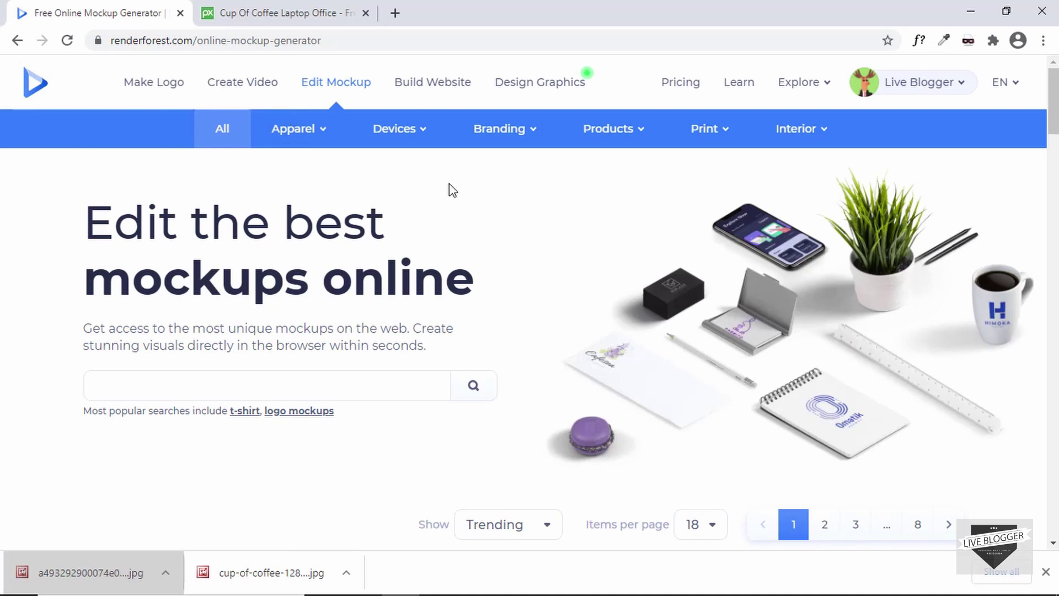
Go to the website builder and start creating a new website from a template
left_click(440, 89)
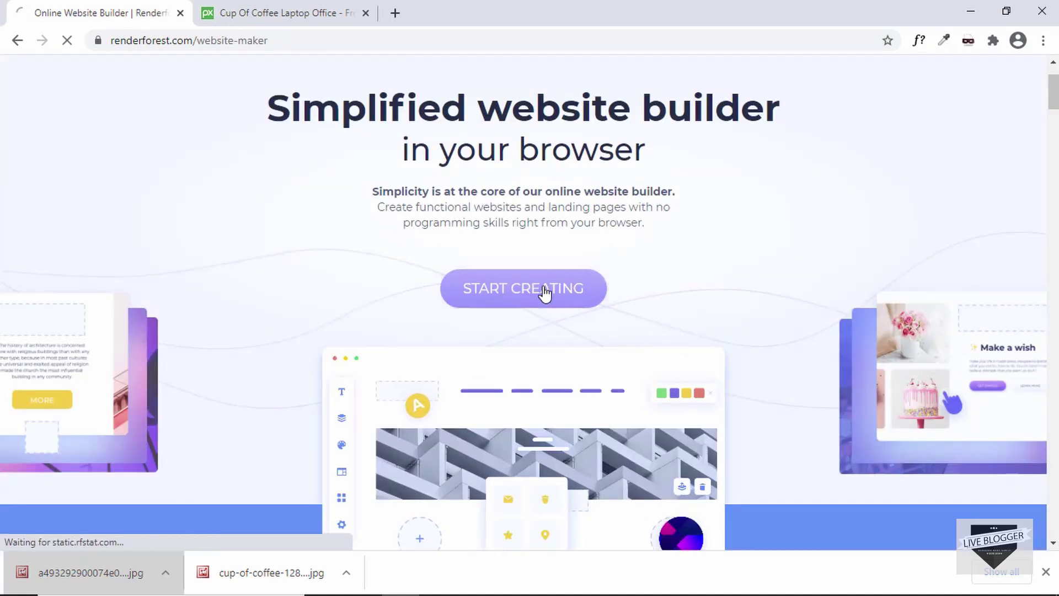
left_click(546, 292)
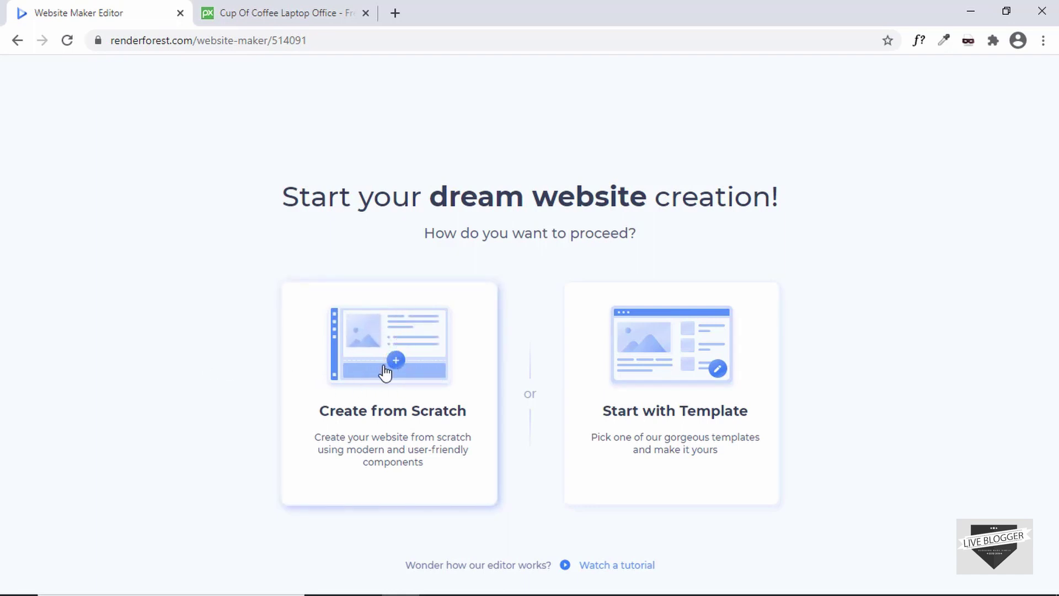
left_click(668, 359)
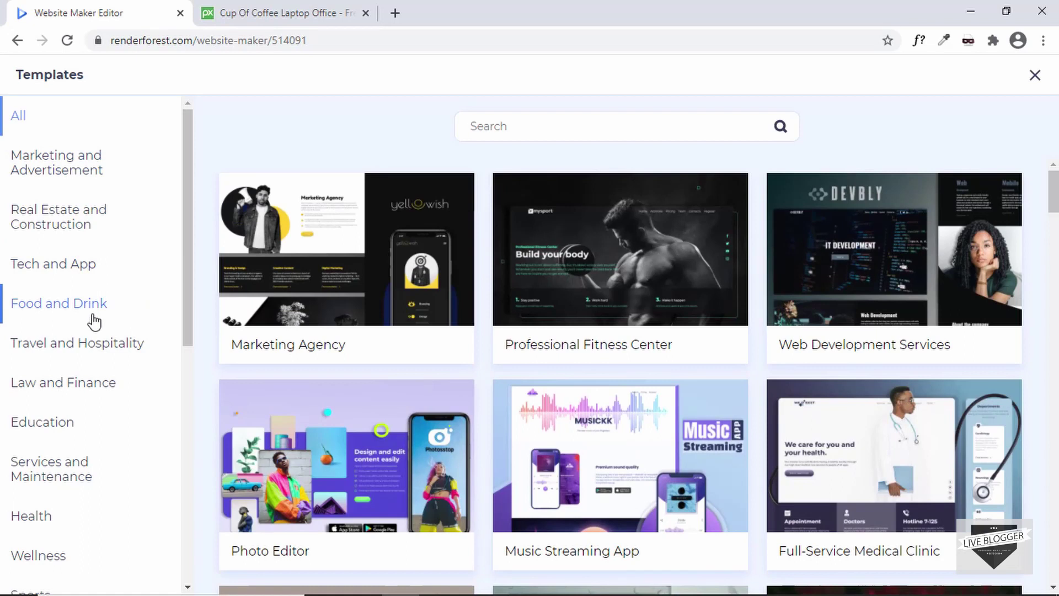
Look through the website template categories and show the CV templates
left_click(94, 320)
left_click(94, 320)
scroll(94, 322, "down", 6)
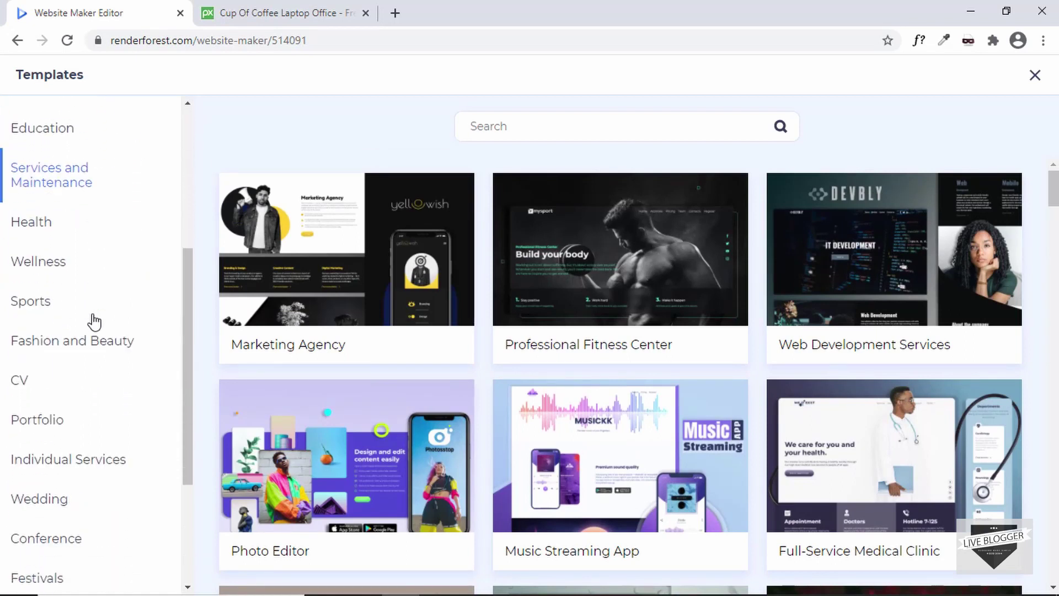
left_click(95, 318)
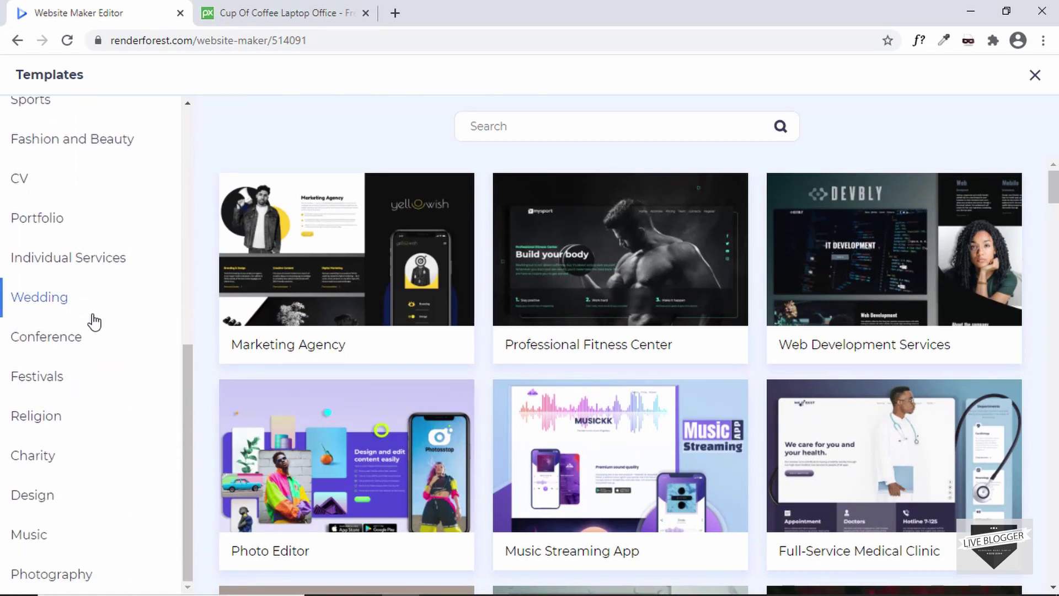
left_click(98, 369)
scroll(97, 367, "up", 2)
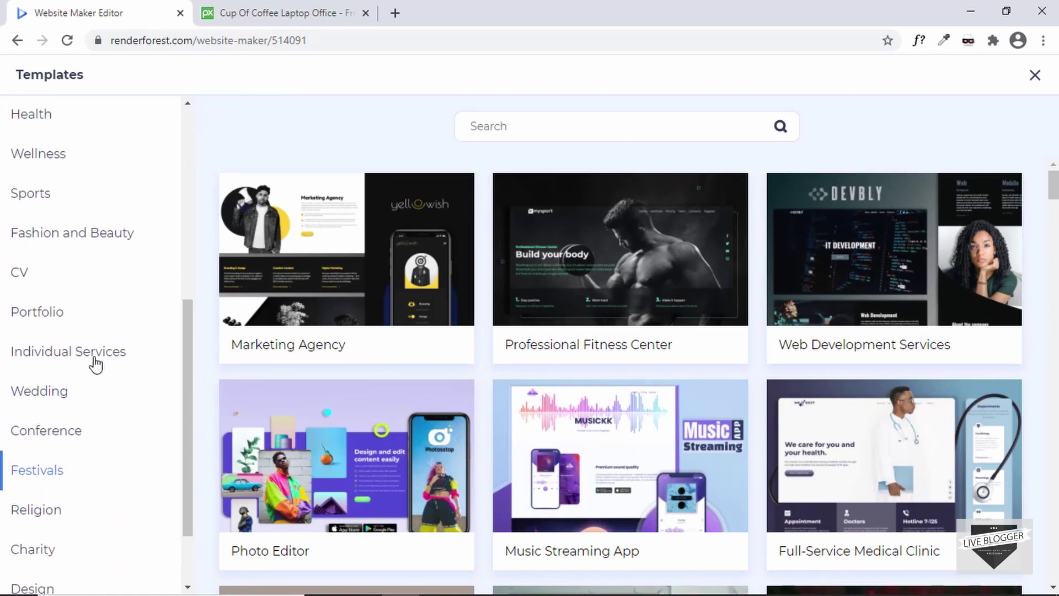
left_click(62, 277)
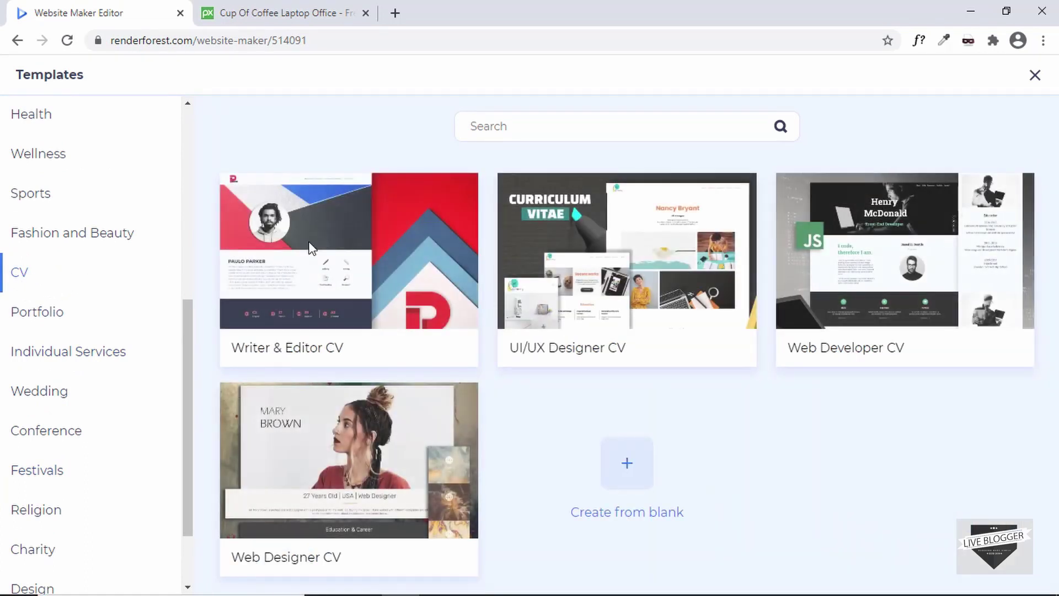
Preview the Web Developer CV template and examine its sections in the desktop layout down to the contact form
mouse_move(827, 228)
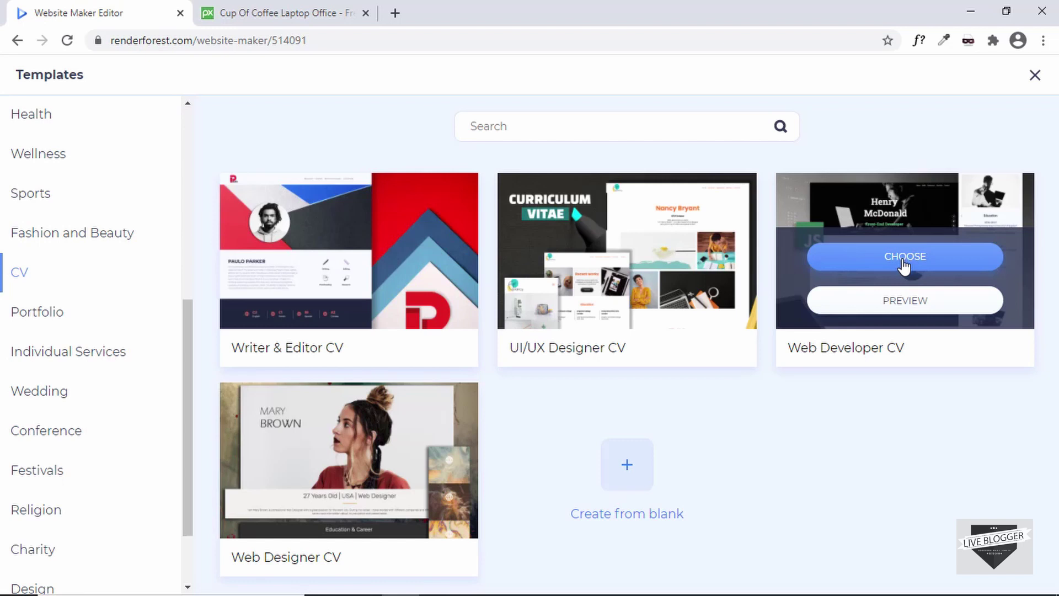
left_click(900, 302)
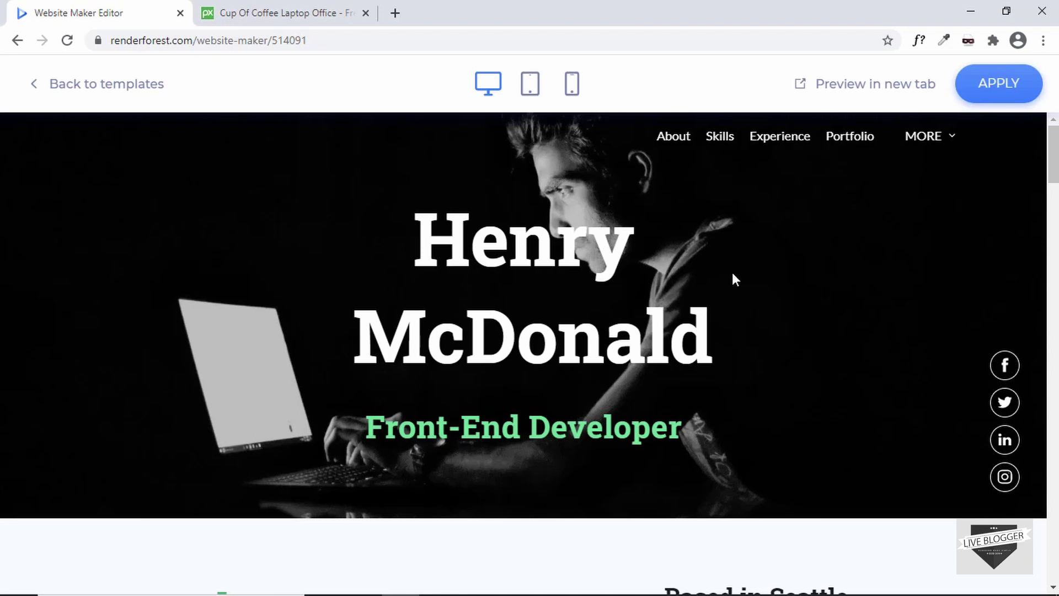
scroll(733, 273, "down", 6)
scroll(736, 279, "down", 20)
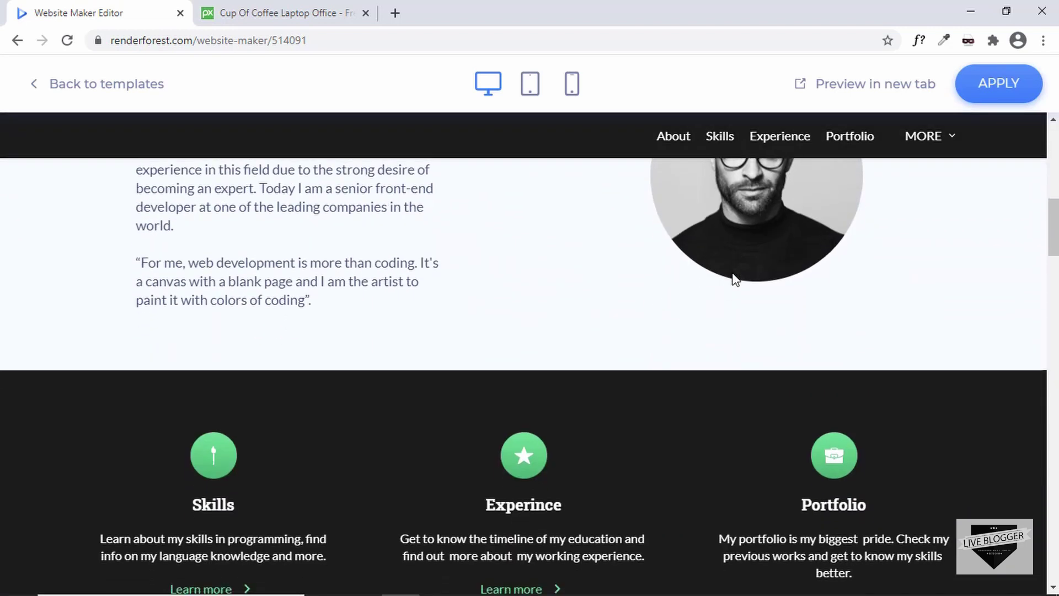
scroll(736, 279, "down", 8)
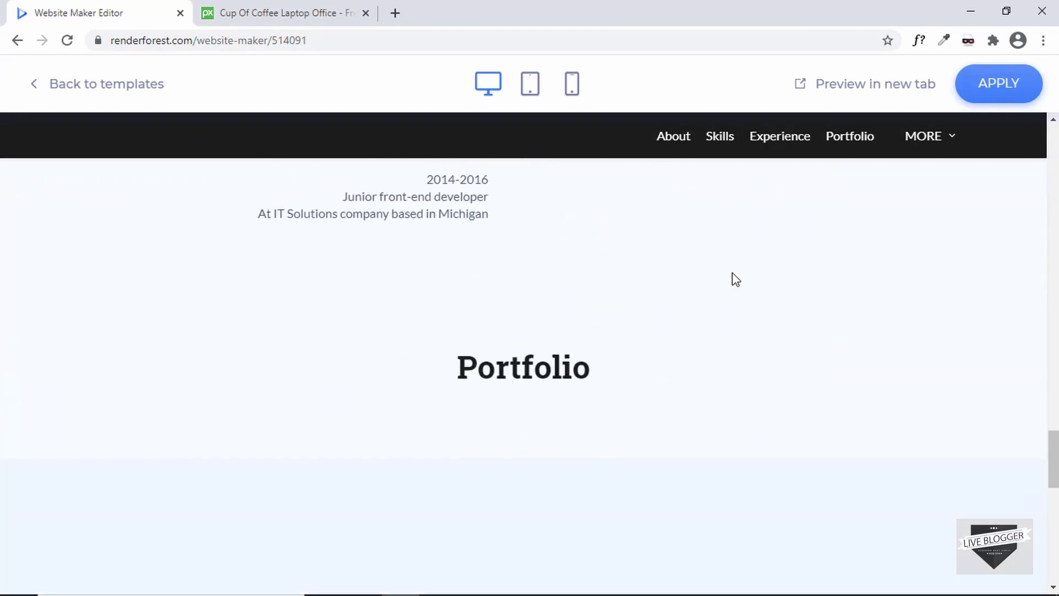
scroll(736, 278, "up", 14)
scroll(733, 279, "down", 15)
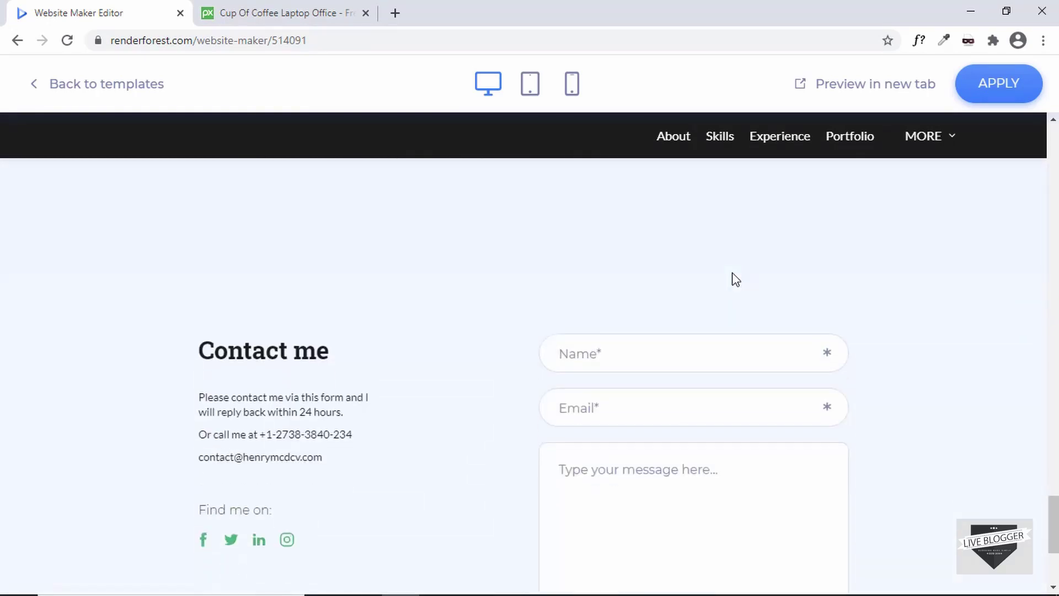
scroll(733, 279, "up", 8)
Switch the template preview to the tablet layout and look through its sections
left_click(533, 88)
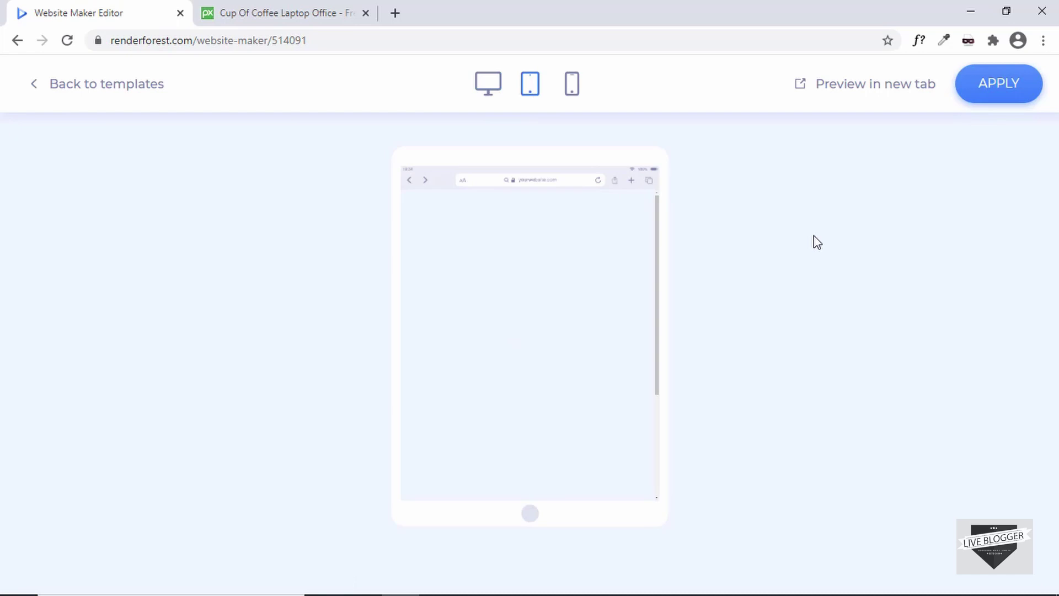
scroll(563, 286, "down", 10)
scroll(565, 288, "down", 10)
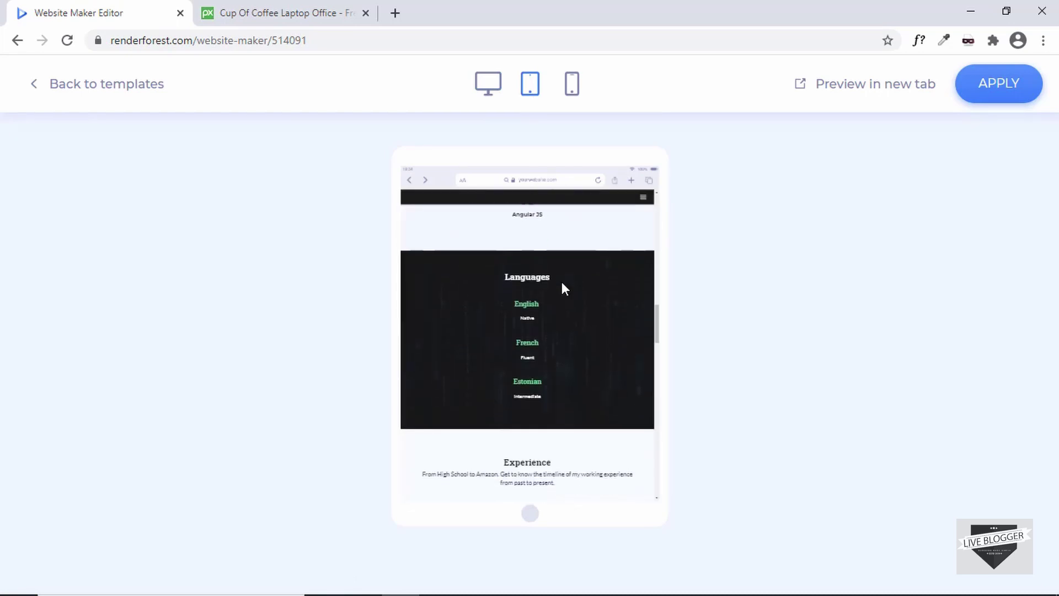
scroll(563, 288, "down", 10)
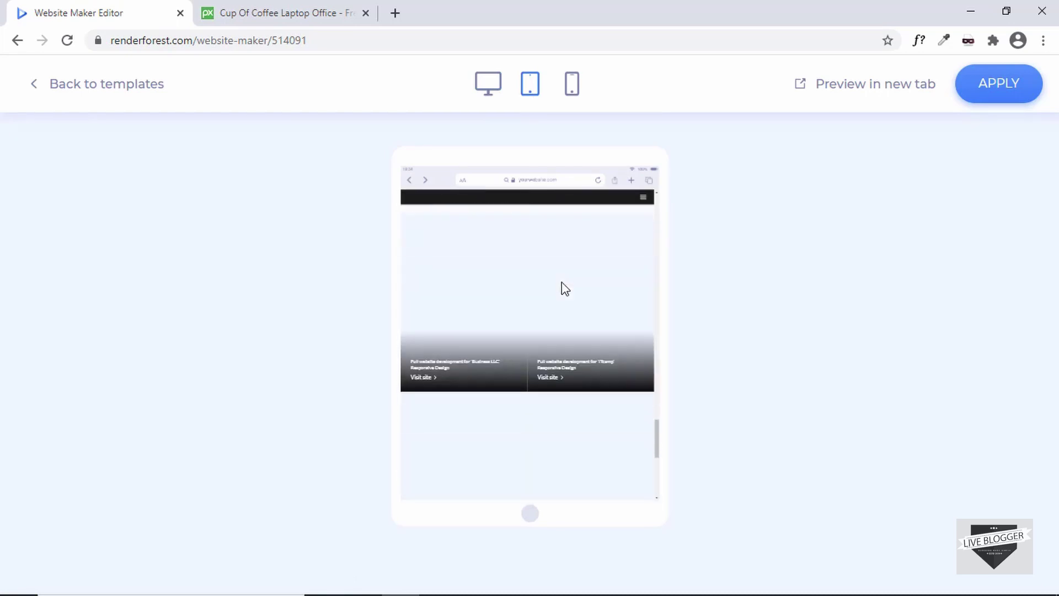
Switch the template preview to the phone layout, and open and close its navigation menu
left_click(572, 88)
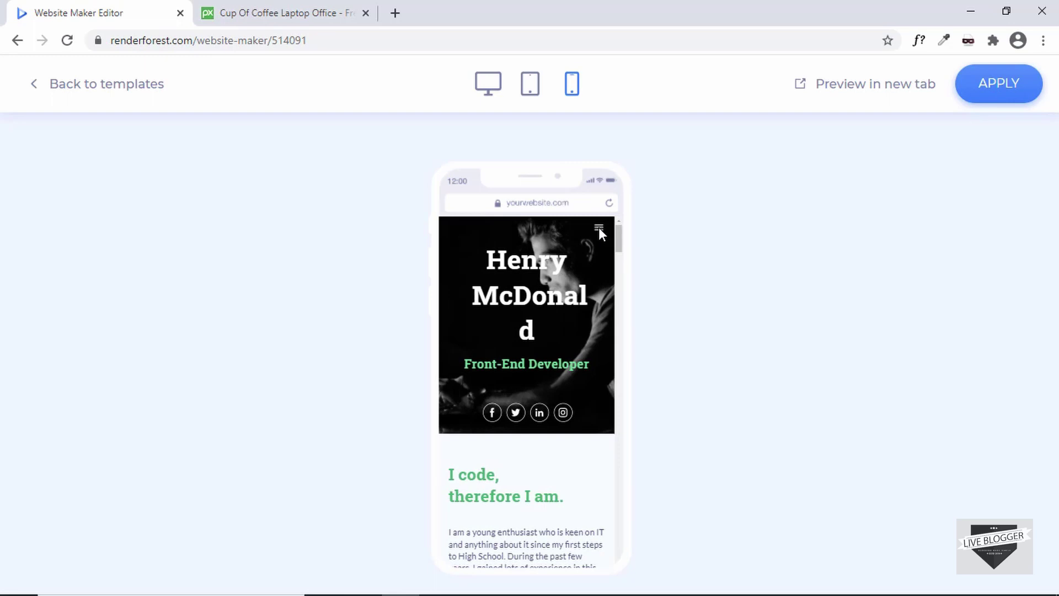
left_click(599, 229)
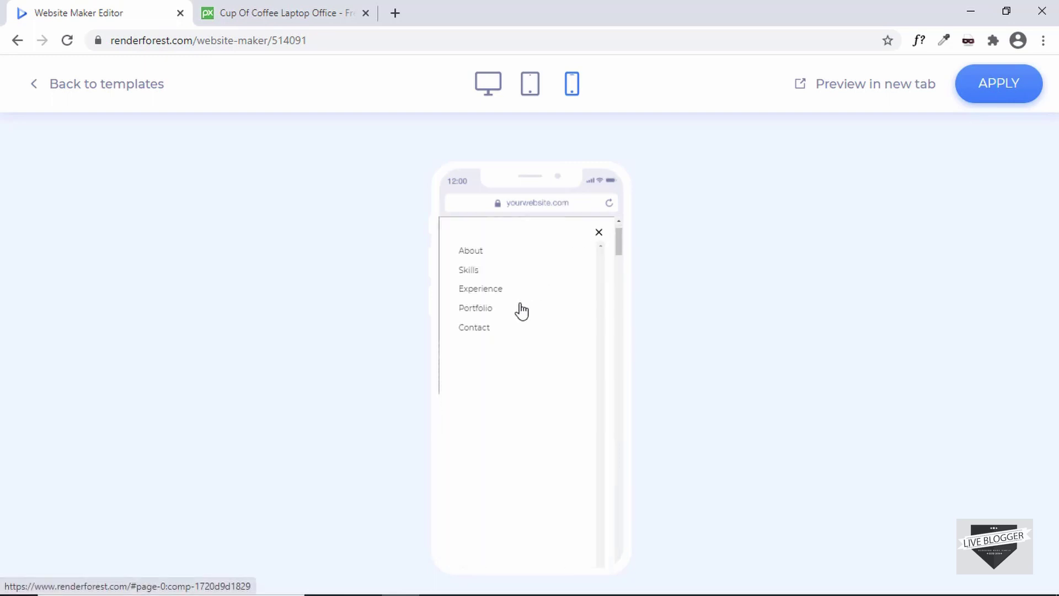
left_click(599, 232)
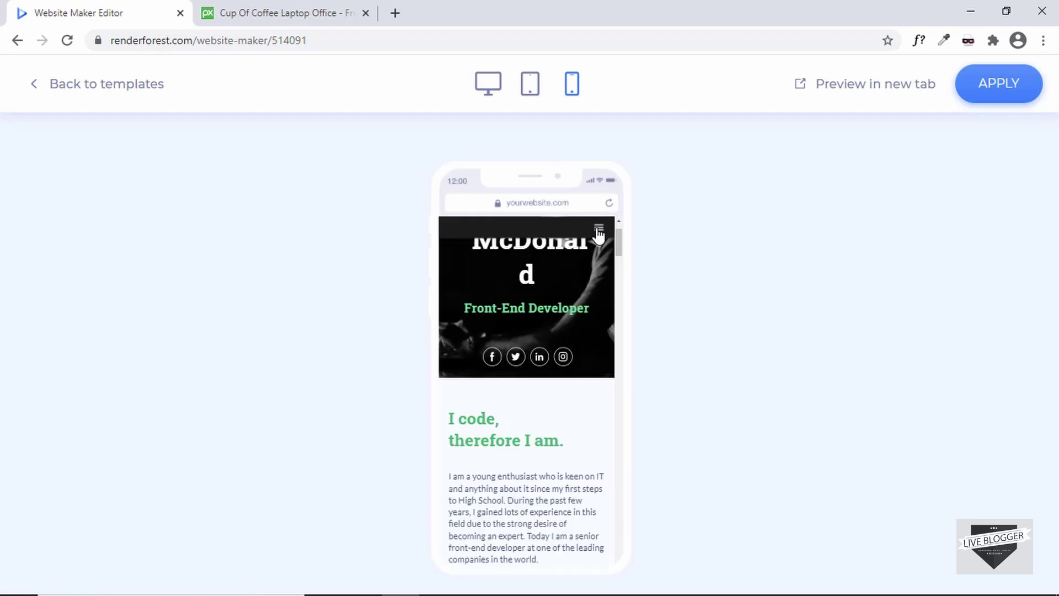
Look over the top of the phone layout preview and apply the Web Developer CV template
scroll(541, 325, "down", 3)
scroll(566, 284, "up", 5)
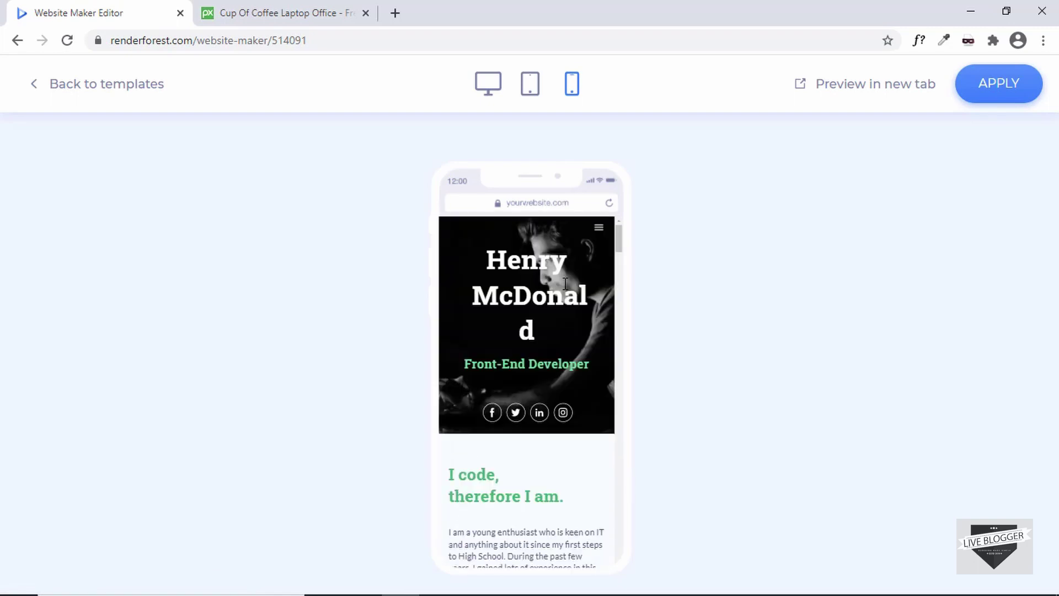
left_click(1001, 88)
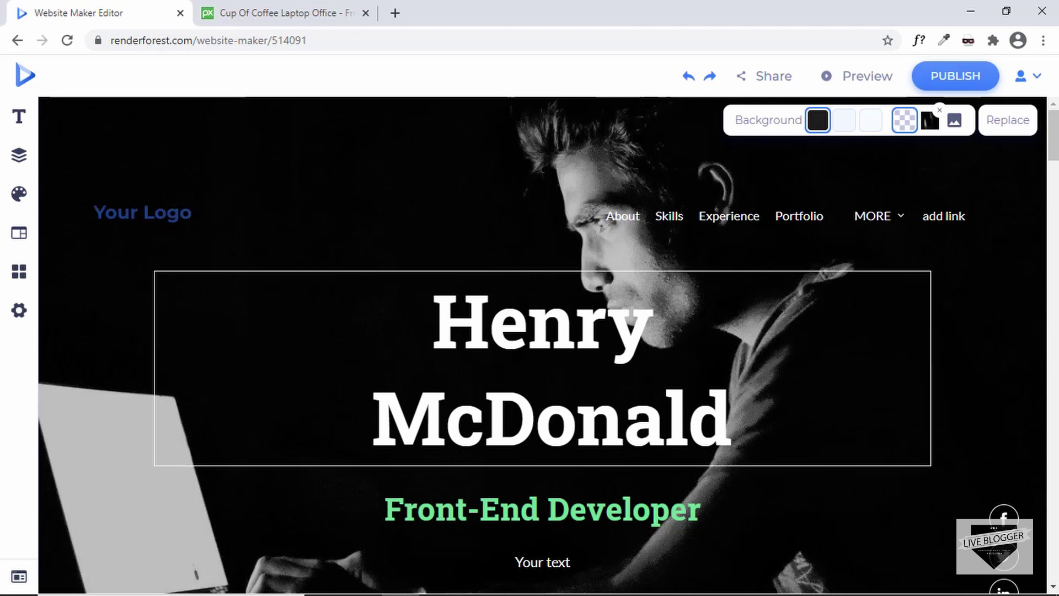
Replace the sample name in the hero heading with the developer's full name
double_click(504, 348)
triple_click(504, 350)
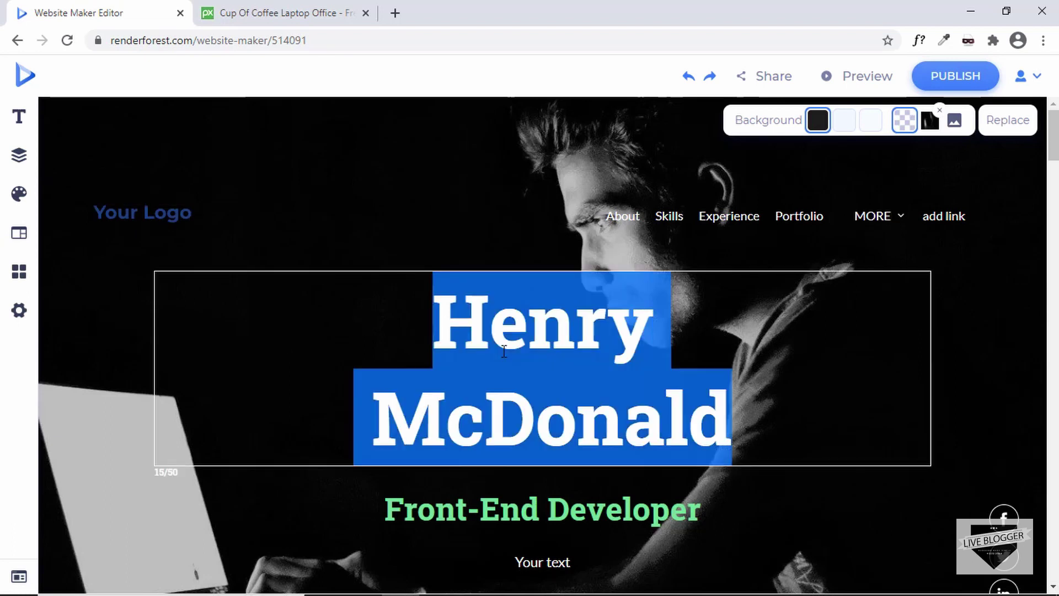
type("Joh")
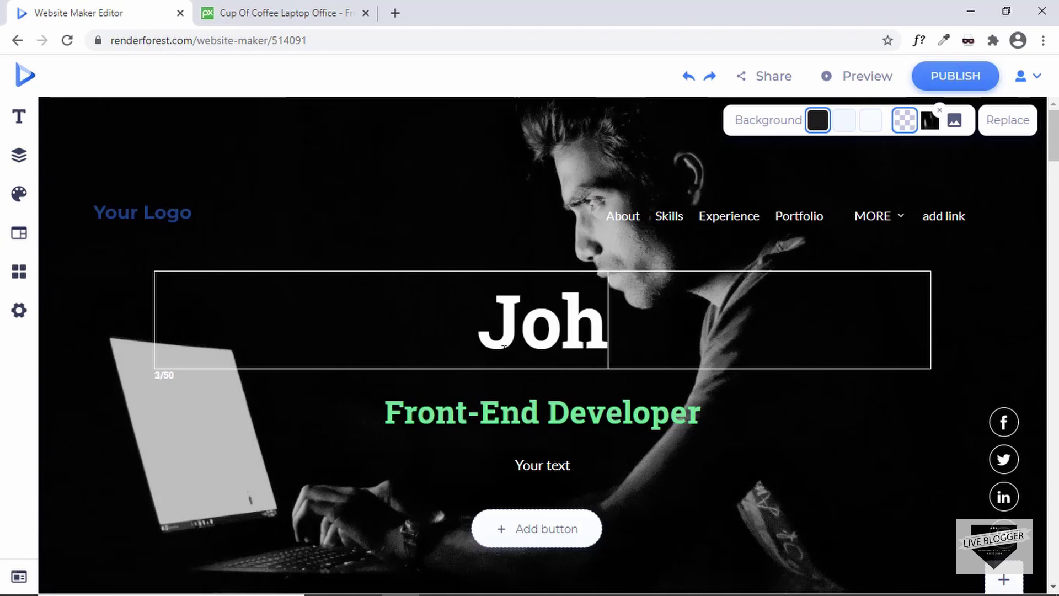
type("n Doe")
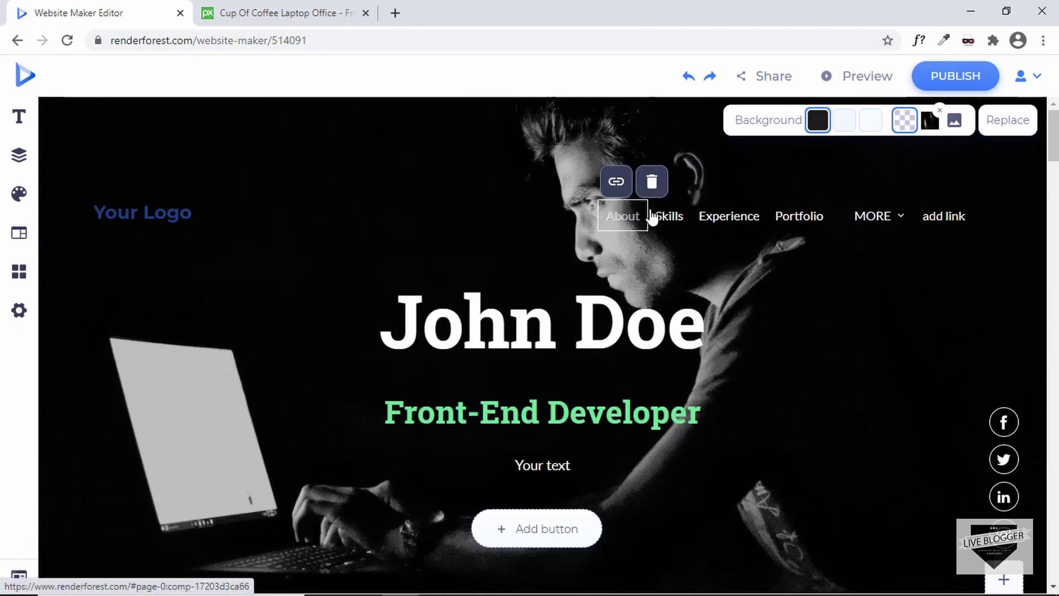
Try the external link type on the Portfolio menu link, switch it back to a section link and cancel the edit
mouse_move(811, 221)
left_click(786, 187)
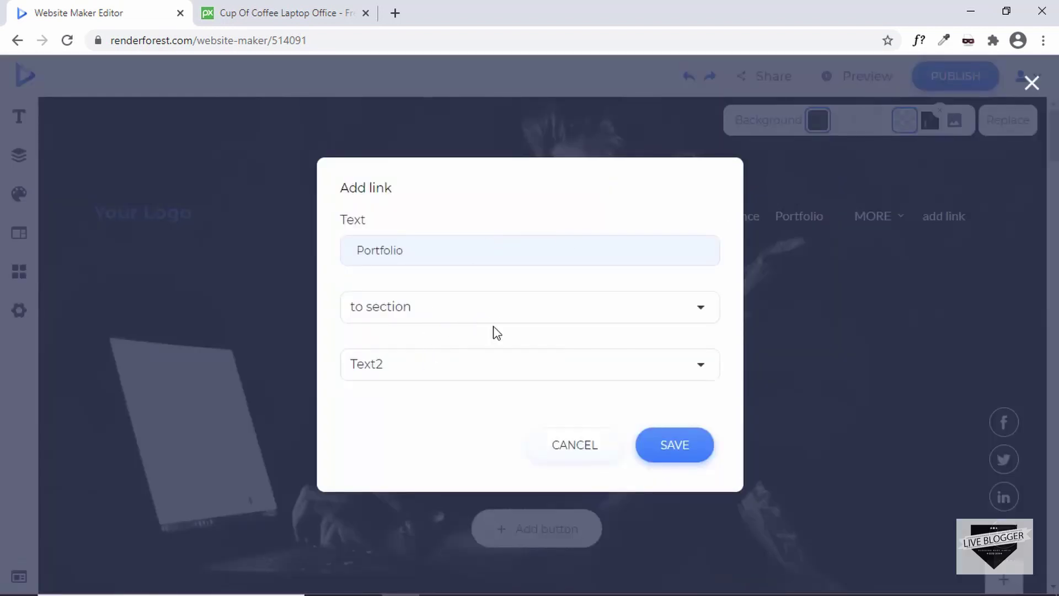
left_click(471, 306)
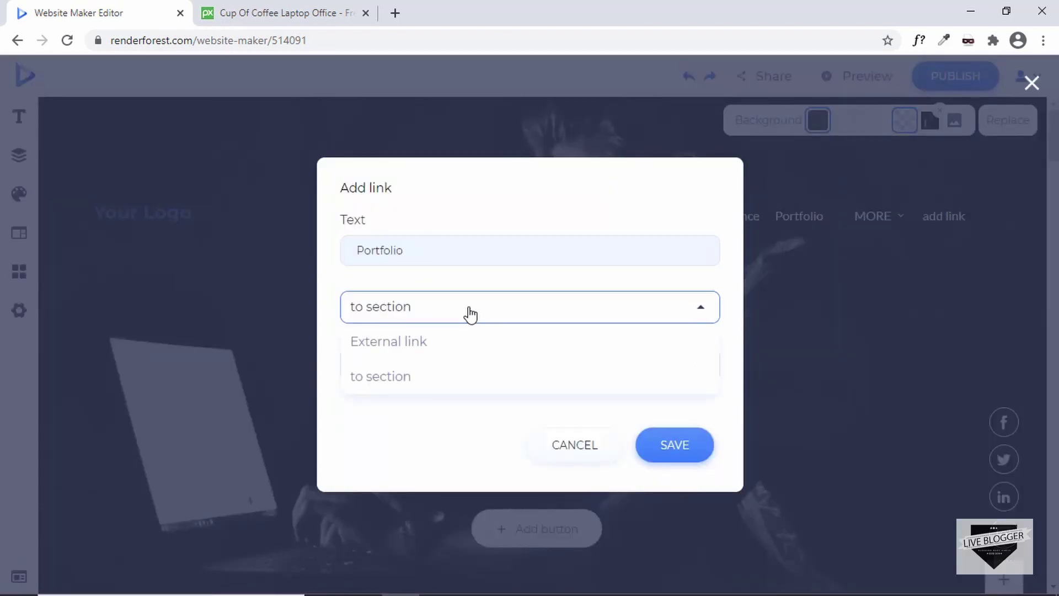
left_click(443, 343)
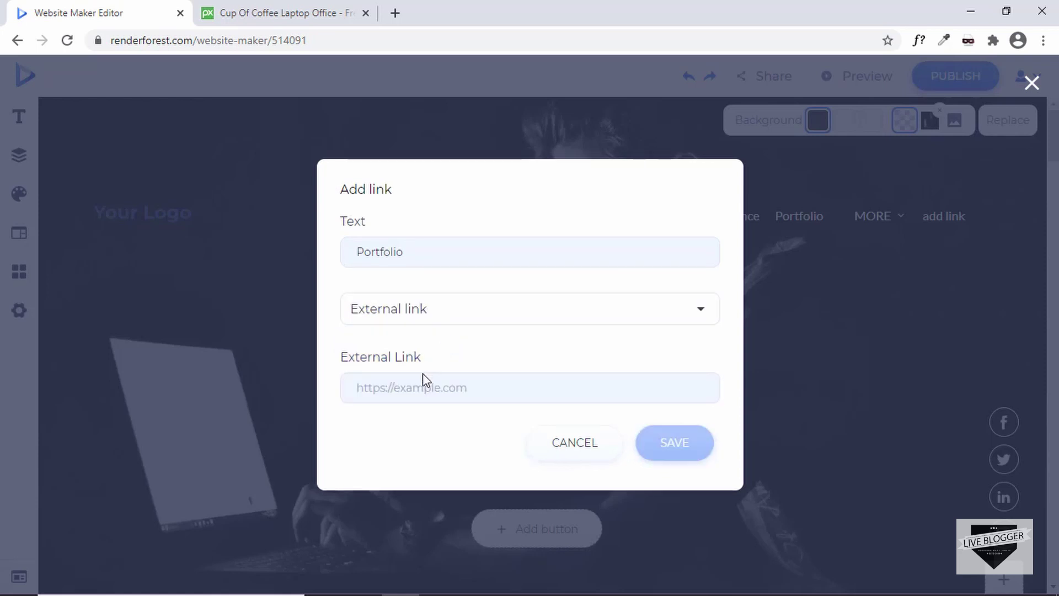
left_click(470, 392)
left_click(538, 323)
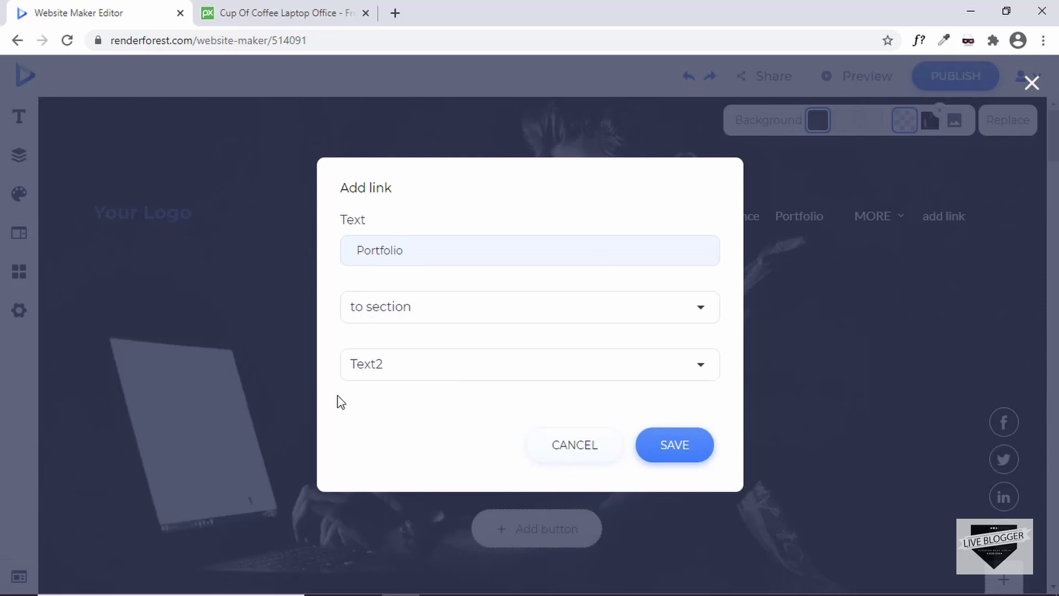
left_click(574, 447)
Look through the editable page sections past the programming skills block and return to the hero section
scroll(451, 348, "down", 5)
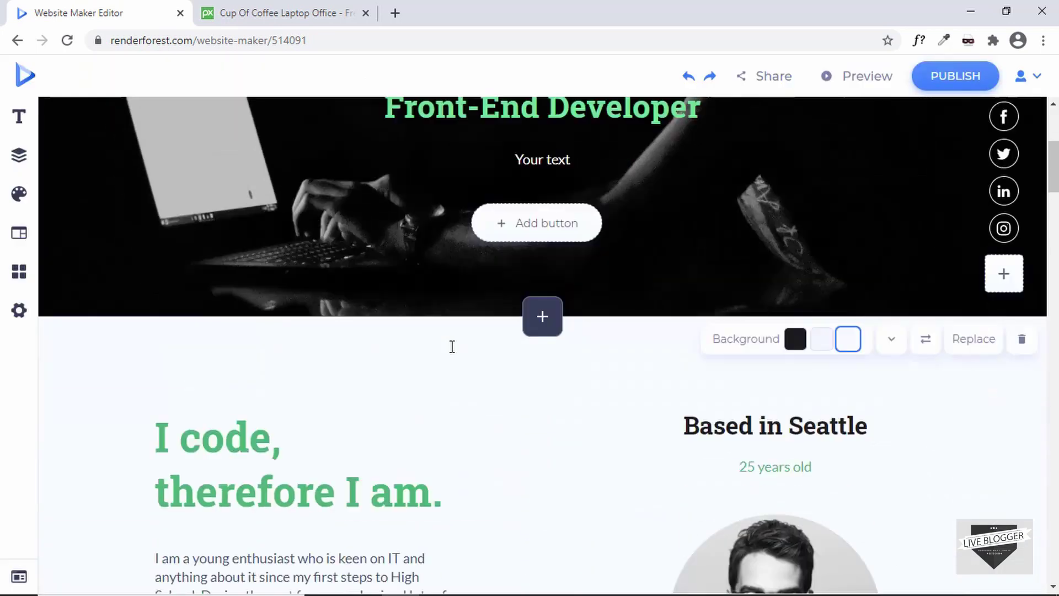
scroll(452, 347, "down", 20)
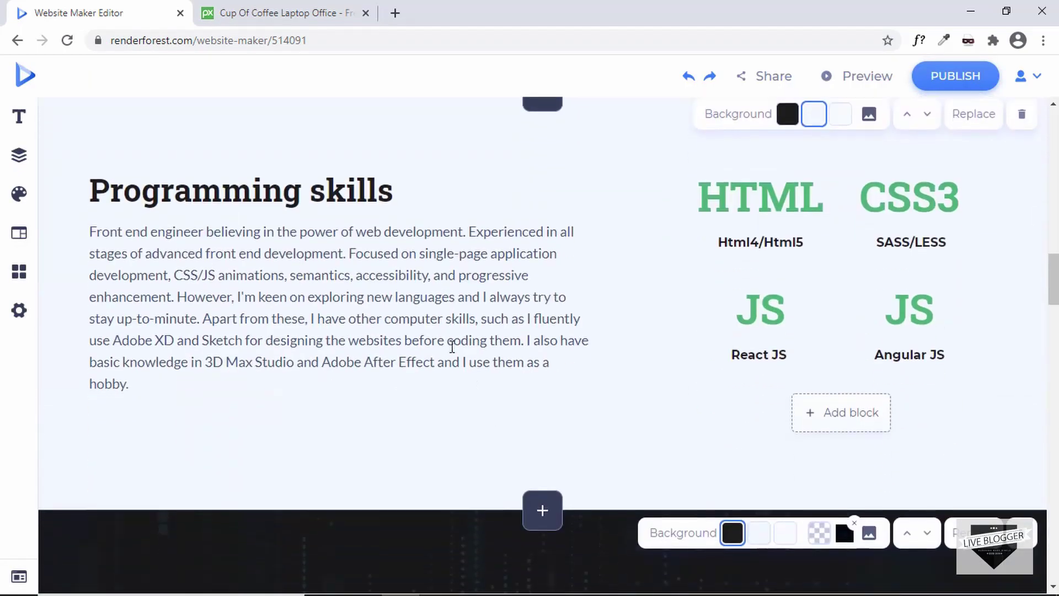
scroll(452, 347, "down", 4)
scroll(452, 347, "up", 15)
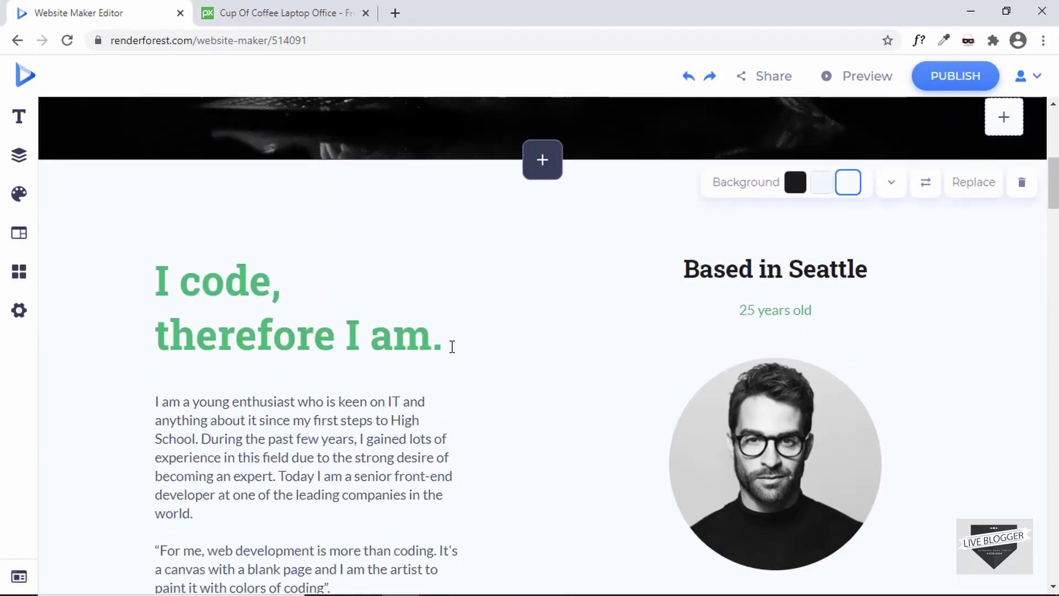
scroll(452, 346, "up", 10)
Preview the edited website in the desktop layout, return to editing and look over the introduction section
left_click(859, 77)
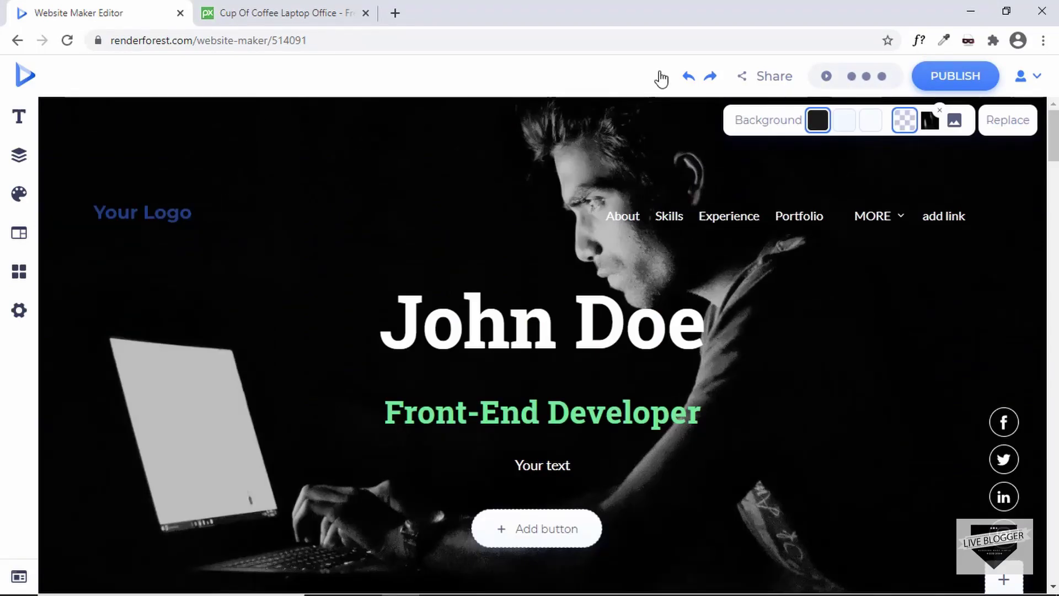
scroll(561, 255, "down", 10)
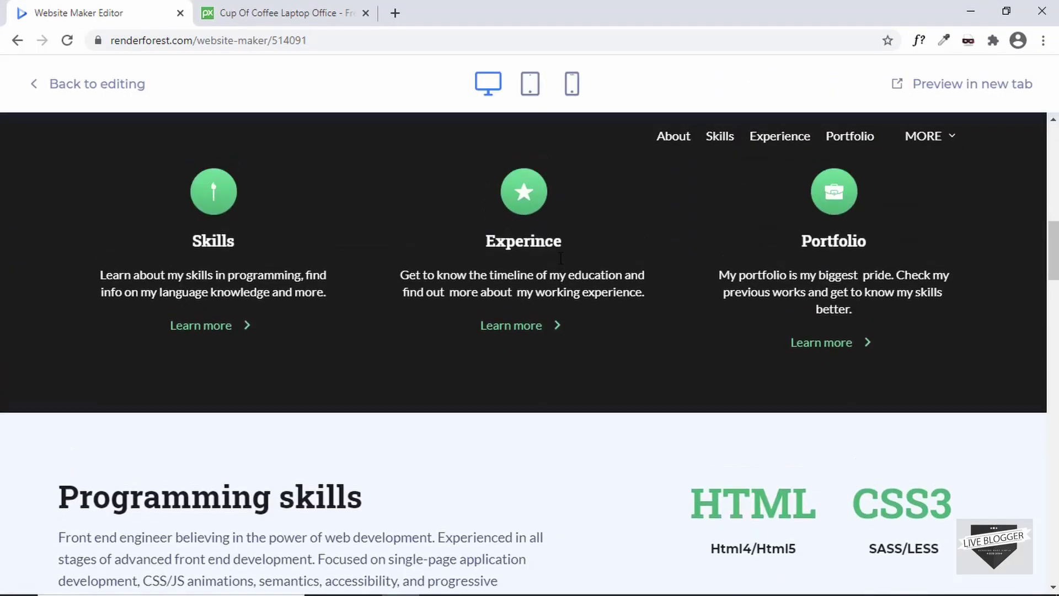
scroll(561, 256, "up", 12)
scroll(561, 260, "up", 1)
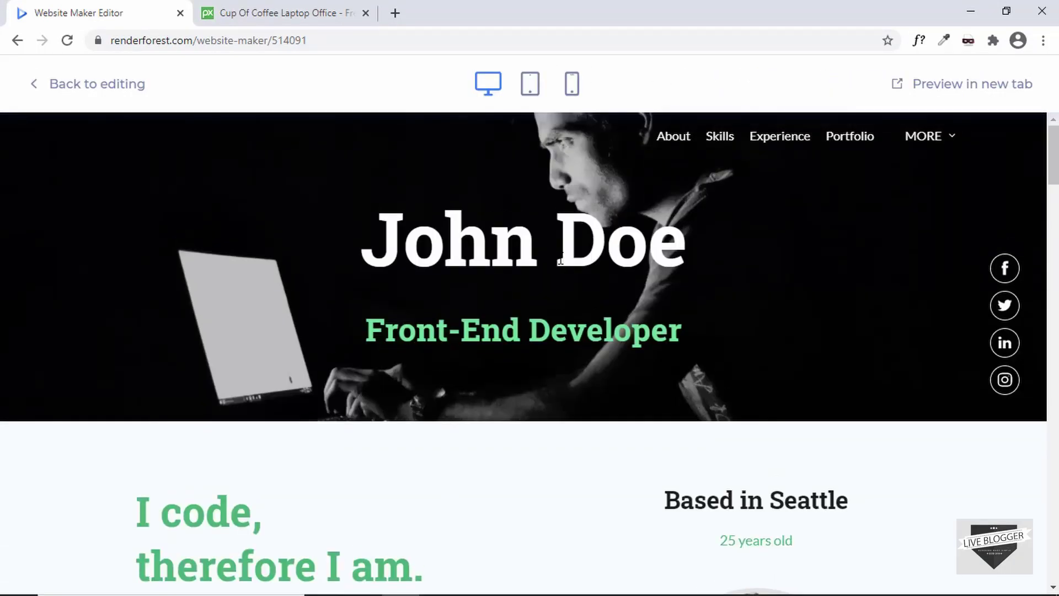
left_click(99, 93)
scroll(390, 331, "down", 6)
scroll(392, 330, "down", 8)
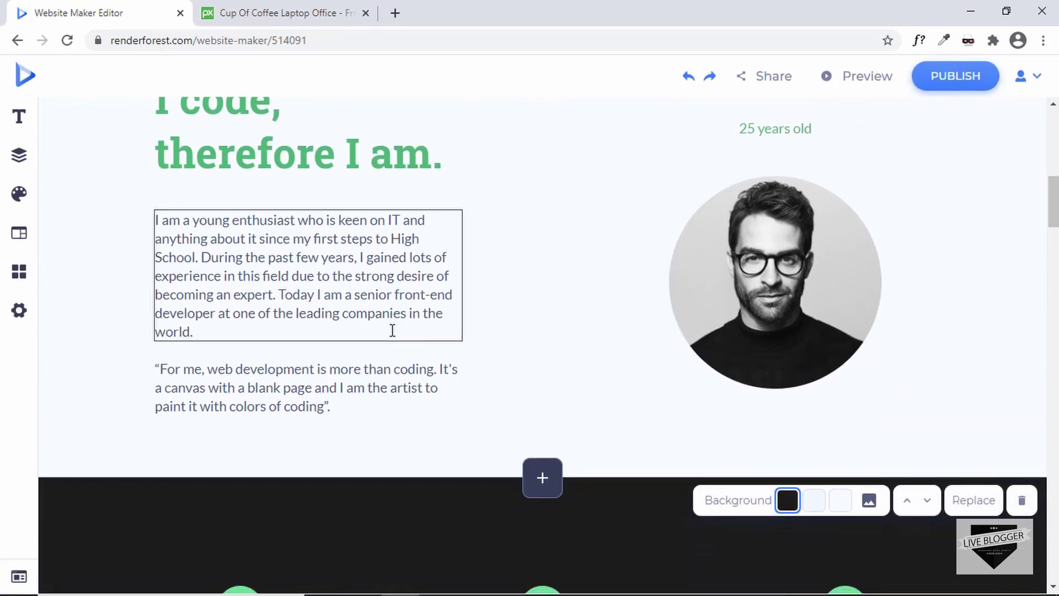
scroll(392, 330, "up", 12)
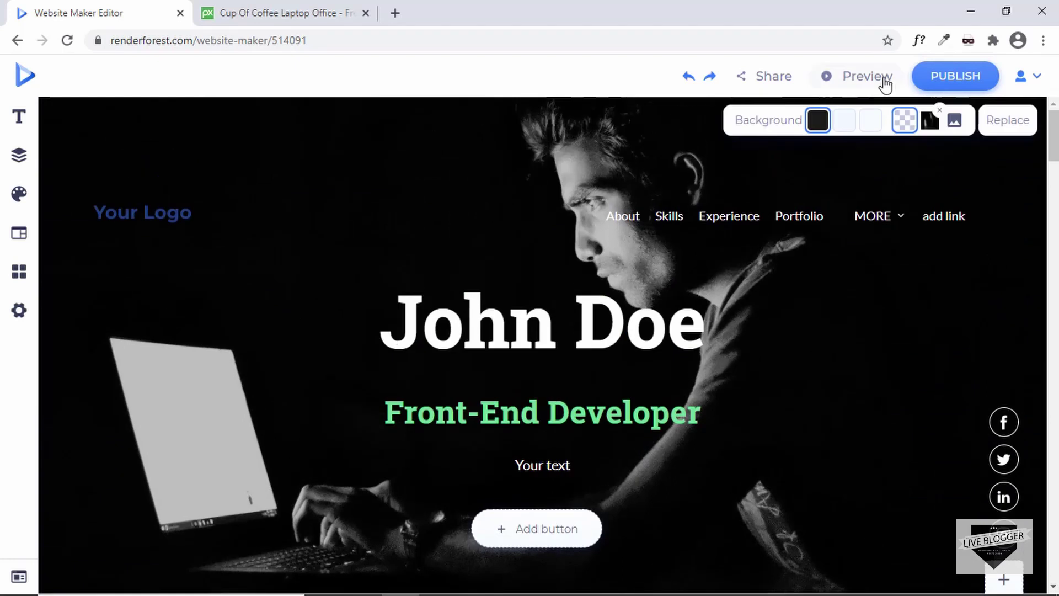
Open the website's general settings at the cookie consent section
left_click(20, 311)
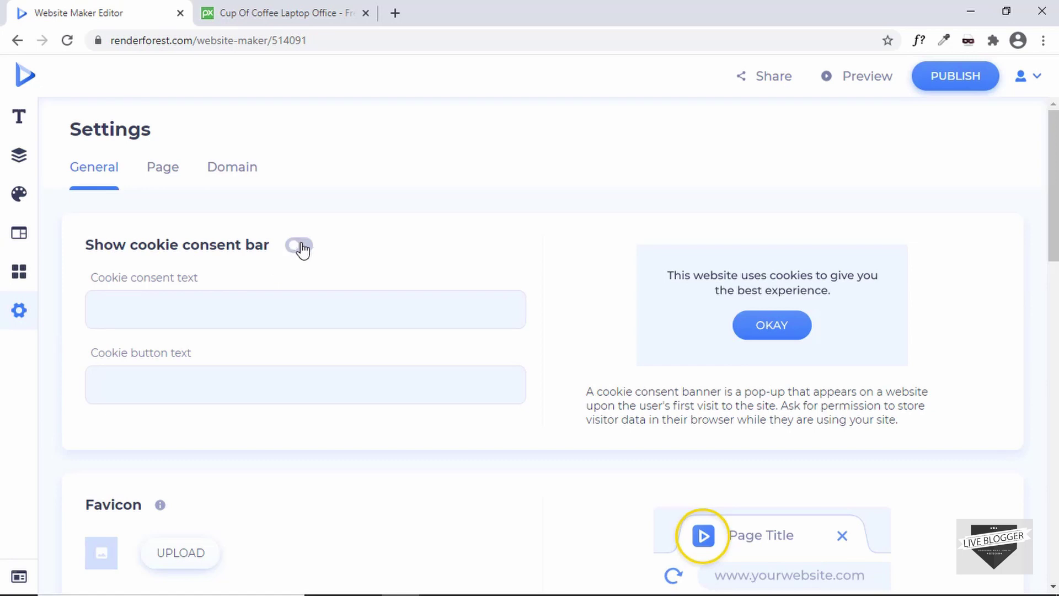
scroll(303, 249, "down", 2)
Try enabling the cookie consent bar, check its consent and button text fields, and disable it again
left_click(305, 138)
left_click(234, 192)
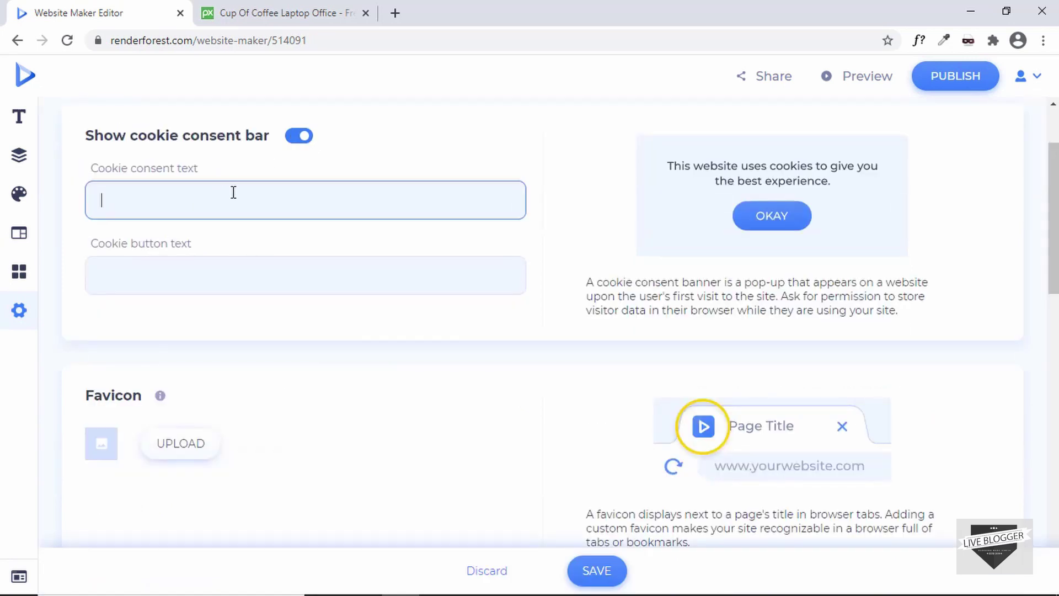
left_click(225, 265)
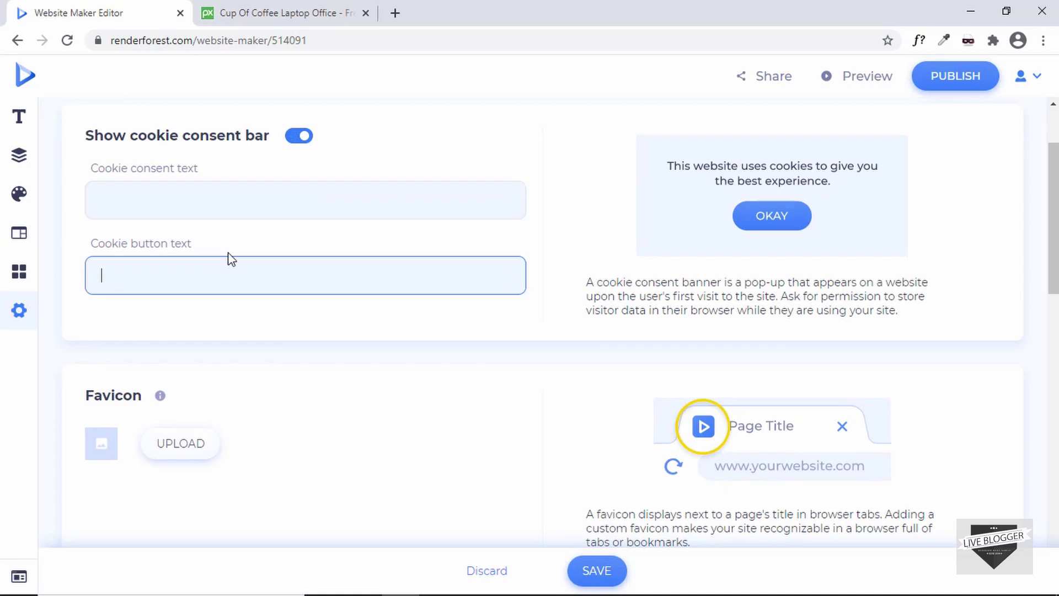
left_click(298, 136)
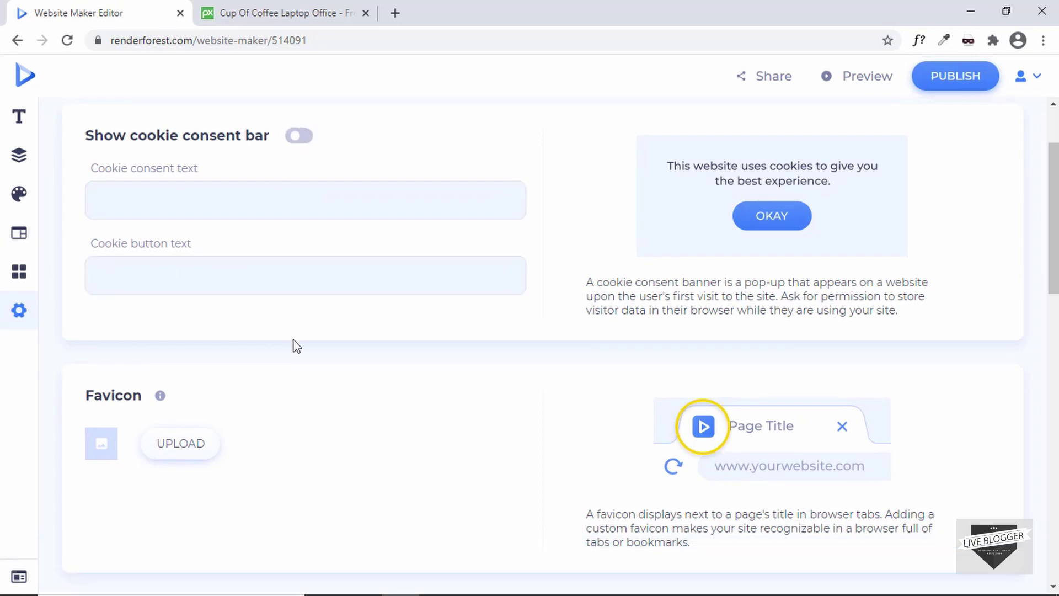
Examine the general settings for the favicon, social image, website email, Google Analytics ID and Facebook pixel ID
scroll(197, 272, "down", 3)
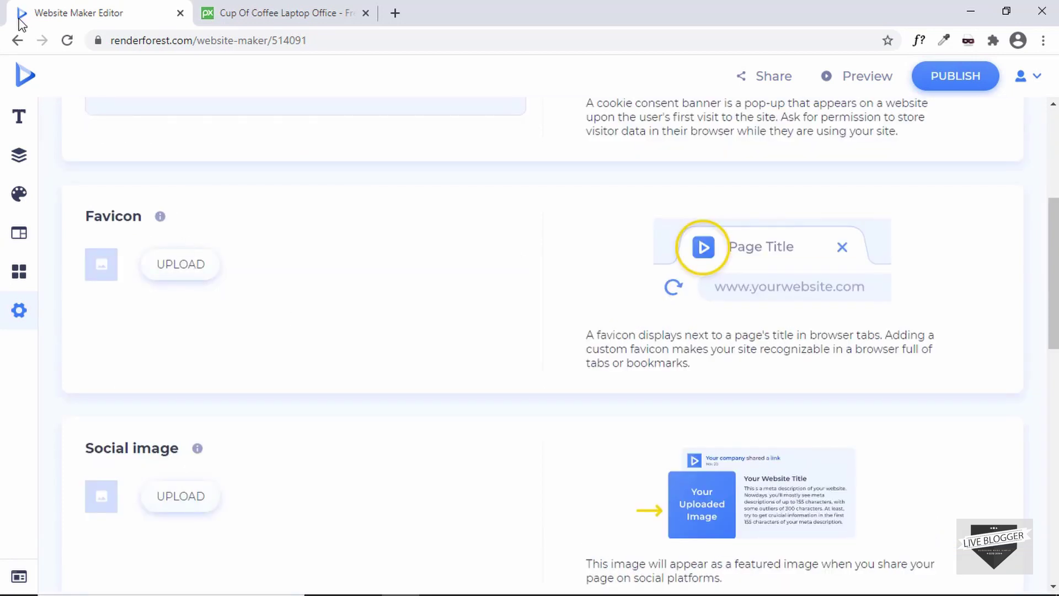
scroll(277, 246, "down", 5)
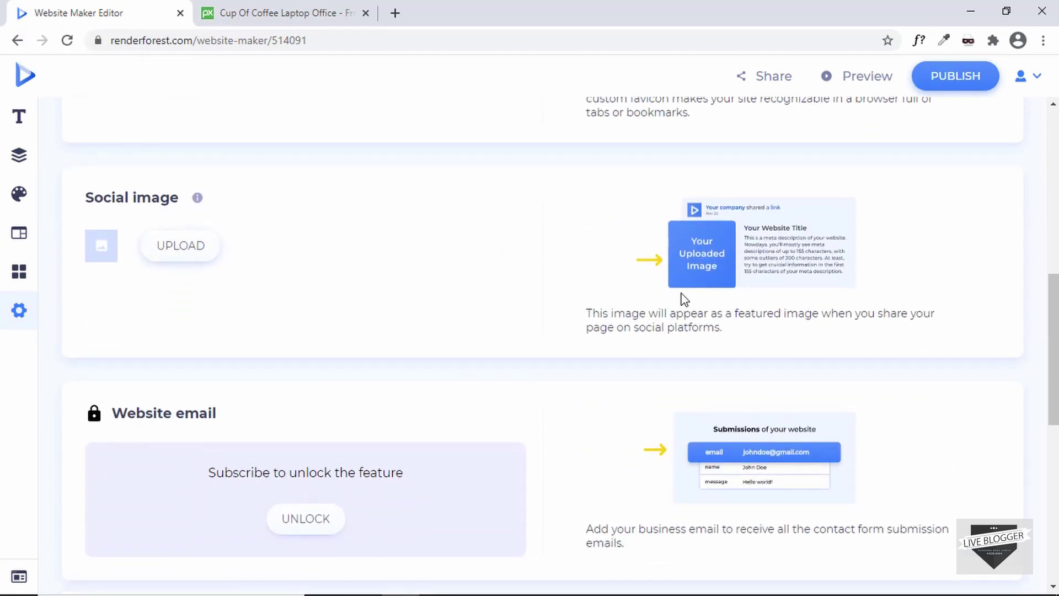
scroll(235, 244, "down", 4)
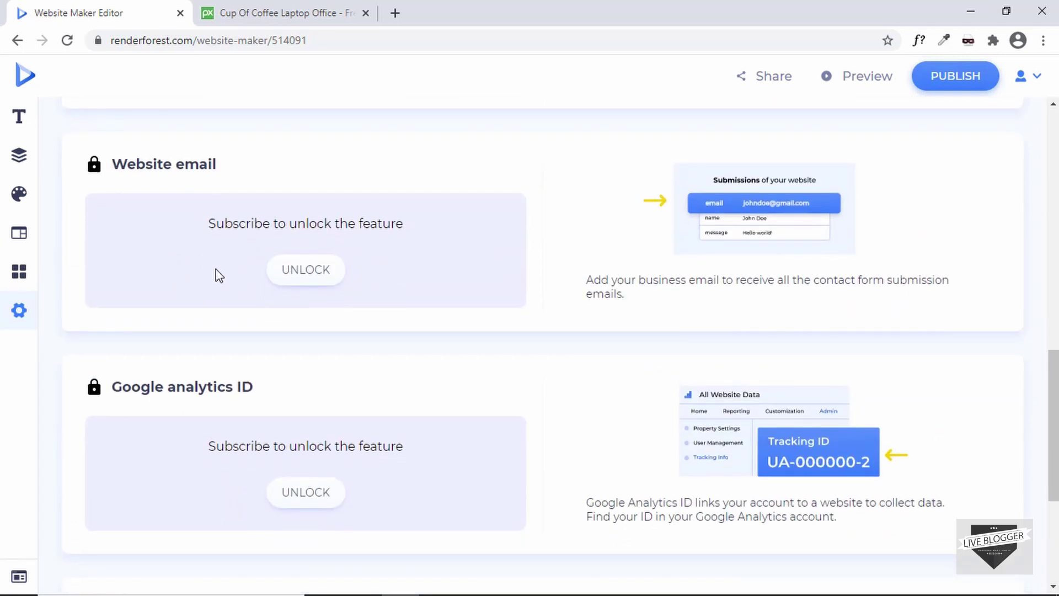
scroll(219, 275, "down", 4)
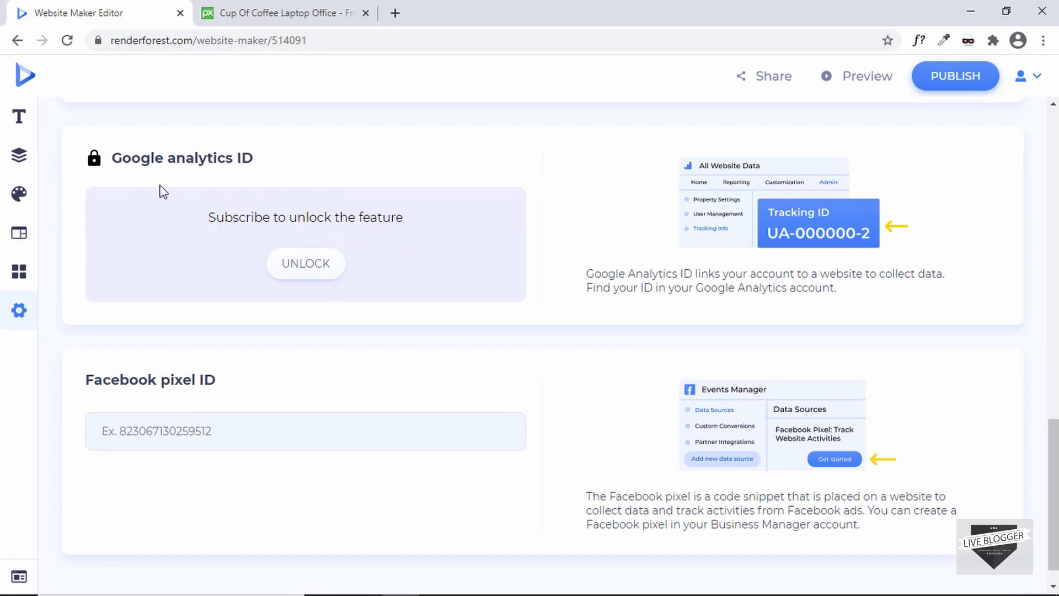
scroll(214, 233, "down", 1)
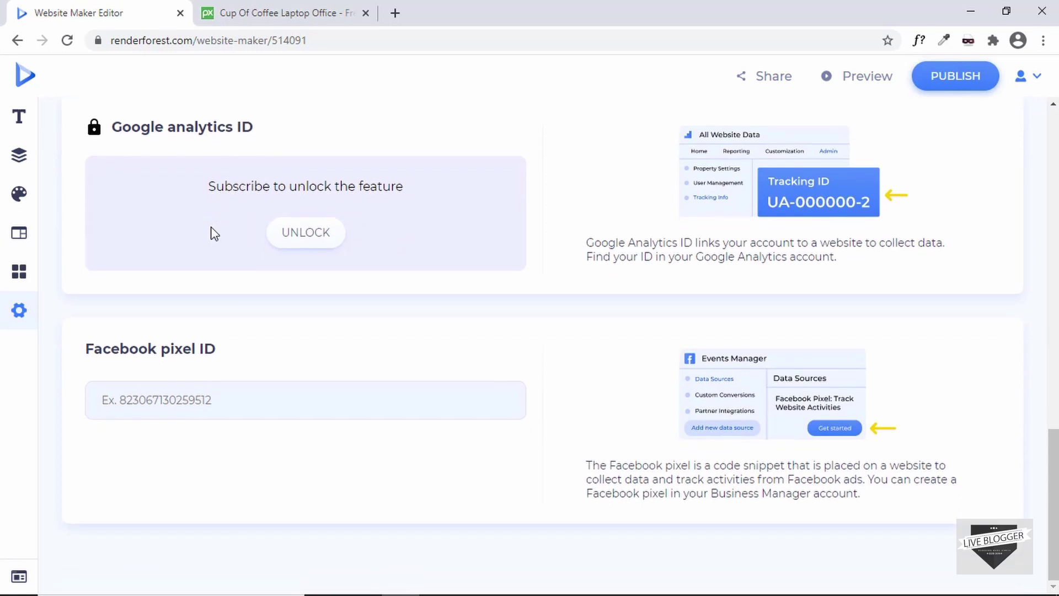
scroll(322, 340, "up", 5)
scroll(322, 386, "down", 1)
scroll(395, 306, "up", 10)
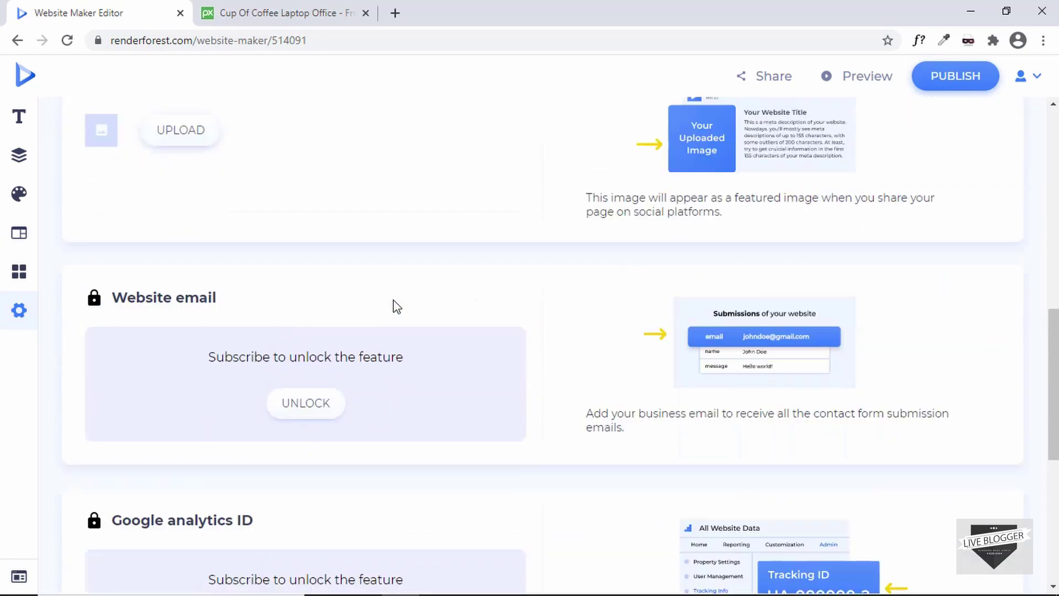
Examine the home page's settings for the page title, meta description and keywords
left_click(160, 171)
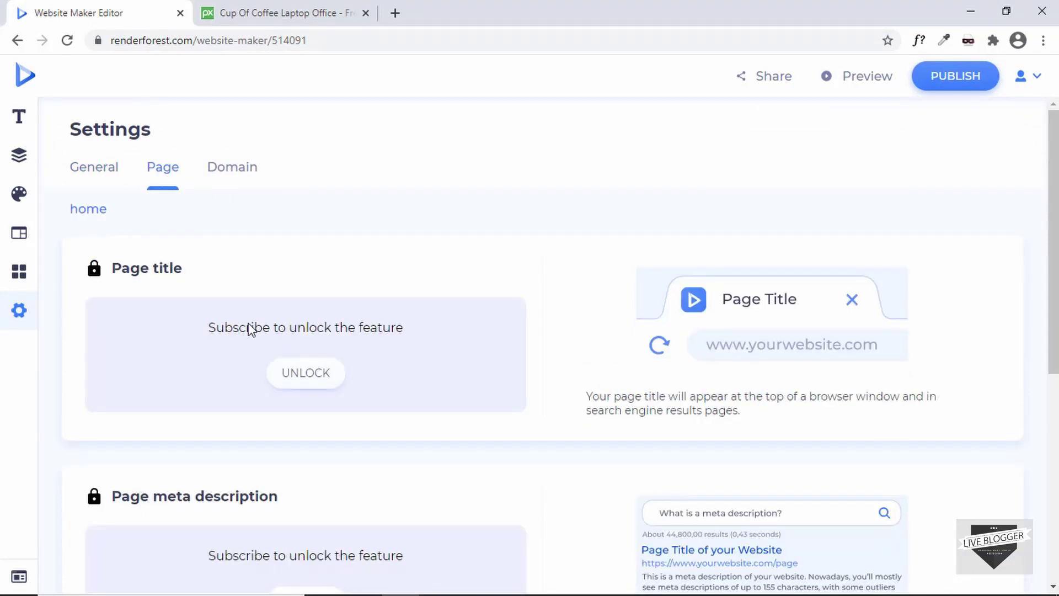
scroll(248, 324, "down", 3)
scroll(250, 324, "down", 3)
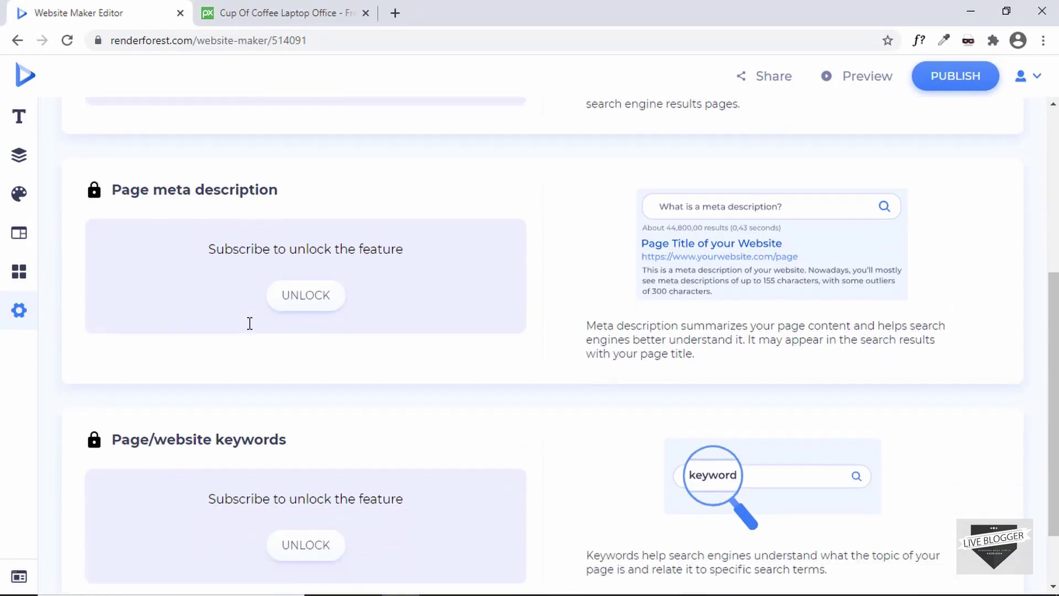
scroll(250, 324, "up", 7)
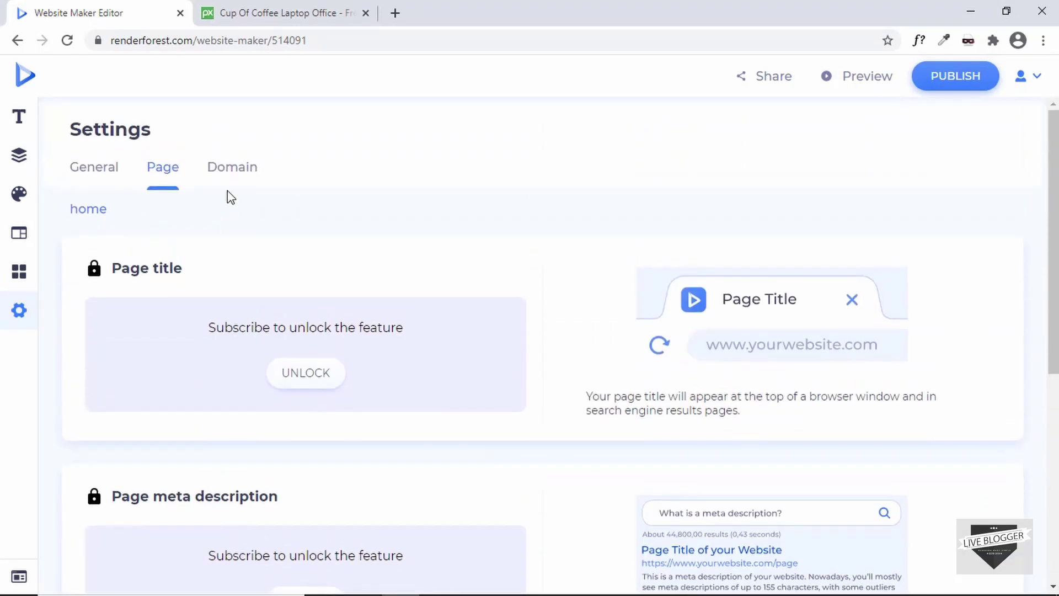
Set the website's free subdomain name to liveblogger in the domain settings and save it
left_click(231, 175)
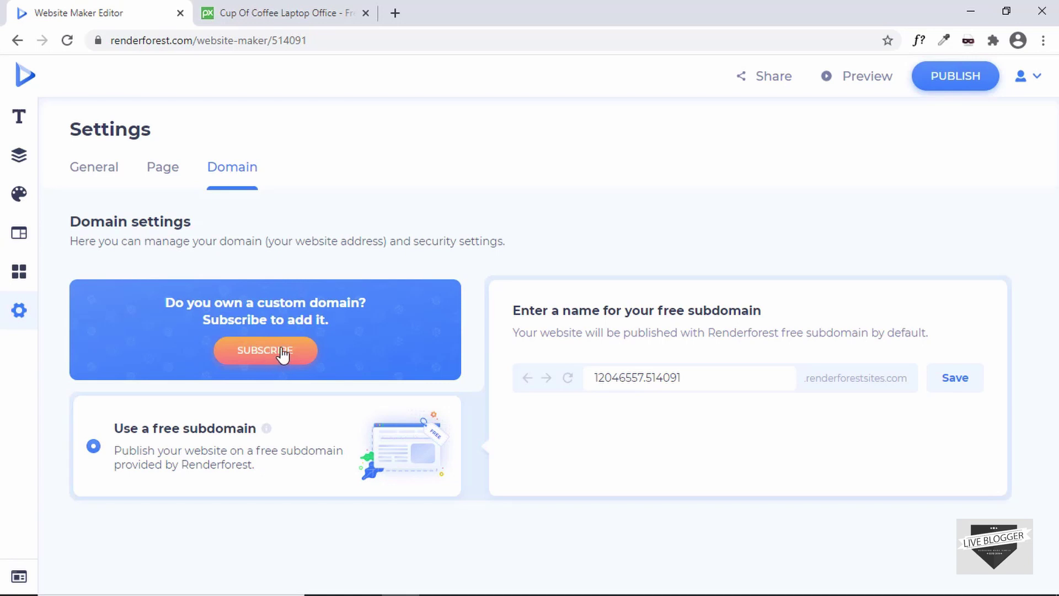
triple_click(692, 376)
type("liveblogger")
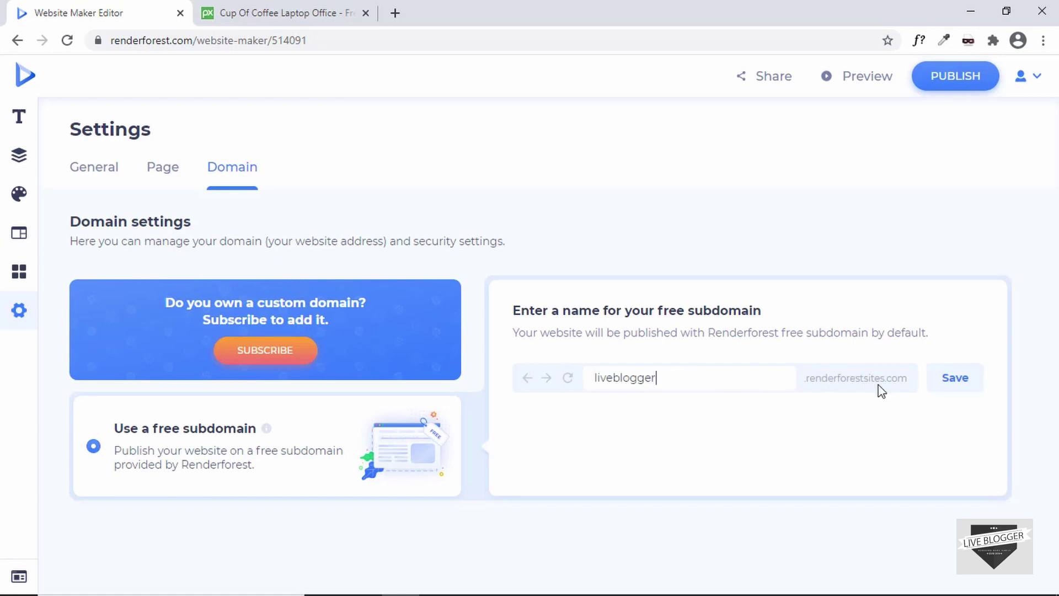
left_click(954, 386)
Start publishing the website and compare the Free, Premium Website and Amateur plans
left_click(955, 79)
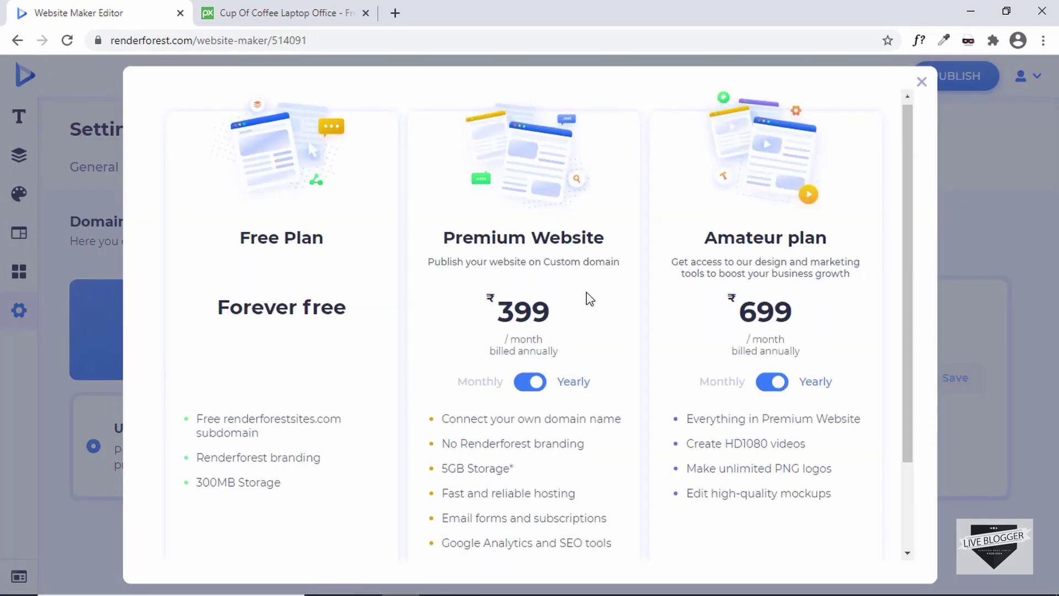
scroll(588, 298, "down", 2)
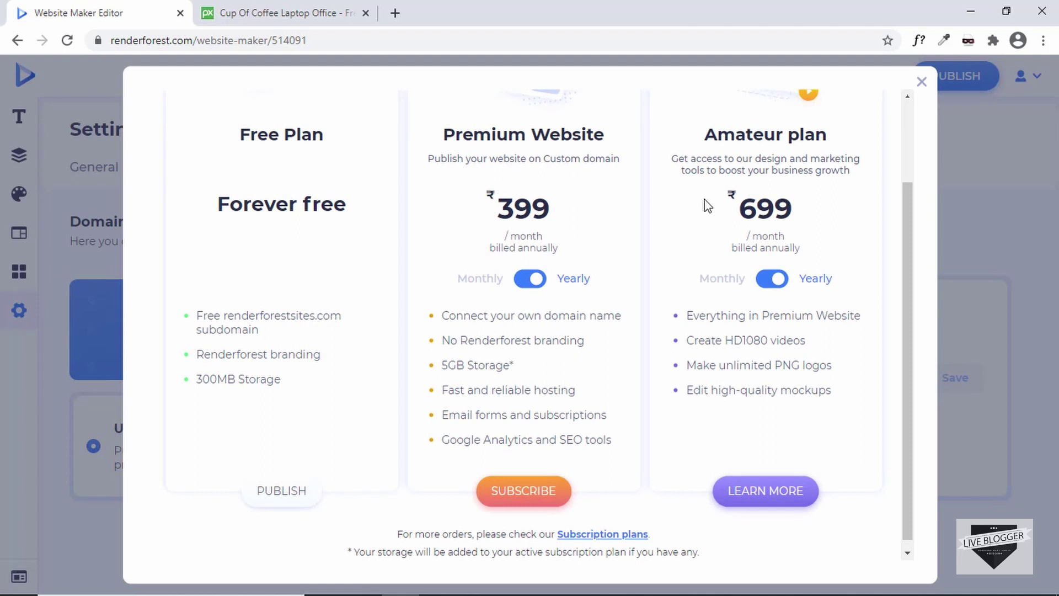
scroll(503, 253, "down", 1)
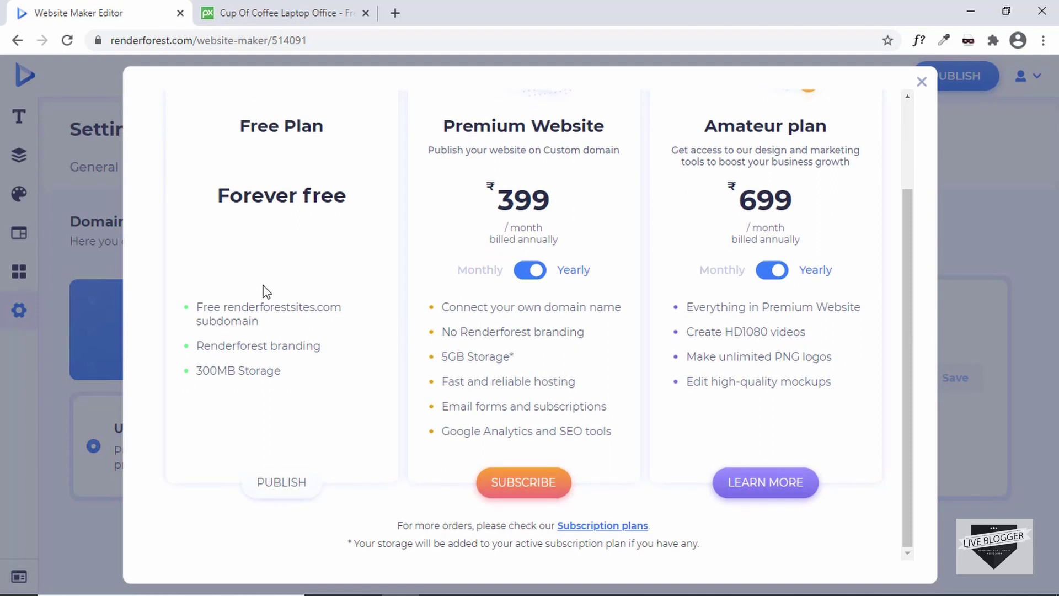
Publish the website on the Free Plan and review the live site at liveblogger.renderforestsites.com, closing it when done
left_click(275, 481)
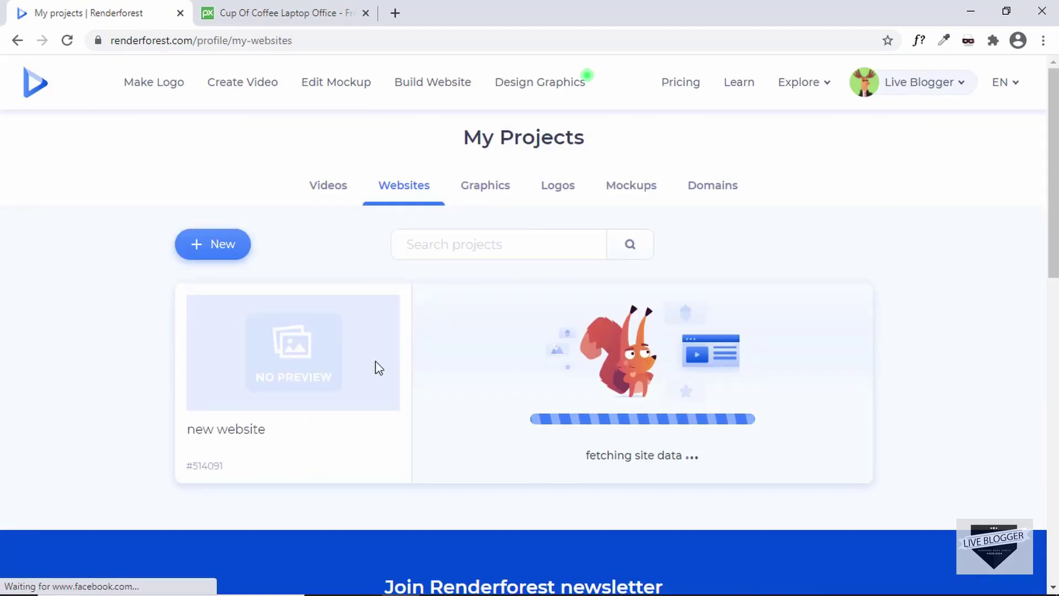
scroll(375, 367, "down", 1)
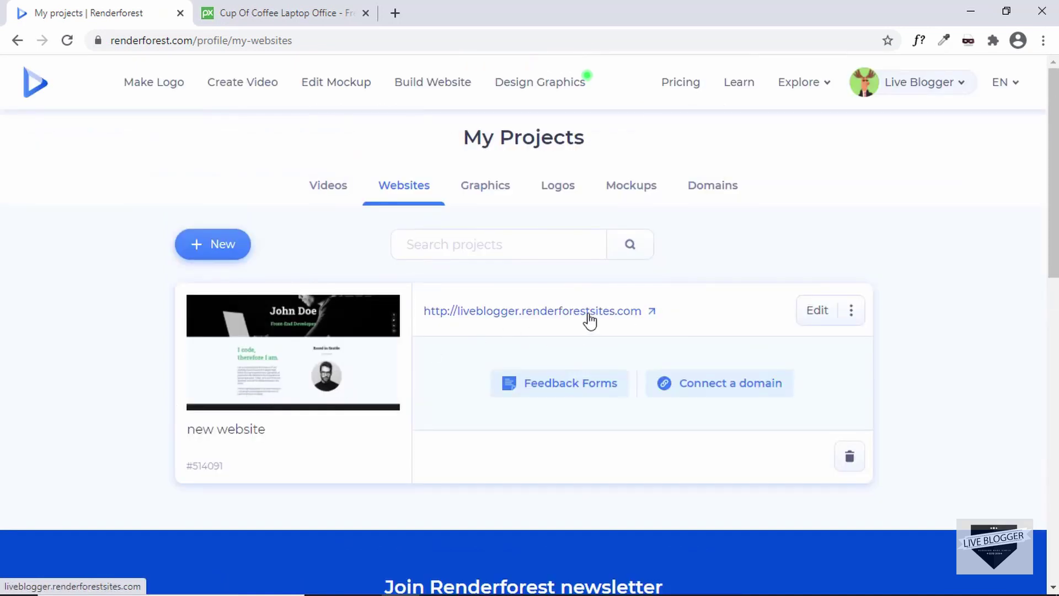
left_click(562, 319)
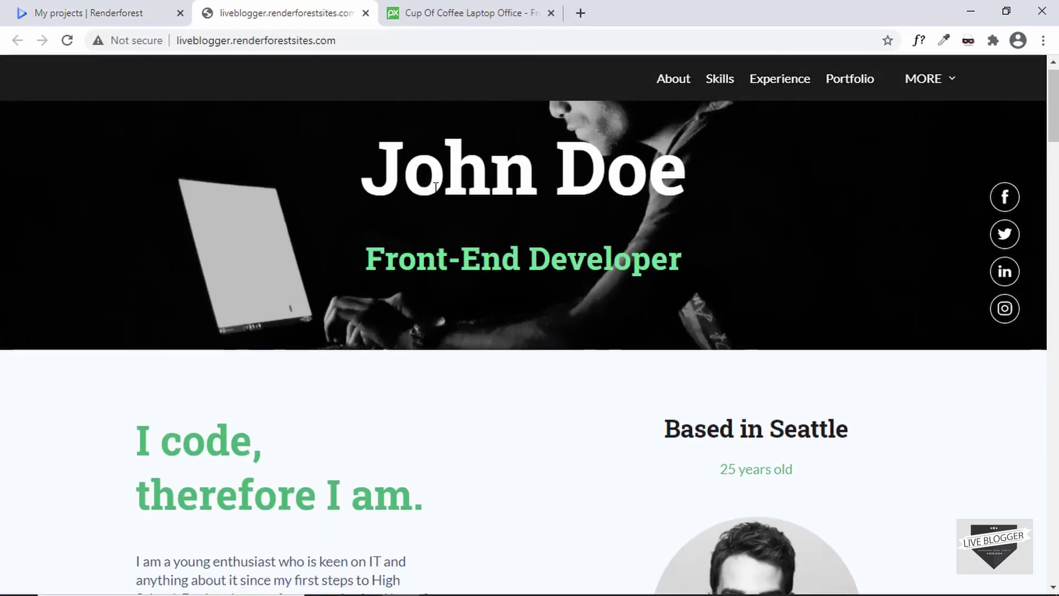
scroll(511, 393, "down", 20)
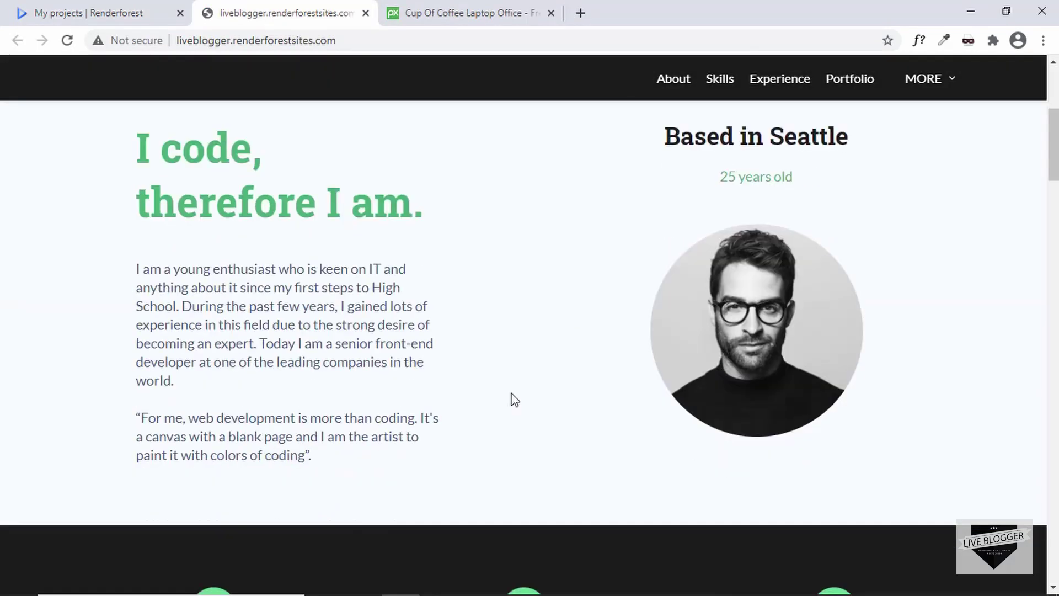
scroll(513, 397, "up", 20)
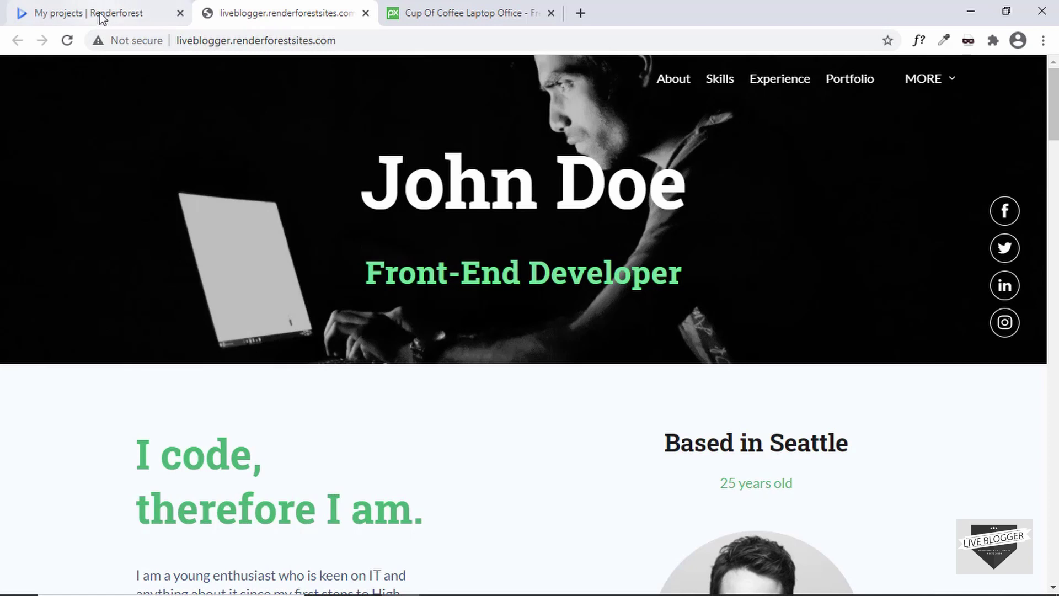
left_click(114, 19)
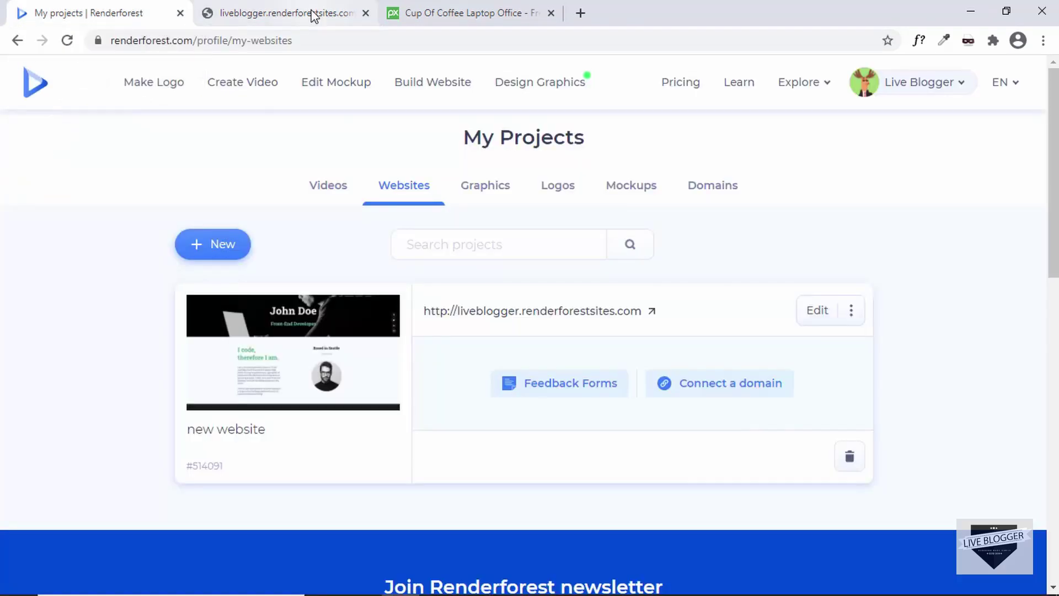
left_click(366, 12)
scroll(717, 301, "down", 6)
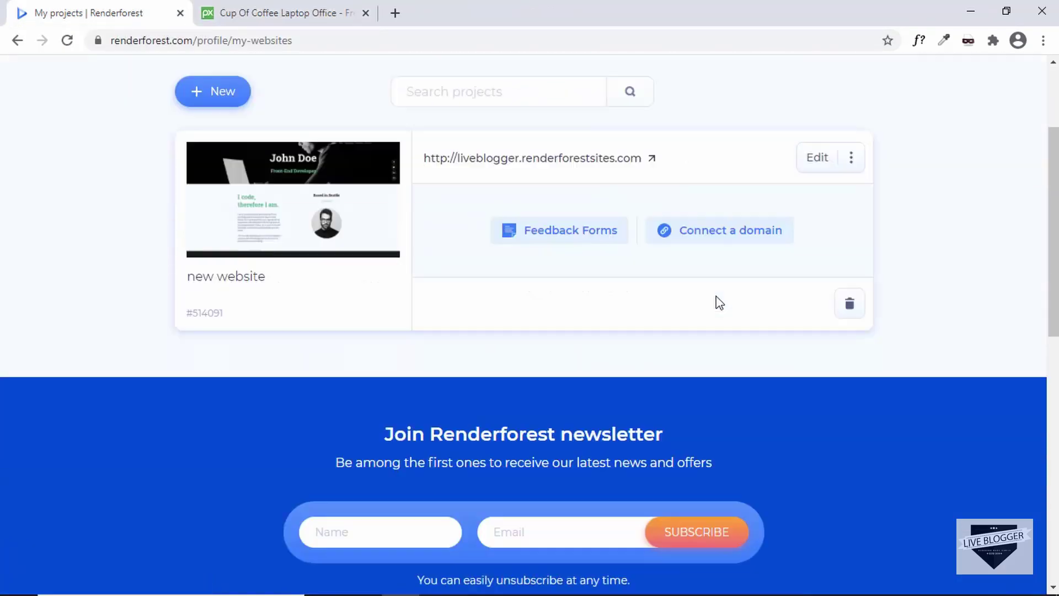
scroll(717, 301, "up", 6)
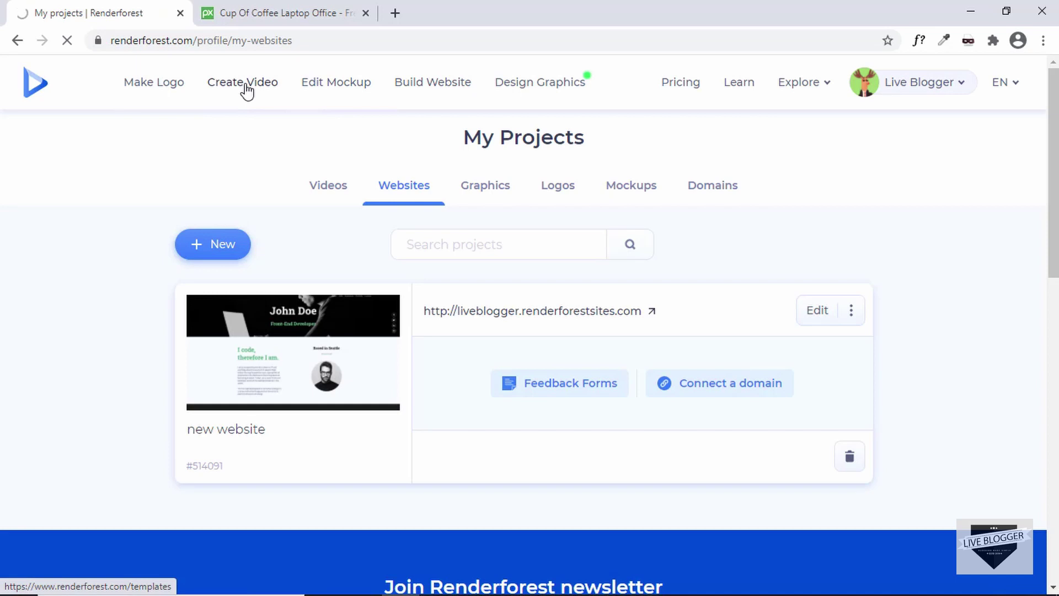
Browse the Explainer Animations category of video templates and open the Explainer World Toolkit template
mouse_move(251, 130)
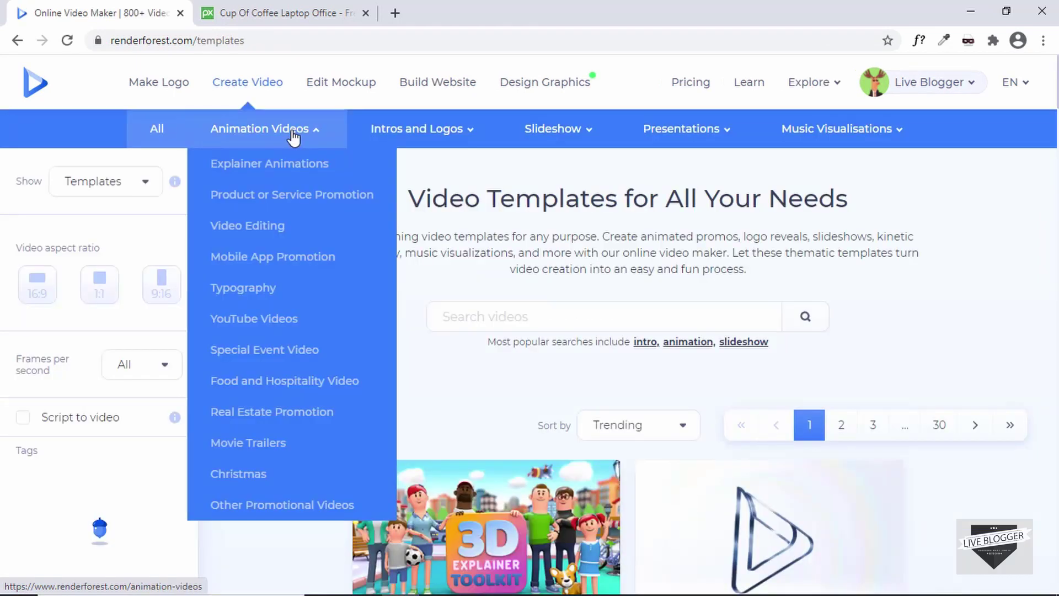
left_click(298, 176)
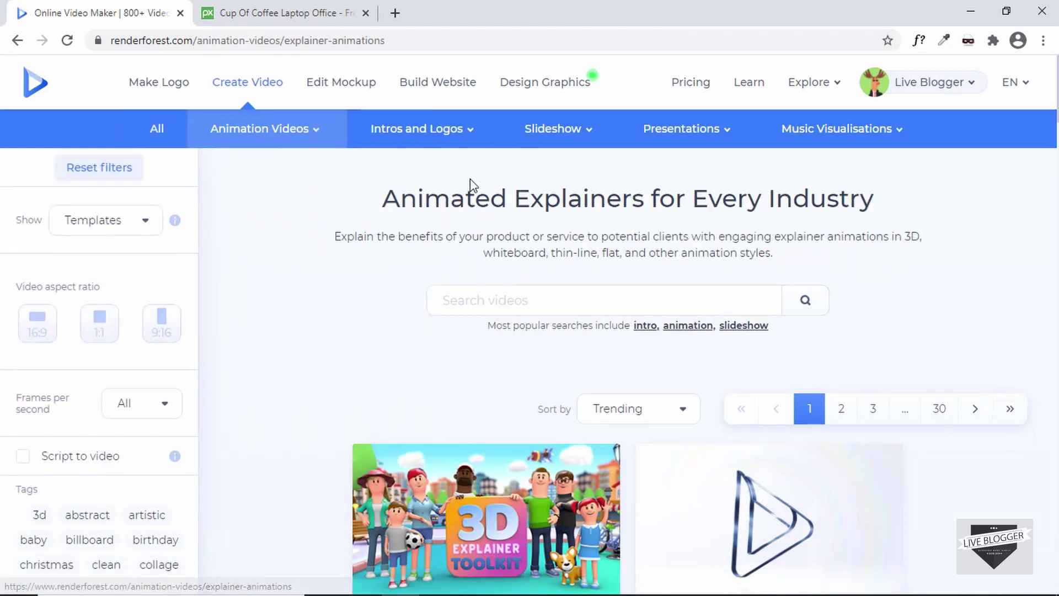
scroll(505, 206, "down", 5)
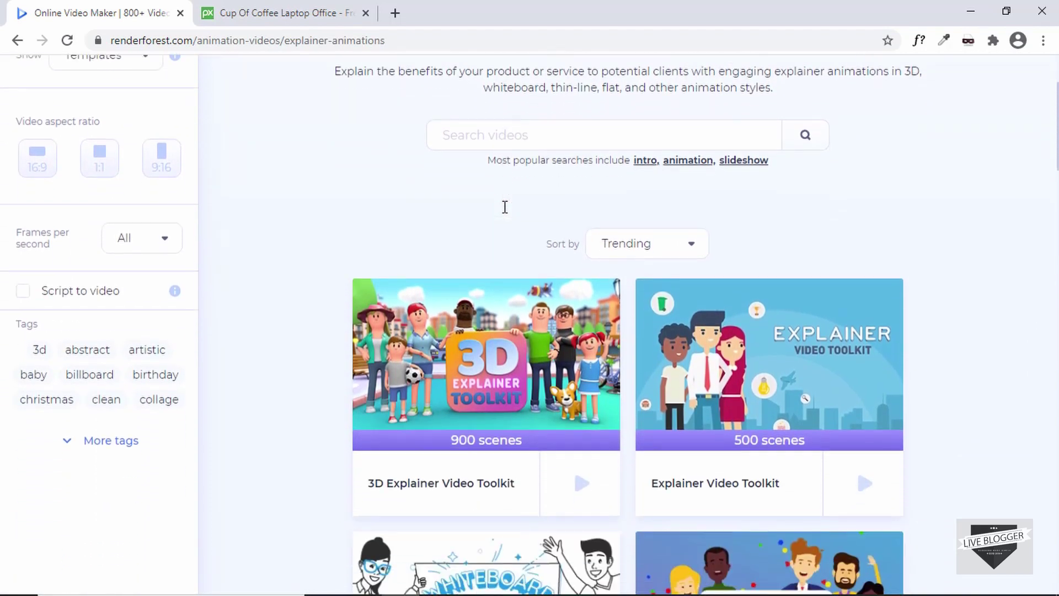
scroll(505, 207, "down", 8)
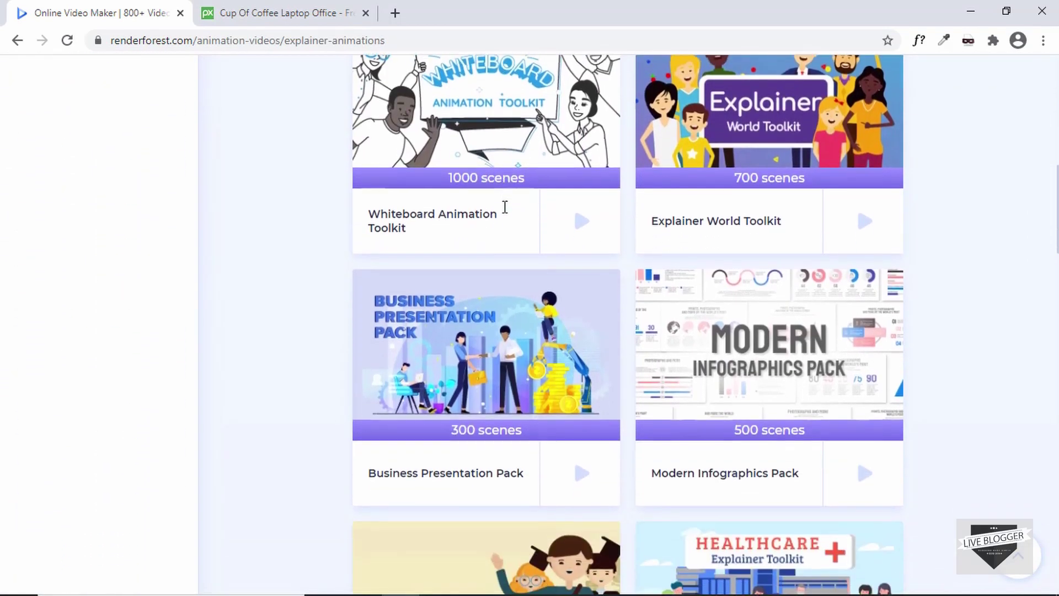
scroll(505, 207, "down", 1)
scroll(774, 306, "up", 6)
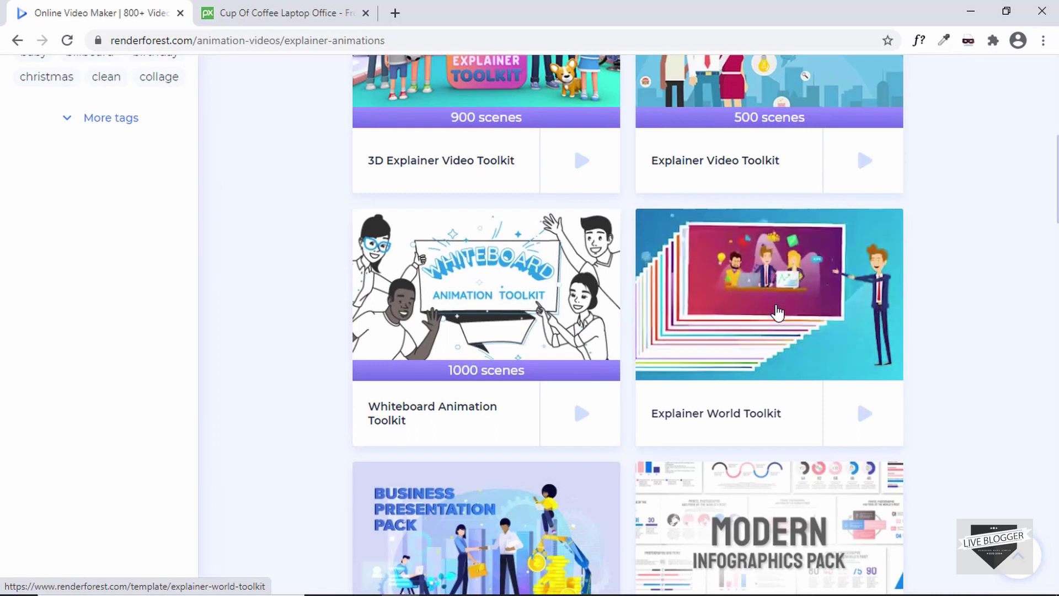
left_click(774, 306)
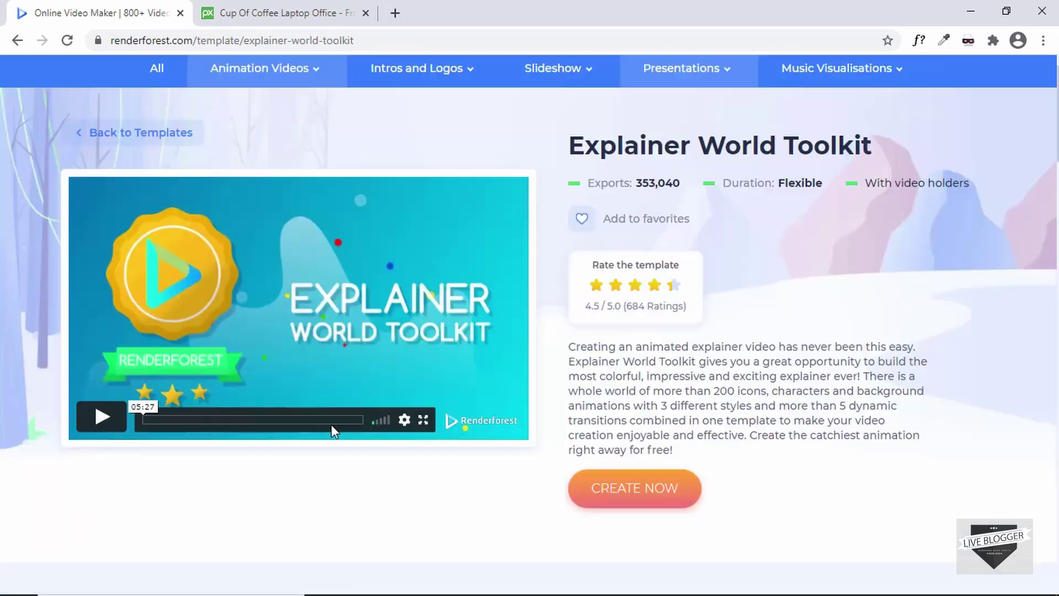
Play the Explainer World Toolkit preview video and raise the system volume
left_click(105, 420)
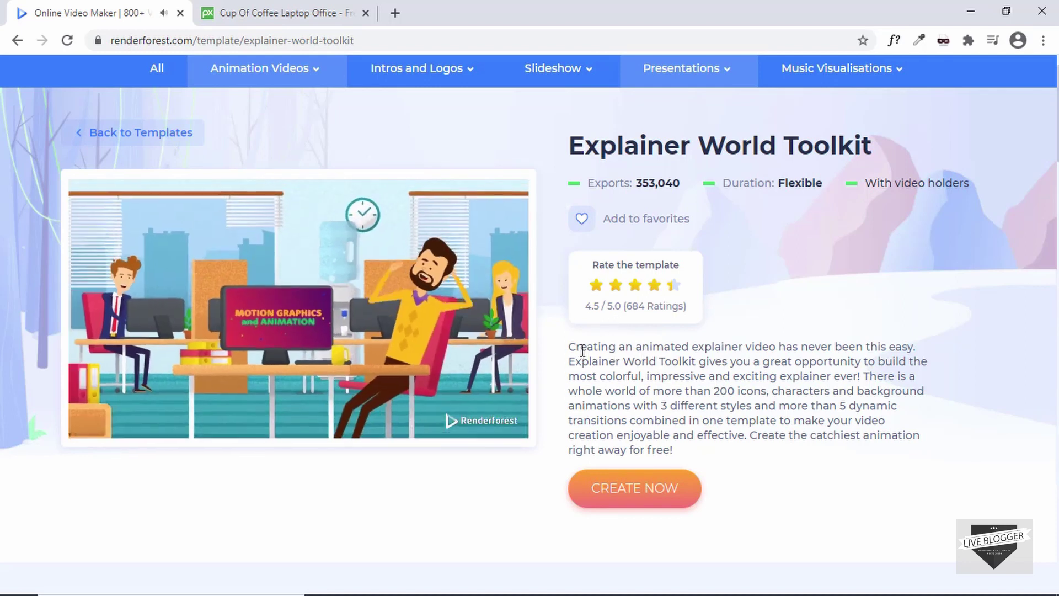
key("XF86AudioRaiseVolume")
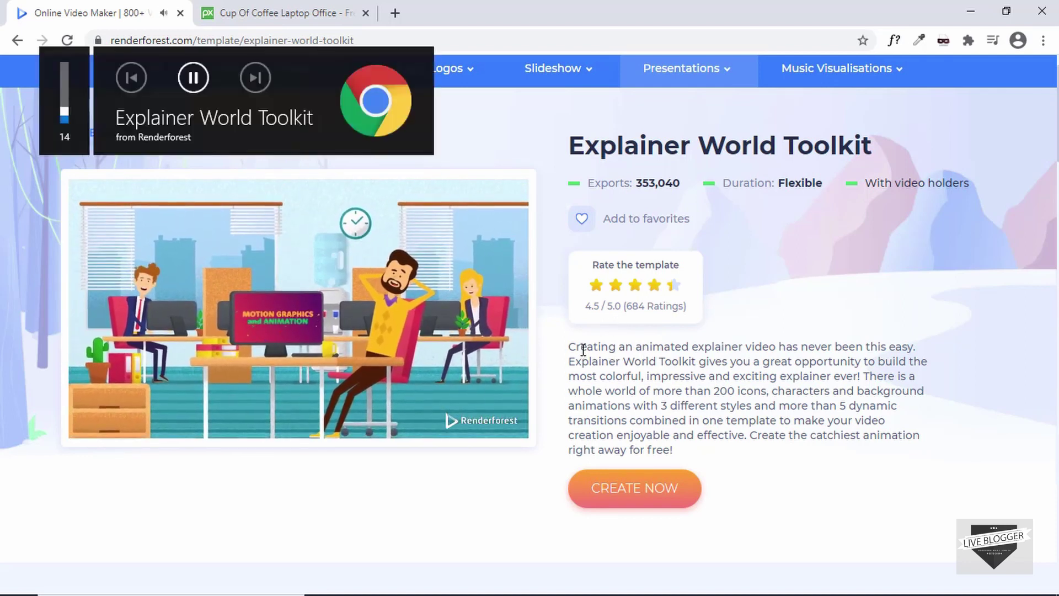
key("XF86AudioRaiseVolume")
key("XF86AudioRaiseVolume")
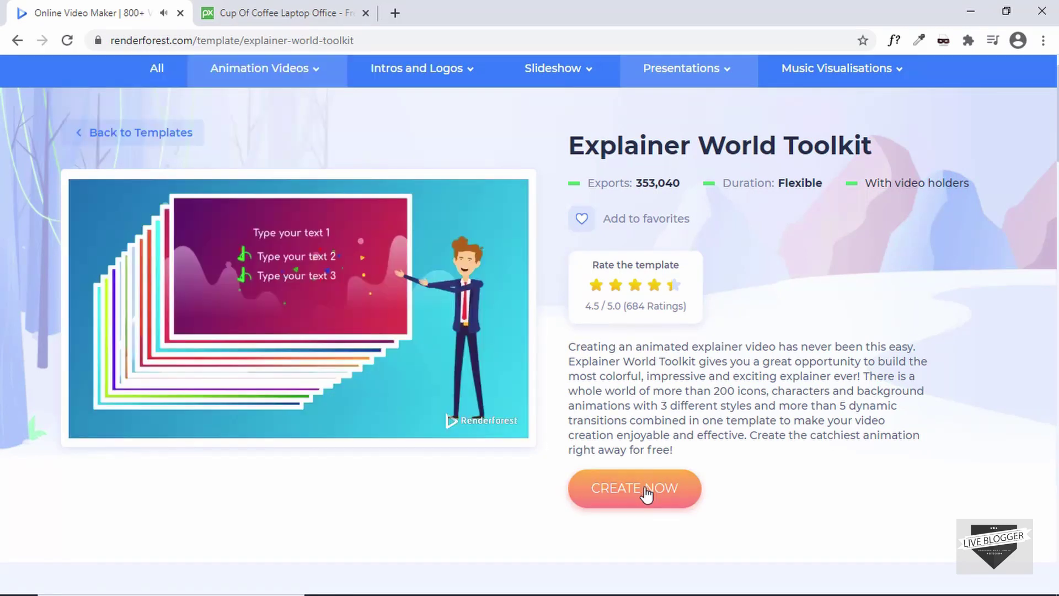
Create a new video from the Explainer World Toolkit using the Type your script method
left_click(646, 488)
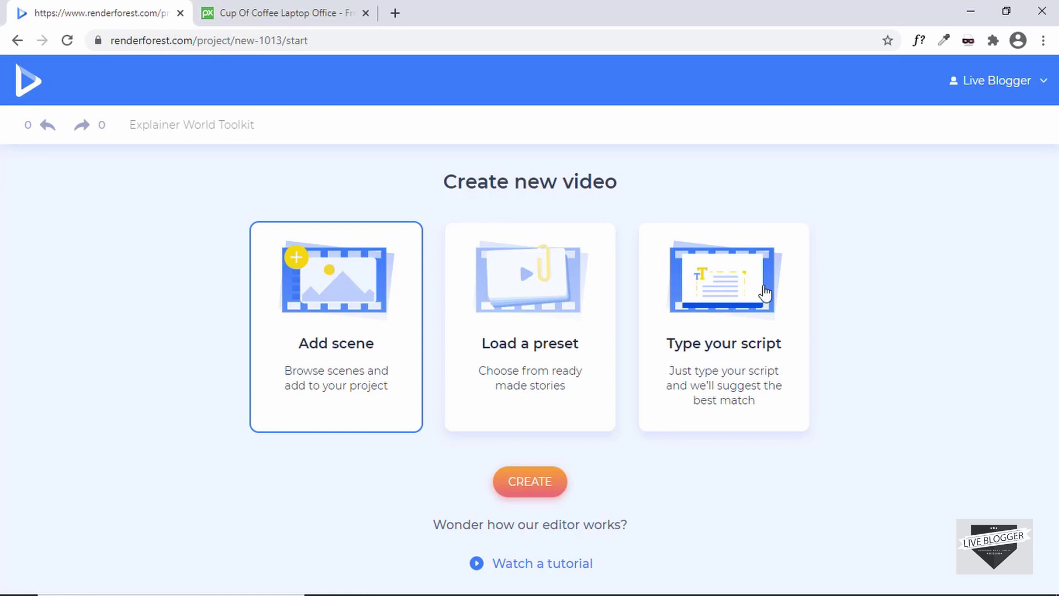
left_click(718, 297)
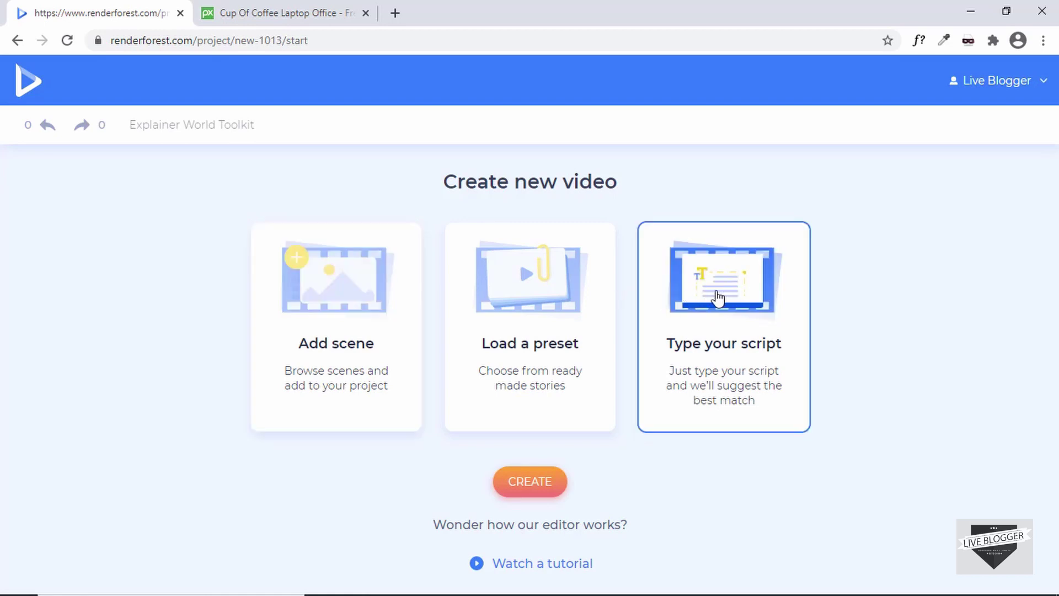
left_click(541, 483)
left_click(647, 342)
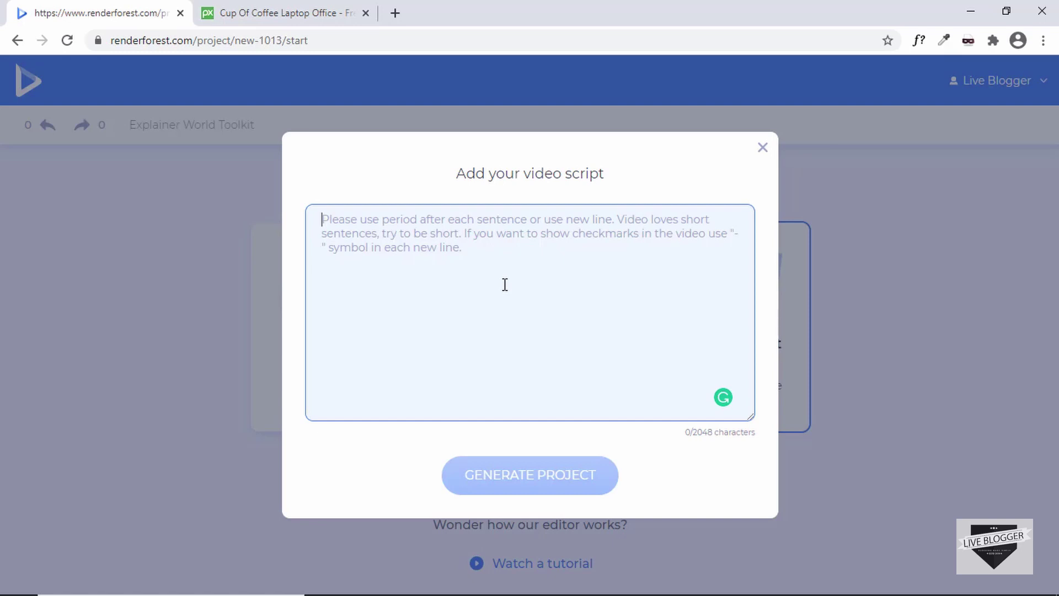
Start the video script with "Web designing can be a difficult task at times. But if you know how to use the right"
type("Web designing can be a difficult task at times. But if you know how to use the right ools")
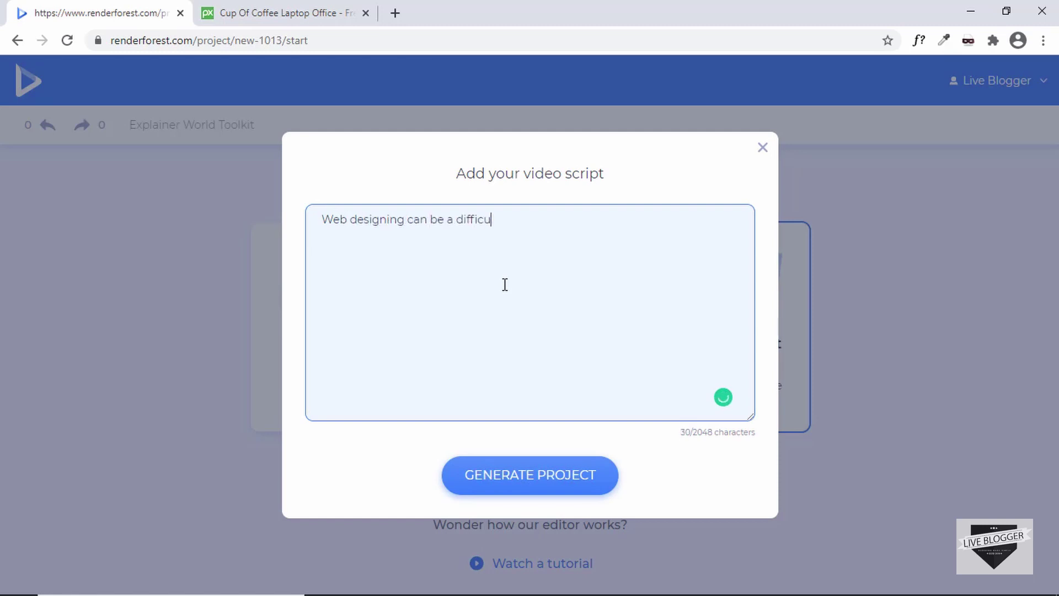
key("BackSpace")
key("BackSpace")
key("BackSpace")
key("BackSpace")
Continue the script with "tools for the right task, you can make it easy. There are several technologies that exist for performing a task. Choose the one"
type("tools for the righ")
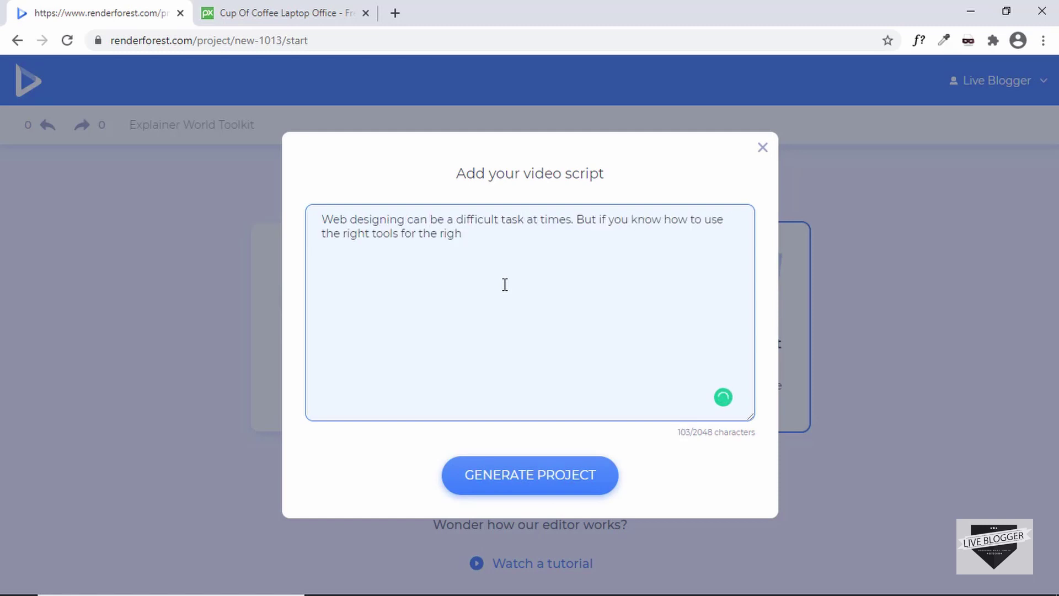
type("t task, you can make it easy. There are several technologies that e")
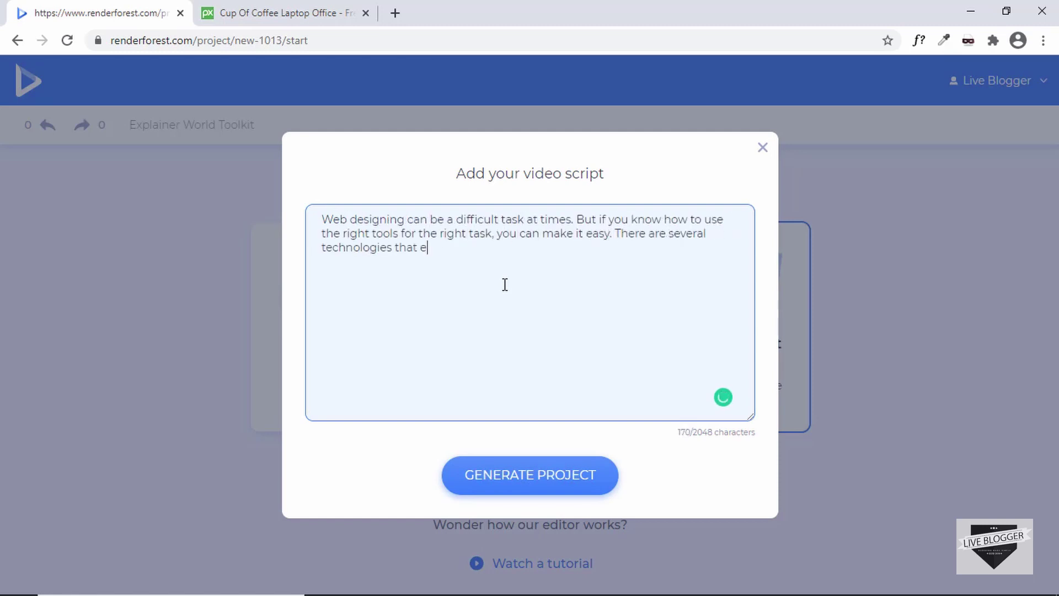
type("xist for performing a task. Choose the ones that fit")
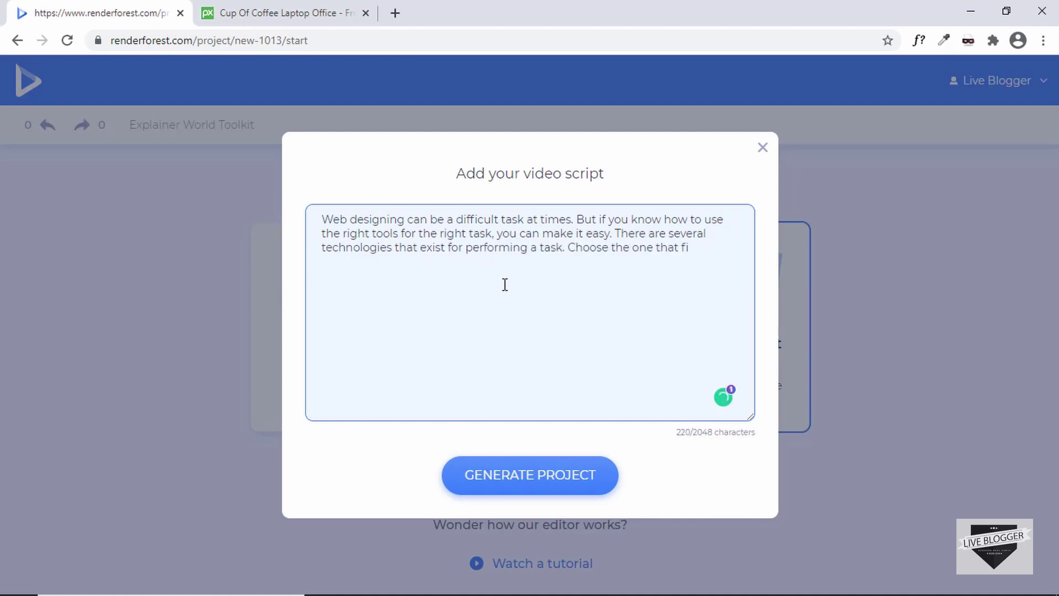
key("BackSpace")
key("BackSpace")
key("BackSpace")
key("BackSpace")
key("BackSpace")
key("BackSpace")
key("BackSpace")
key("BackSpace")
key("BackSpace")
Complete the last sentence as "Choose the ones that fit your needs, and you will do great." and add "Thank you for watching." on a new line
type("s that fit your needs, an")
key("BackSpace")
key("BackSpace")
key("BackSpace")
type(", and you will do great.")
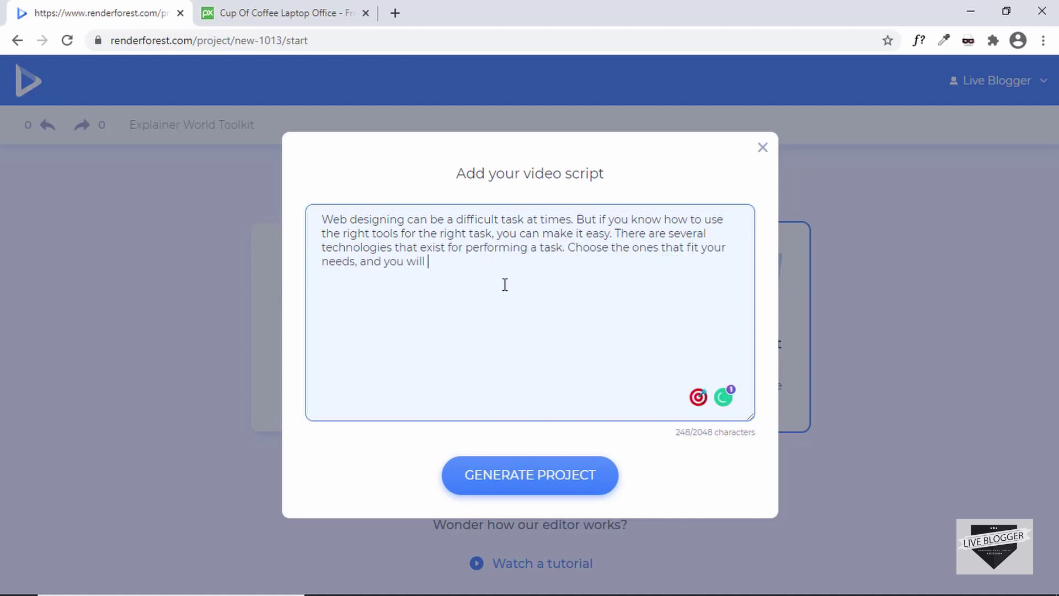
key("Return")
type("Thank you for watching.")
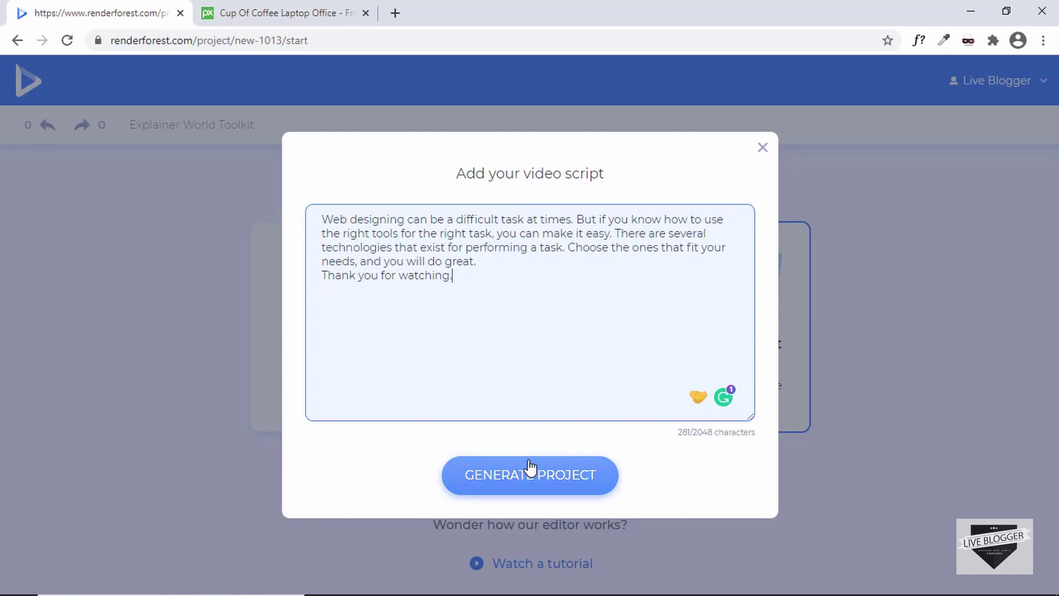
Check how the script is divided into scenes, sentence by sentence, and generate the video project from it
left_click(531, 479)
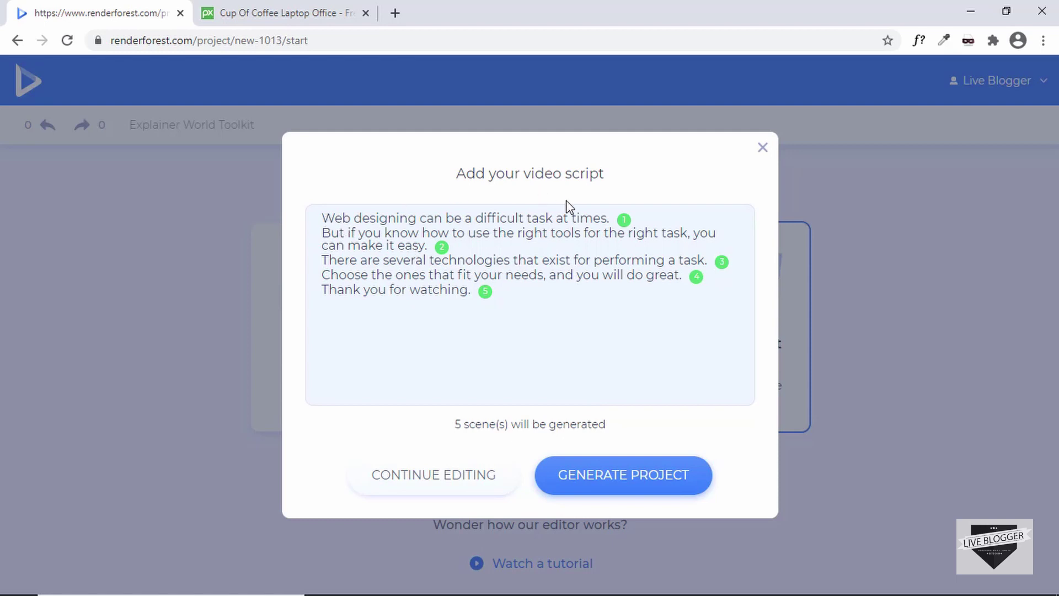
triple_click(601, 215)
left_click(485, 236)
triple_click(432, 248)
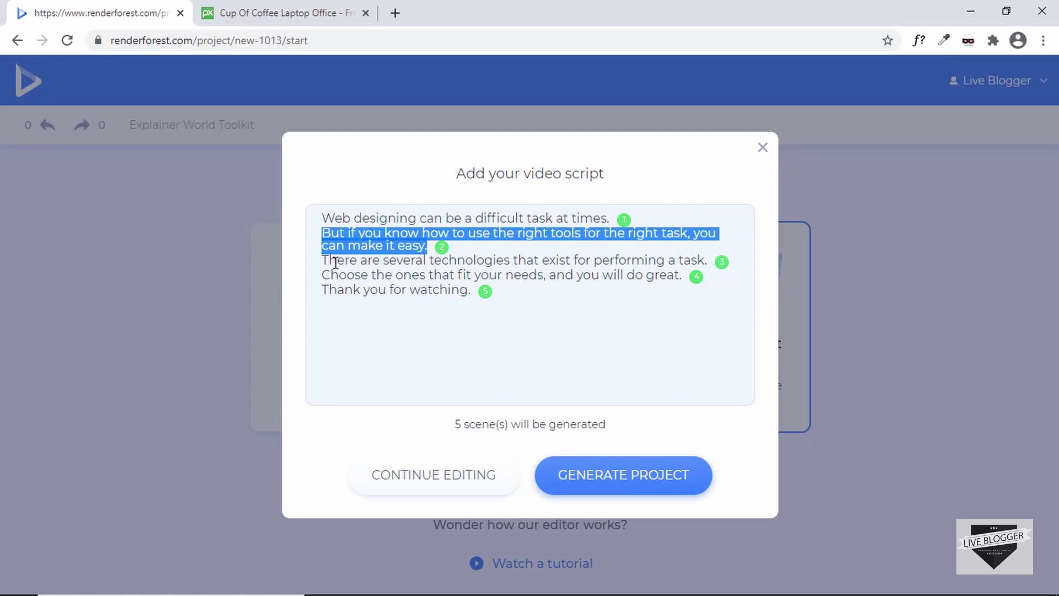
left_click_drag(383, 261, 369, 220)
left_click(510, 287)
left_click(511, 305)
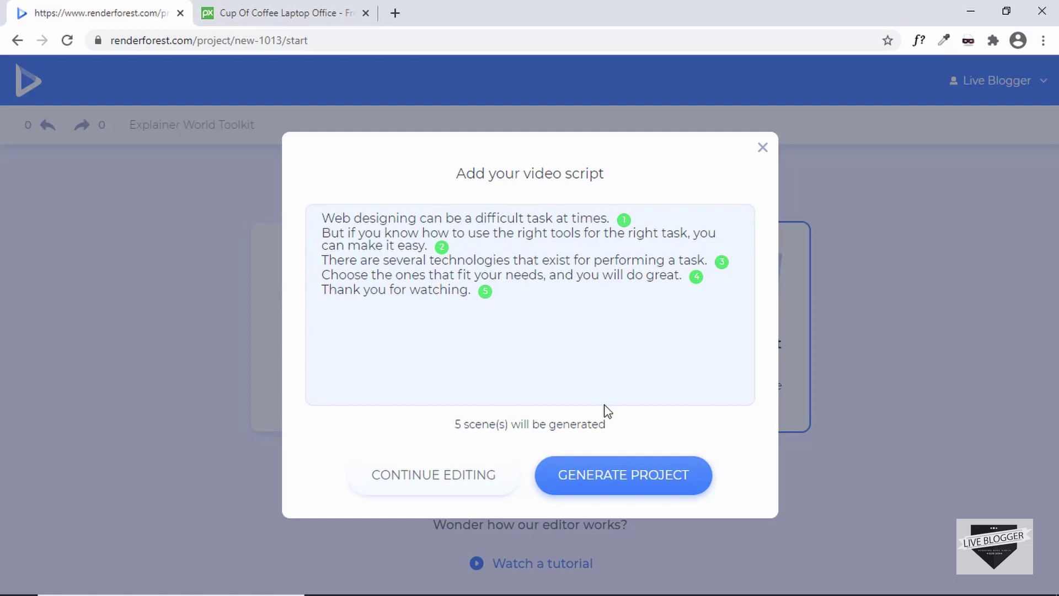
left_click(608, 486)
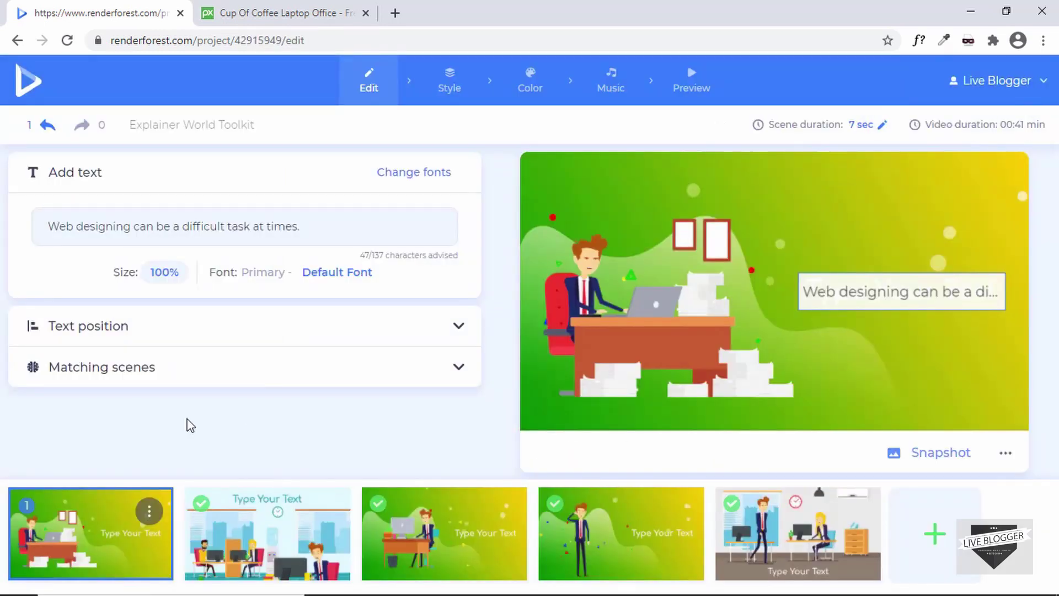
Preview the animations of the generated scenes and take a snapshot of the first scene with its text
mouse_move(95, 530)
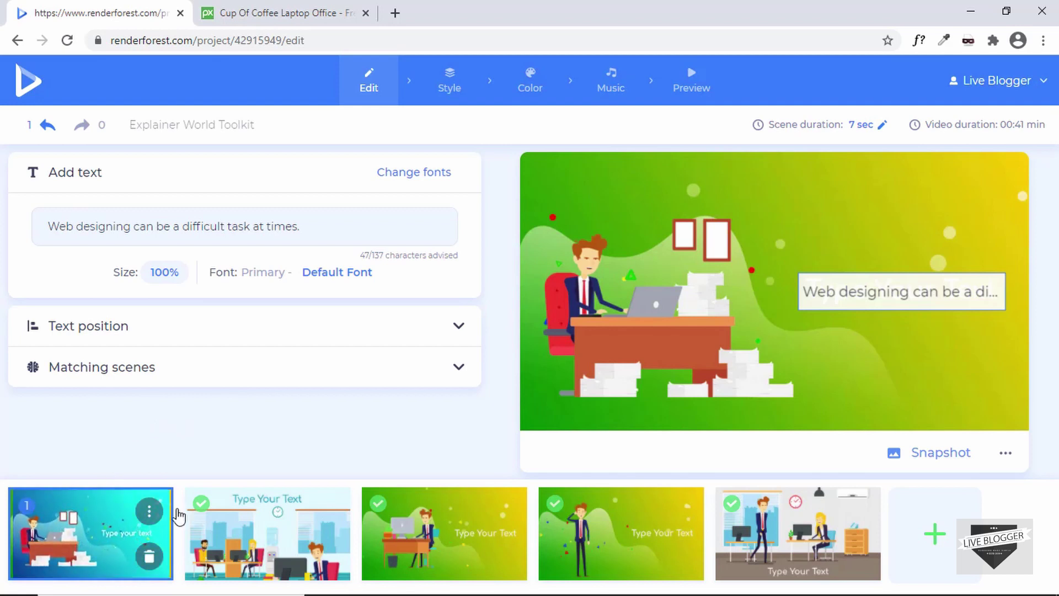
mouse_move(204, 538)
mouse_move(435, 529)
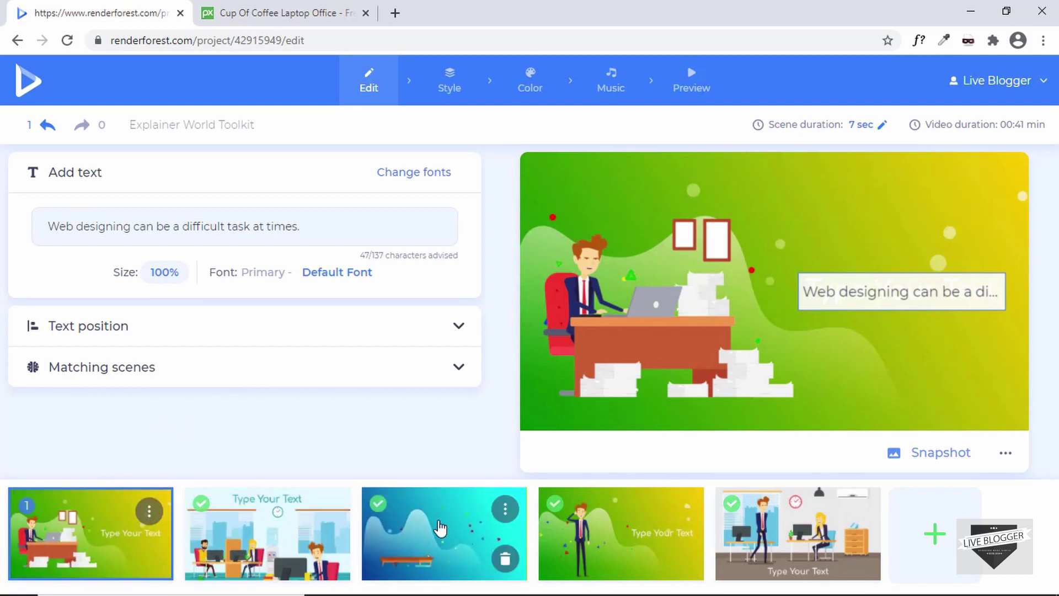
mouse_move(604, 520)
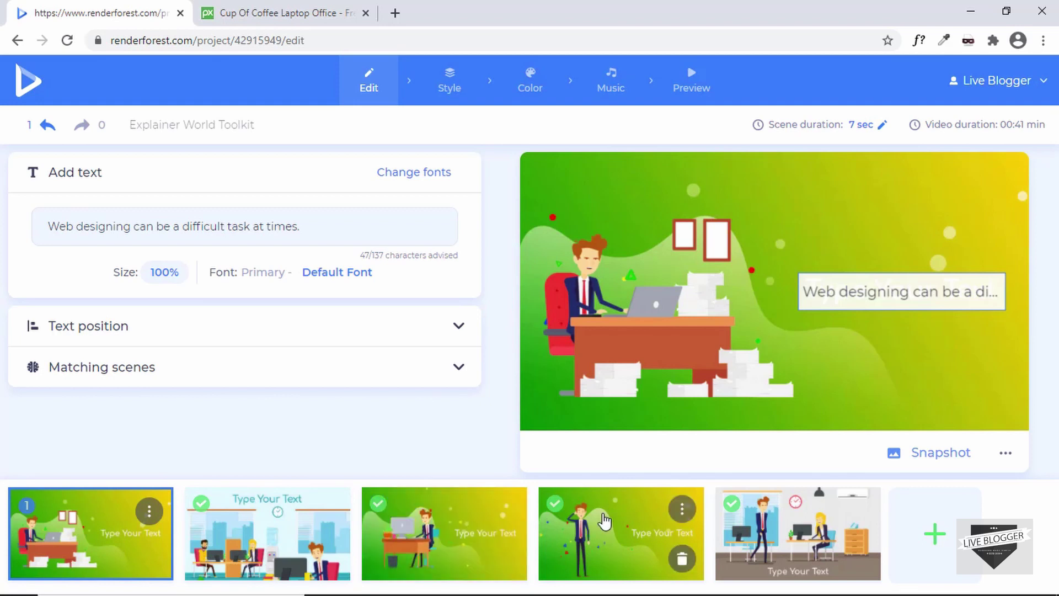
mouse_move(780, 517)
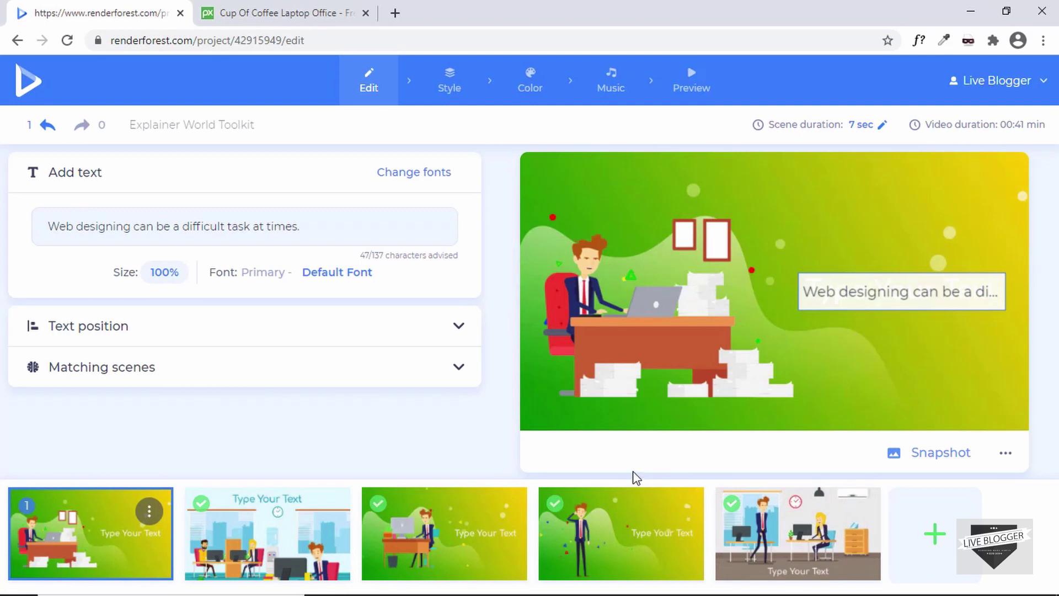
left_click(931, 459)
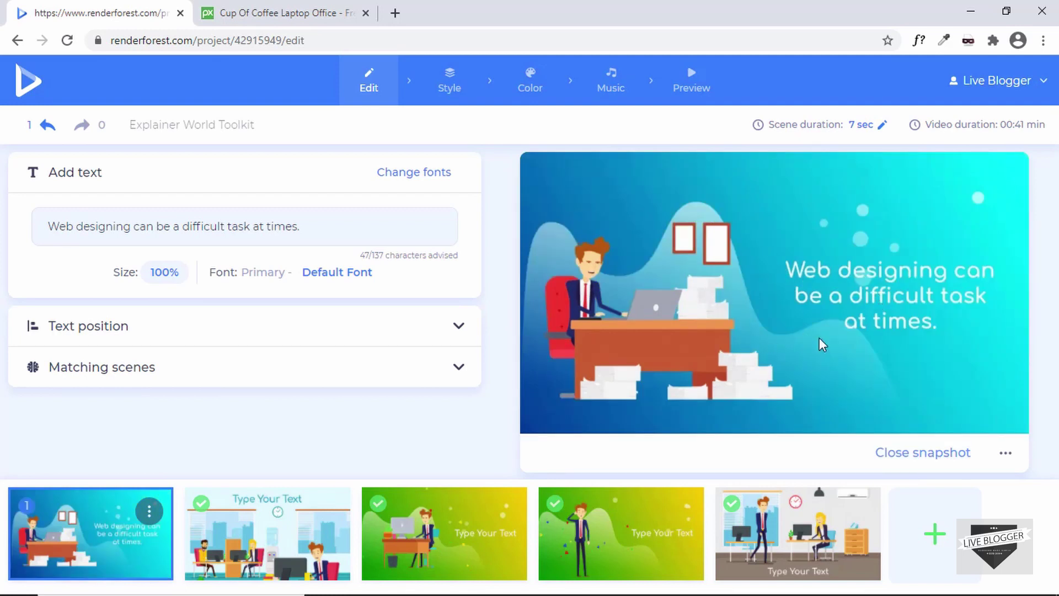
Check the text position options and the matching scene suggestions for the first scene
left_click(343, 326)
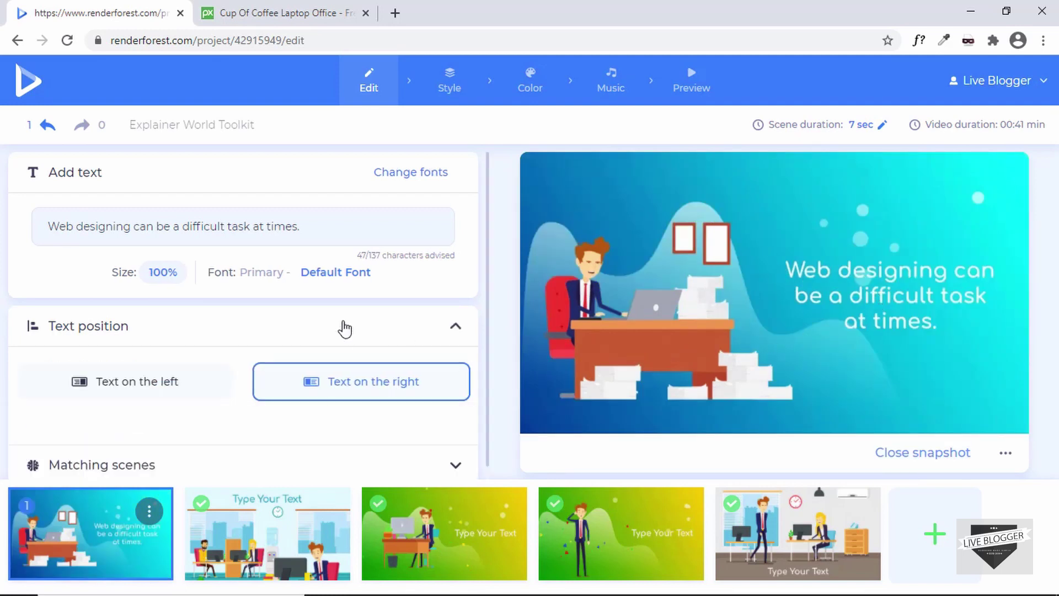
scroll(205, 357, "down", 1)
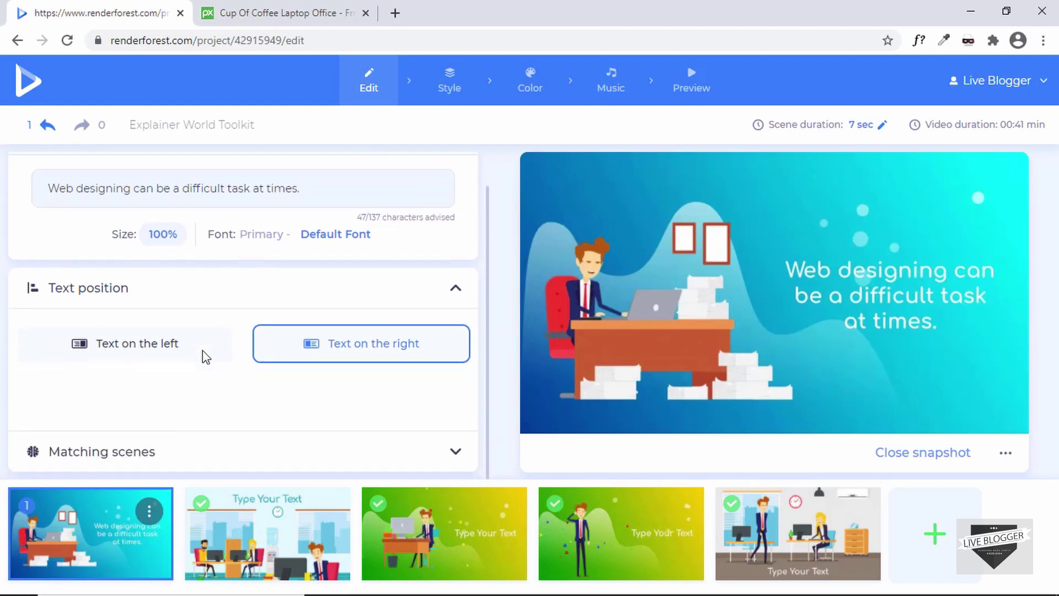
left_click(202, 463)
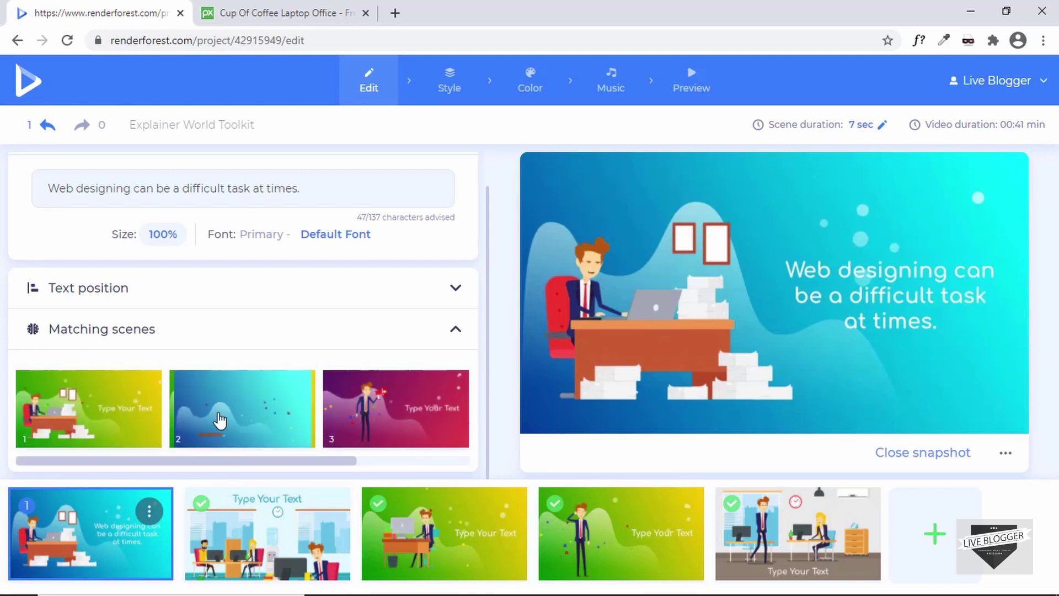
left_click_drag(234, 467, 168, 470)
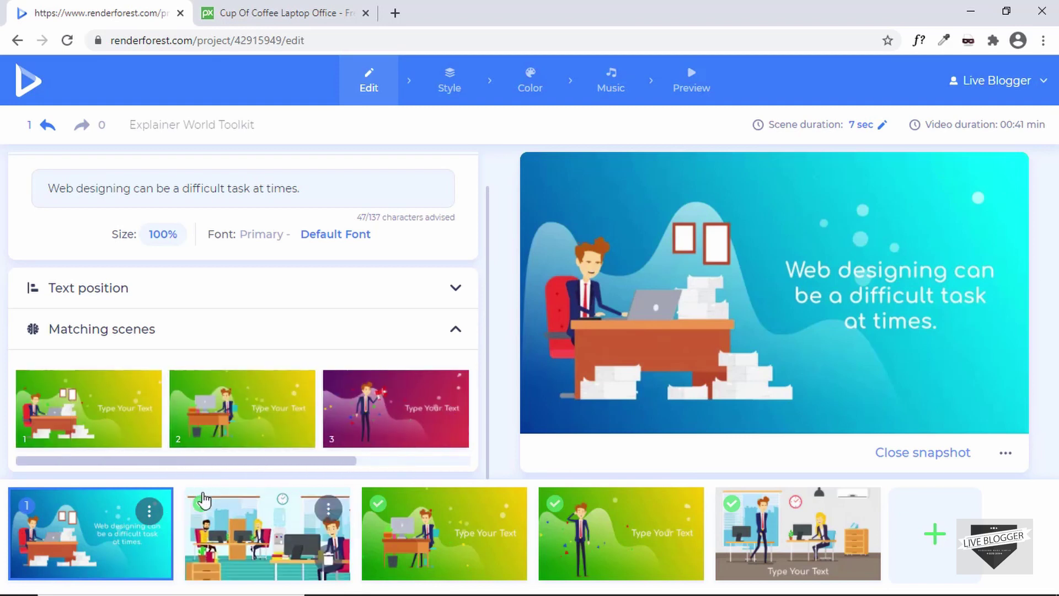
Browse the Office and Education category for a replacement for the first scene, and close the scene library without replacing it
left_click(150, 518)
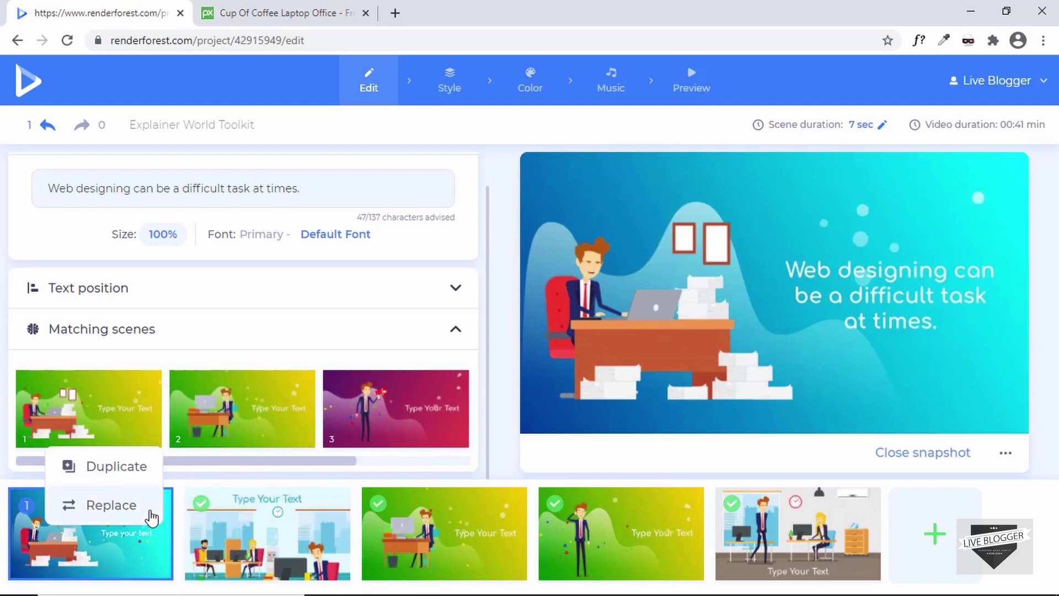
left_click(114, 514)
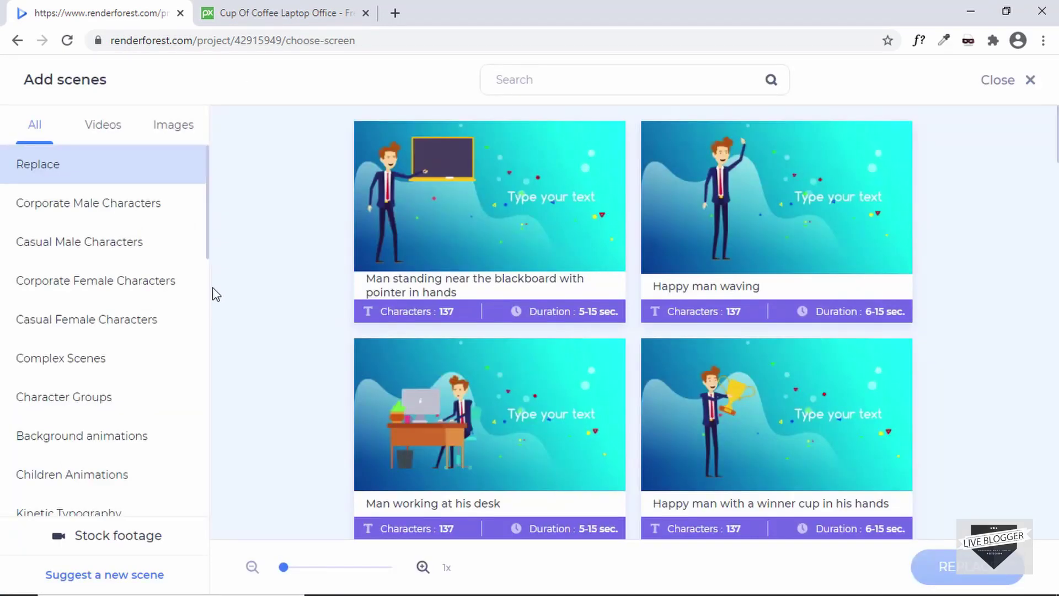
scroll(124, 326, "down", 5)
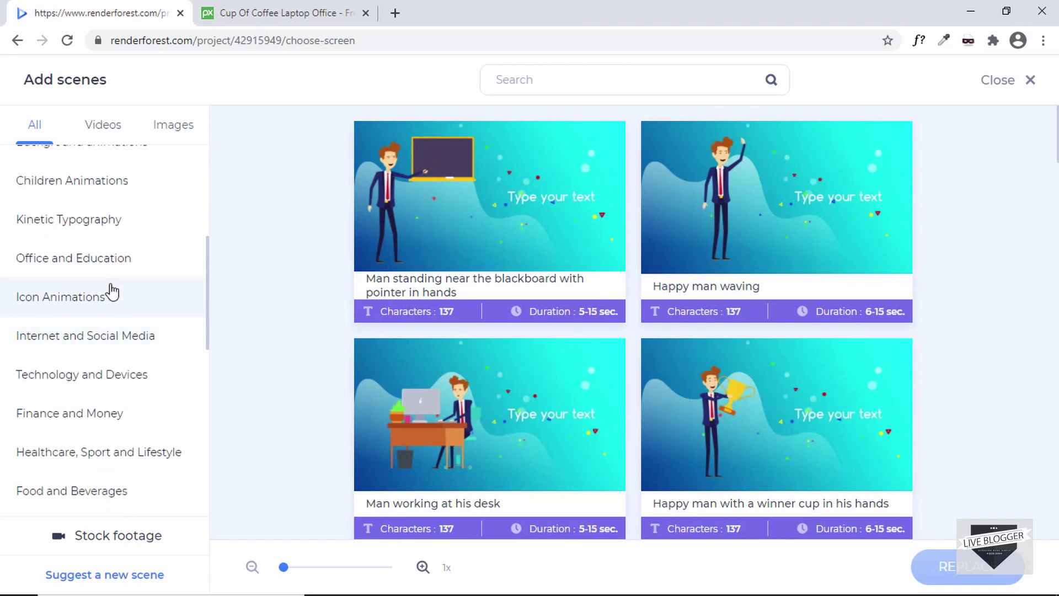
left_click(123, 265)
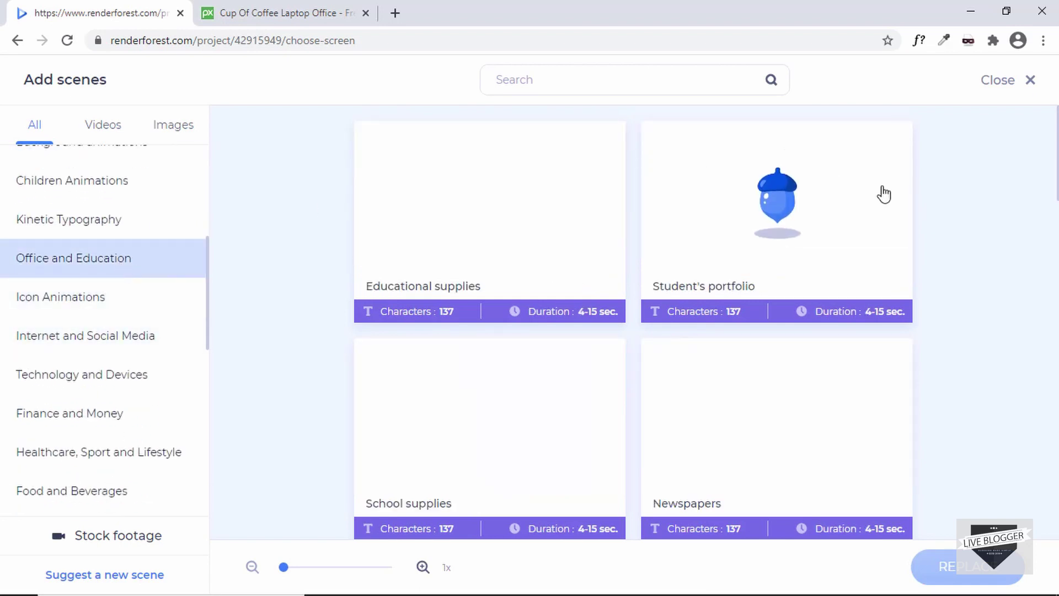
scroll(885, 274, "down", 8)
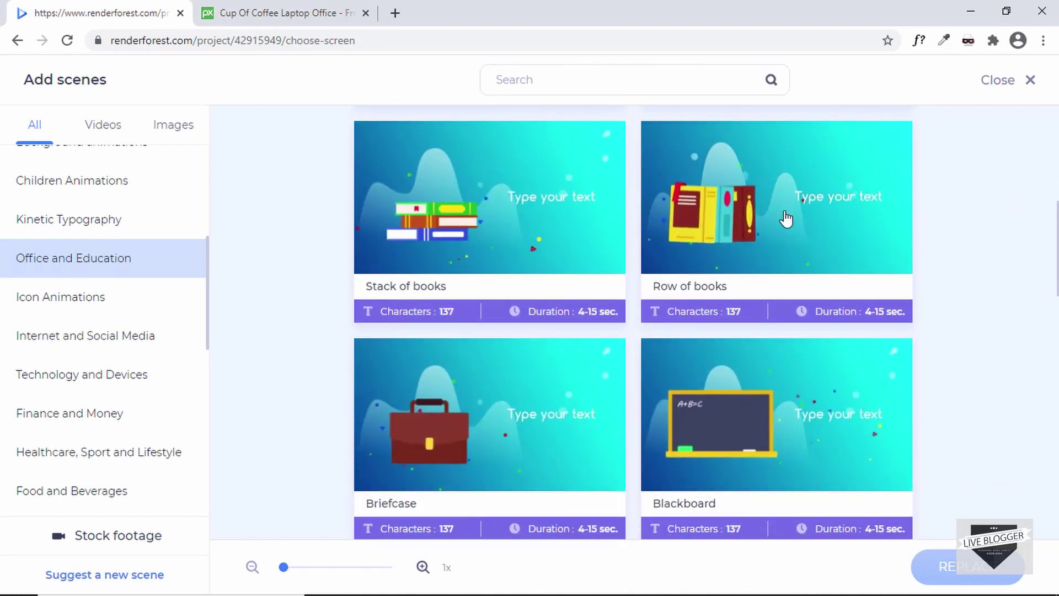
left_click(1026, 83)
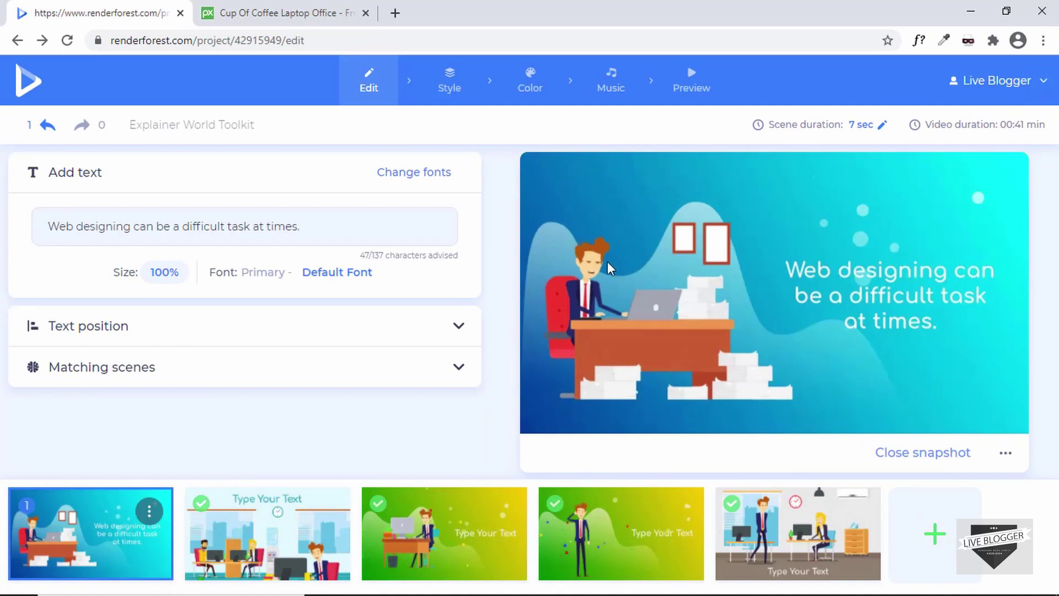
Try the Gradient Version look for the animation and switch back to Flat Version
left_click(451, 82)
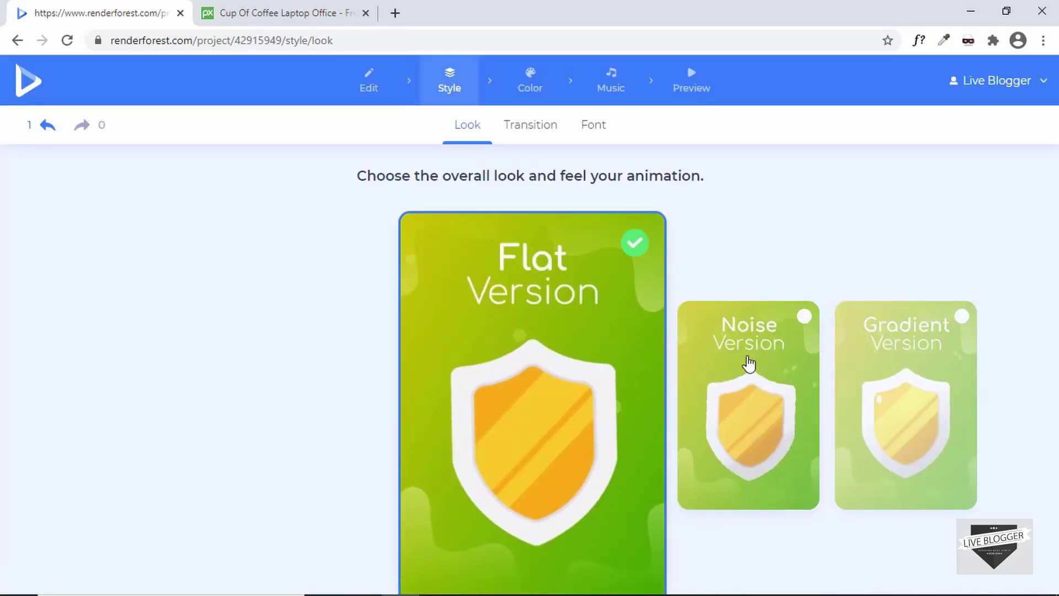
left_click(904, 381)
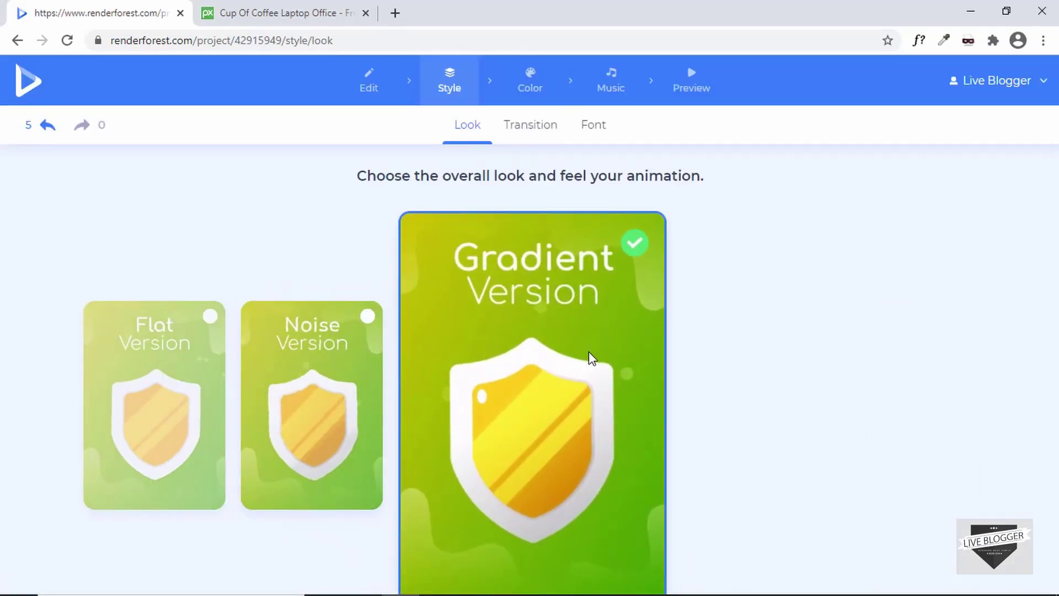
left_click(177, 386)
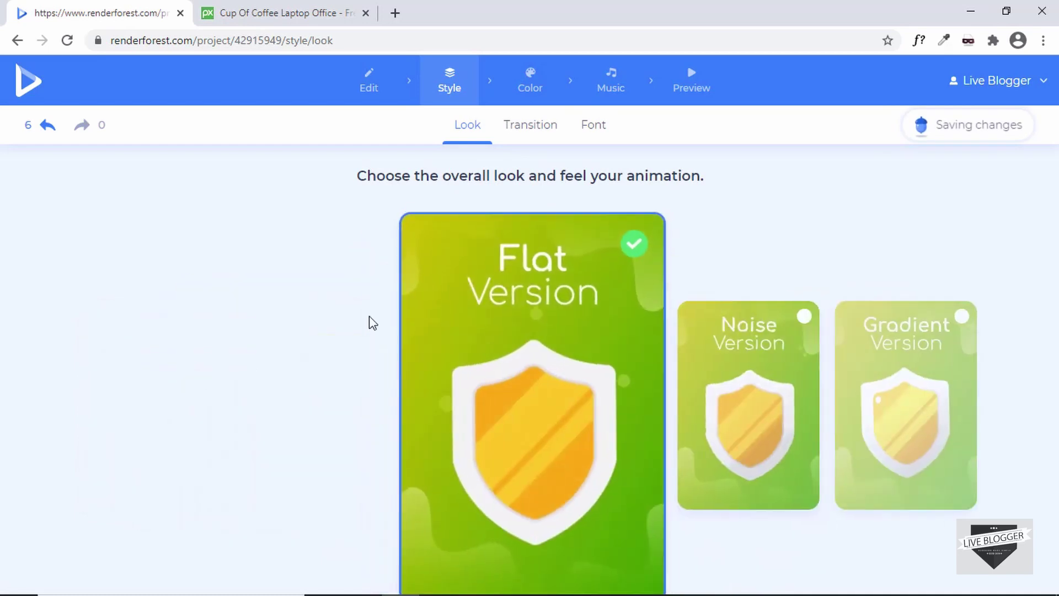
Try the alternative scene transitions, including Wavy and No Transition, and return to Random Transition
left_click(528, 132)
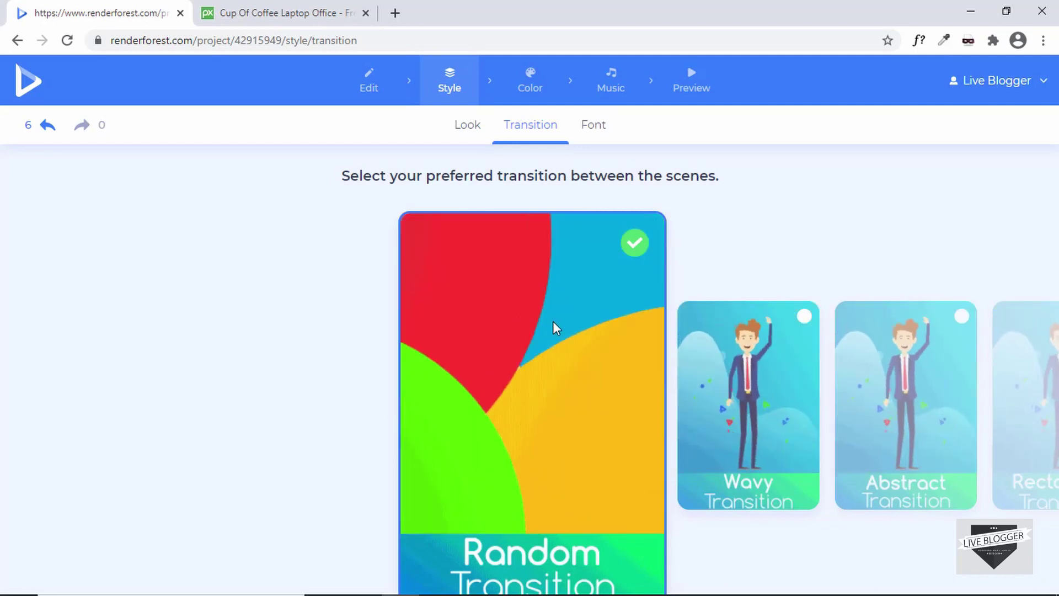
left_click(760, 373)
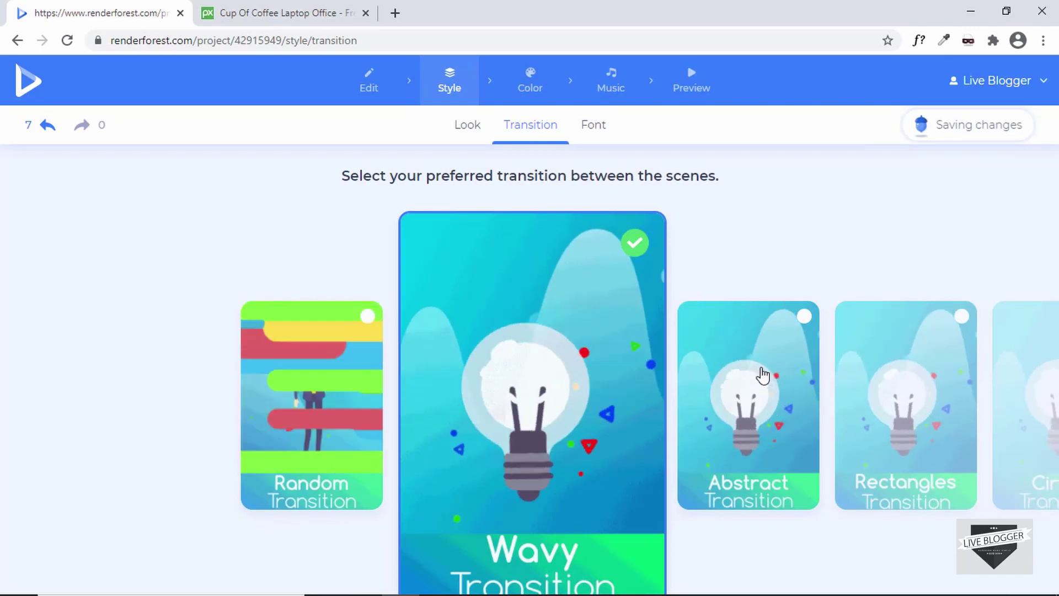
left_click(763, 375)
left_click(763, 375)
left_click(906, 386)
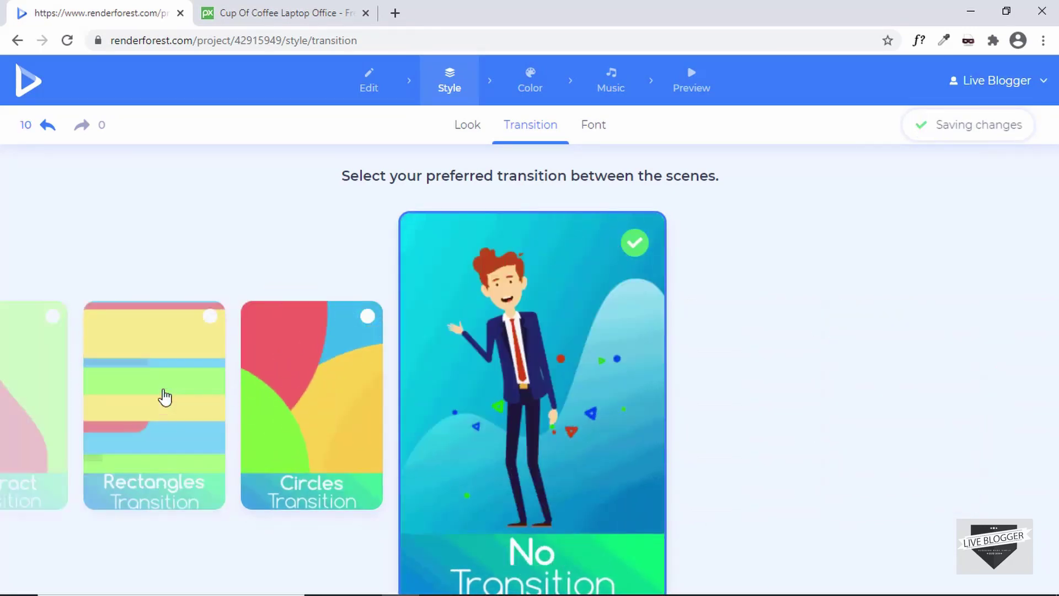
left_click(163, 395)
left_click(149, 404)
left_click(312, 402)
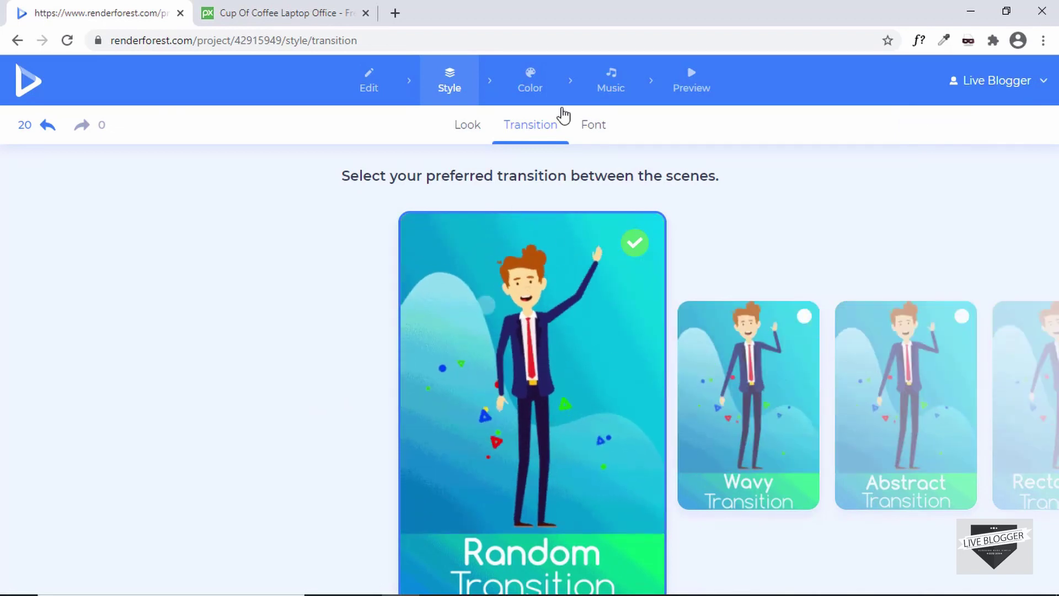
Look through the available fonts, the color presets and the custom color settings for the video
left_click(595, 131)
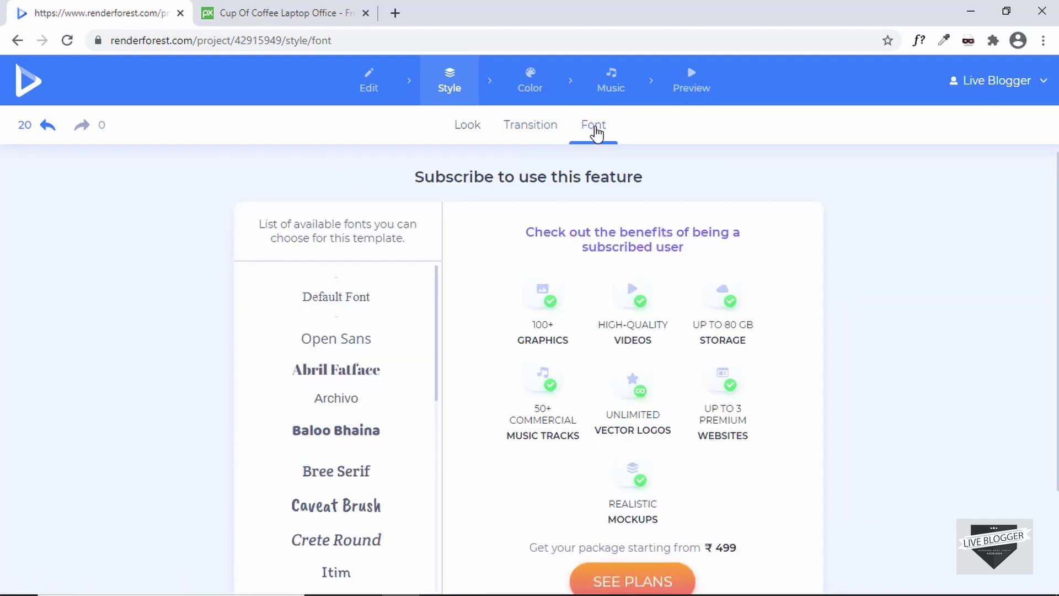
left_click(528, 71)
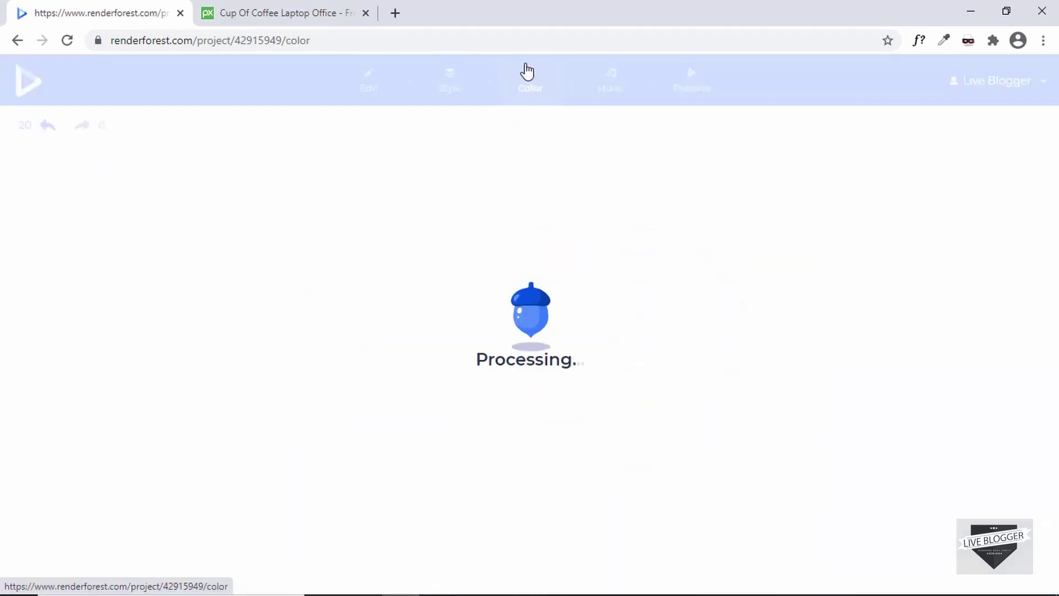
scroll(331, 254, "down", 5)
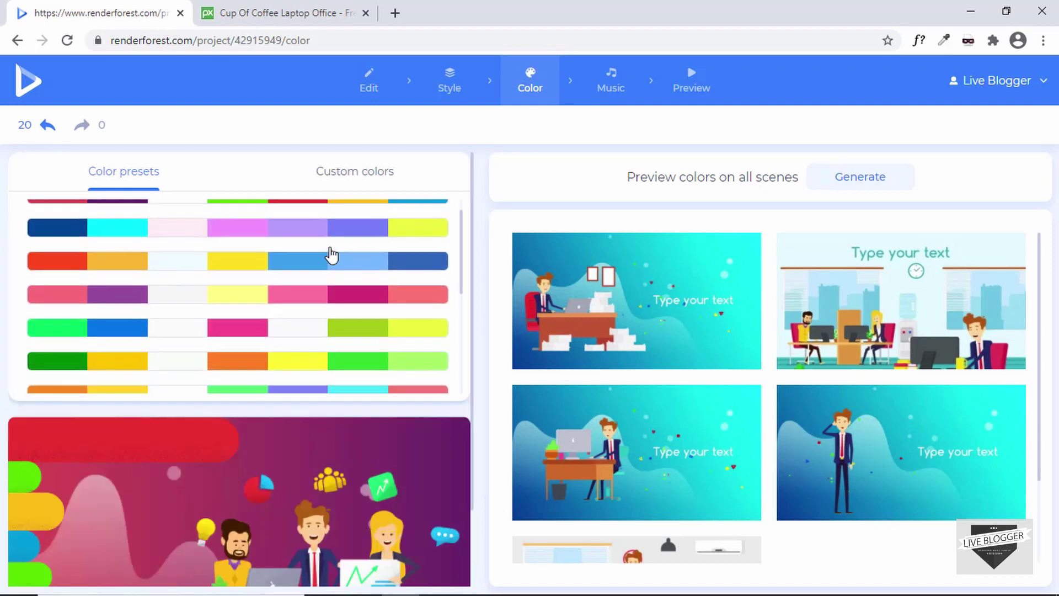
scroll(331, 255, "up", 3)
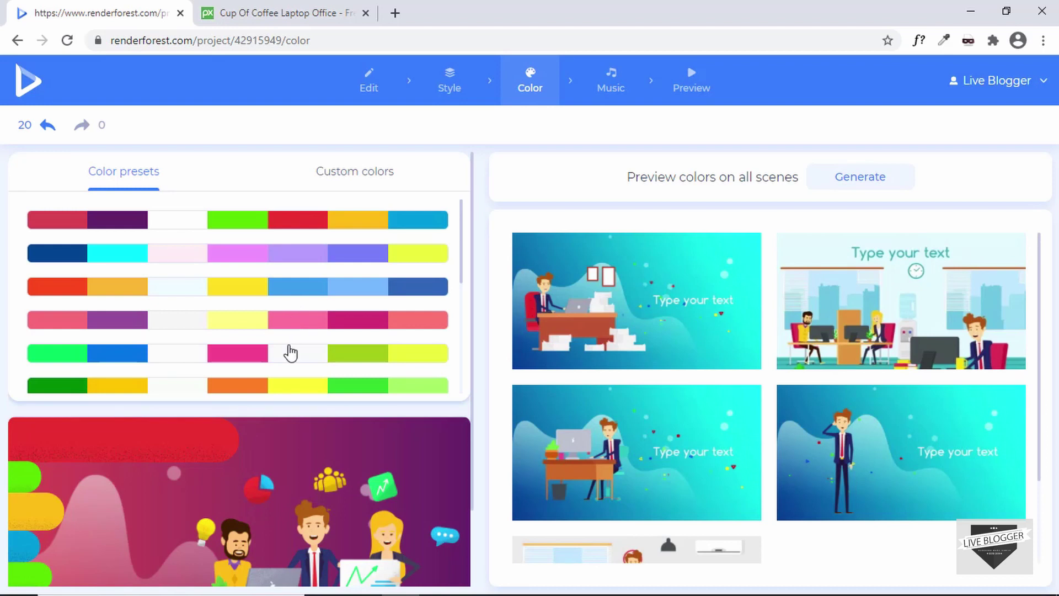
left_click(355, 171)
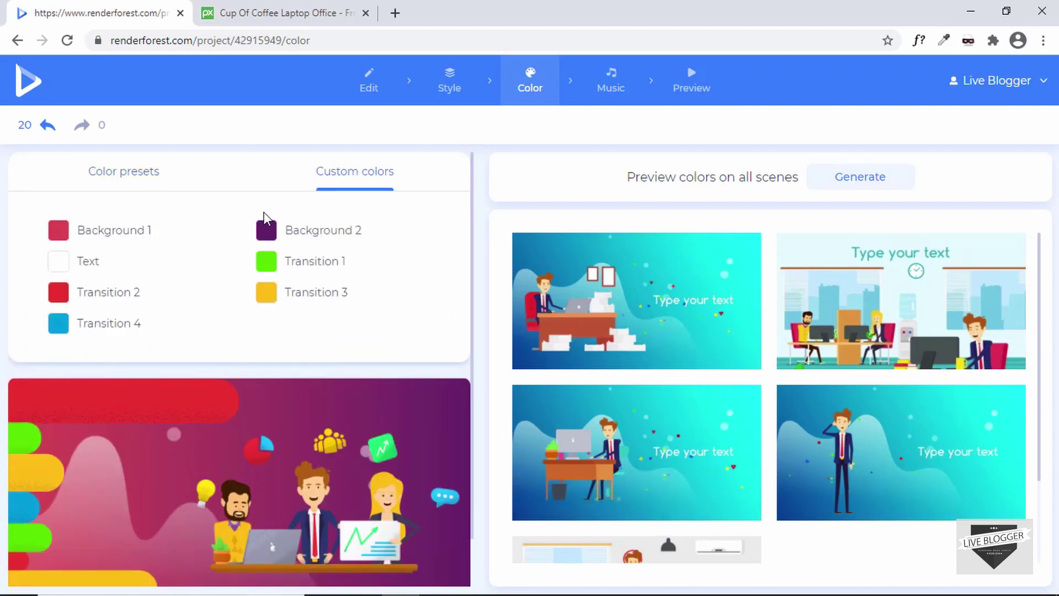
left_click(126, 187)
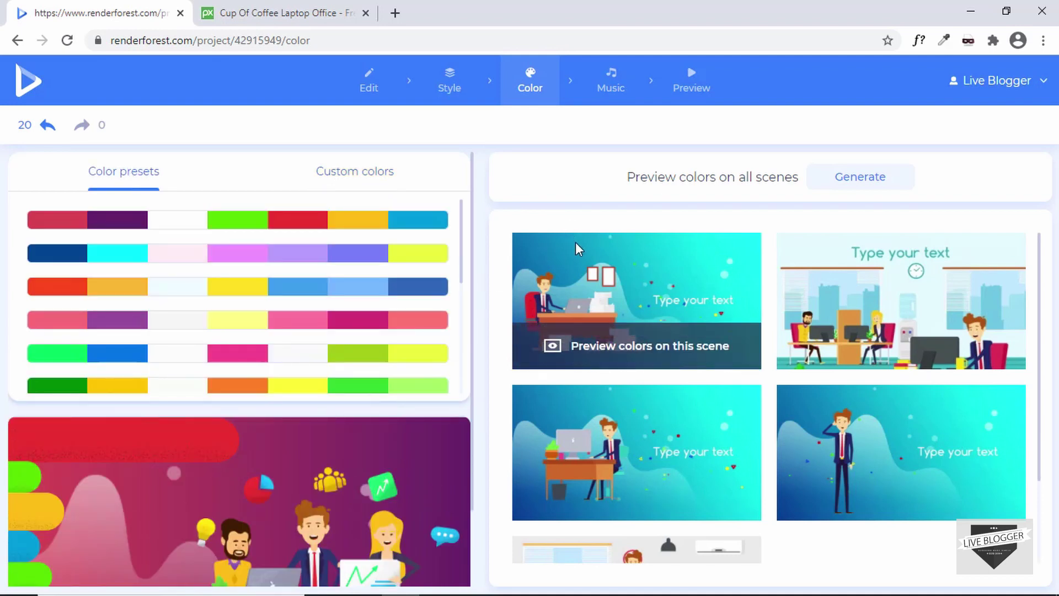
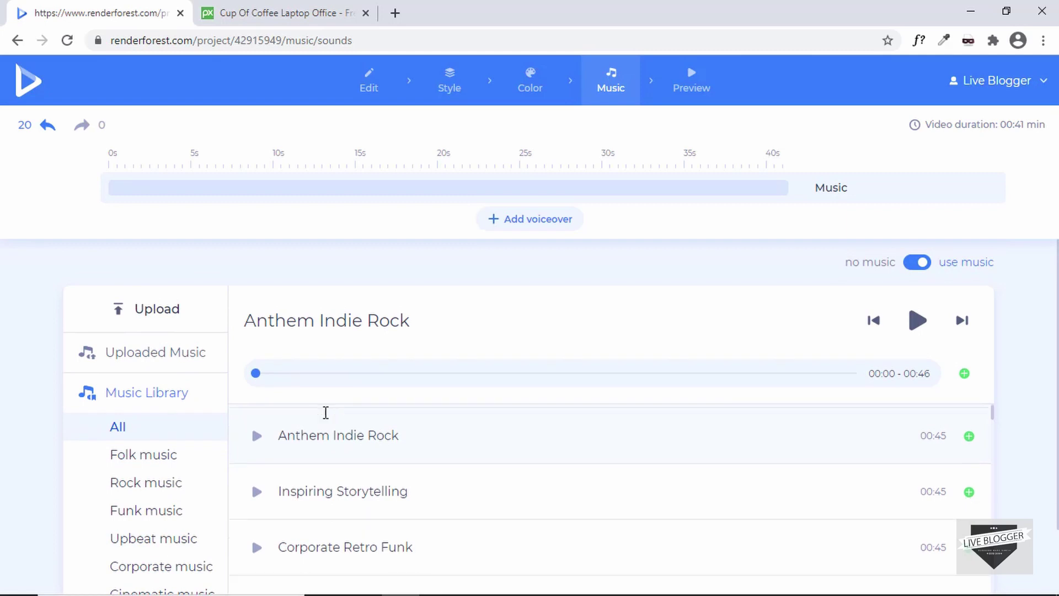
Audition tracks in the music library, add Inspiring Storytelling as the background music and play it briefly on the timeline
scroll(325, 416, "down", 2)
scroll(543, 392, "down", 2)
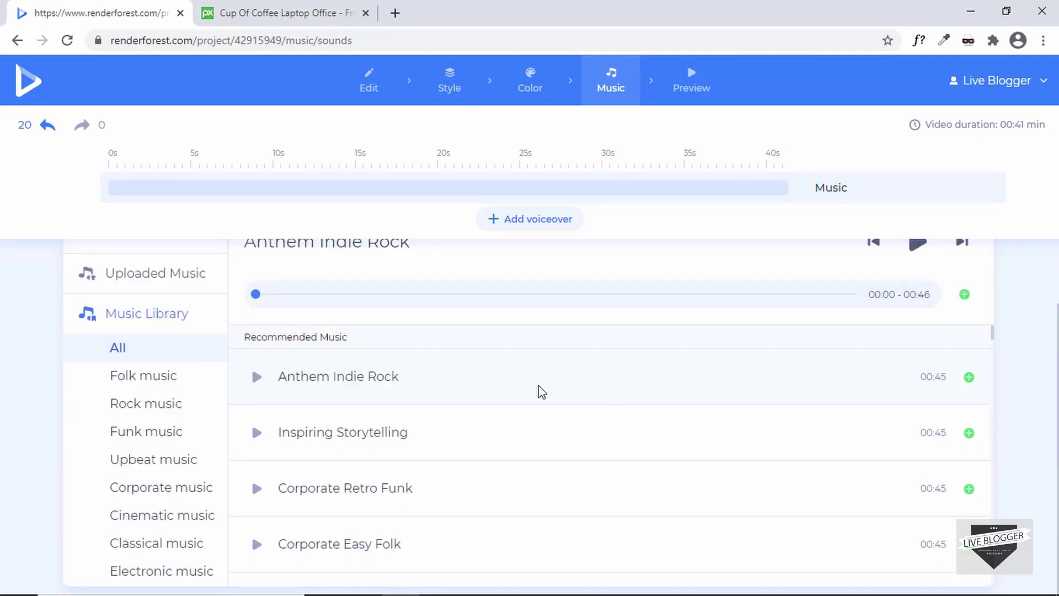
left_click(255, 380)
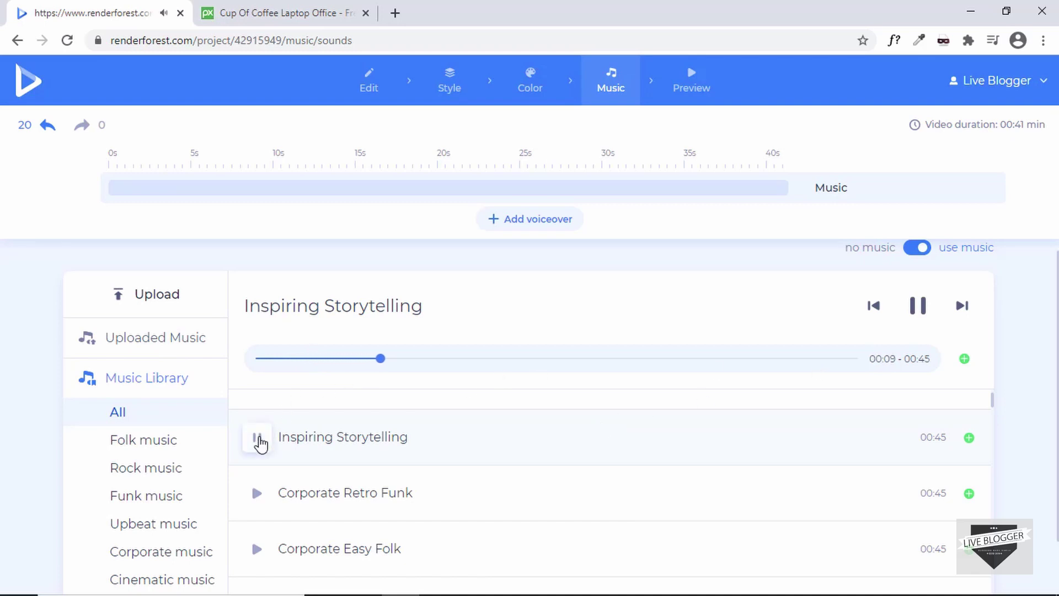
left_click(966, 360)
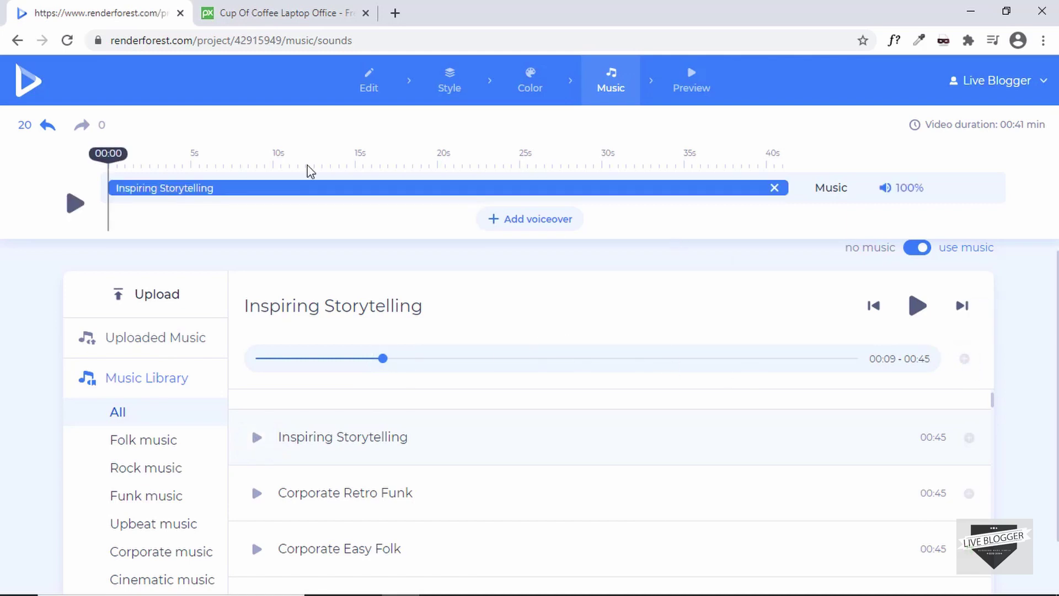
left_click(73, 204)
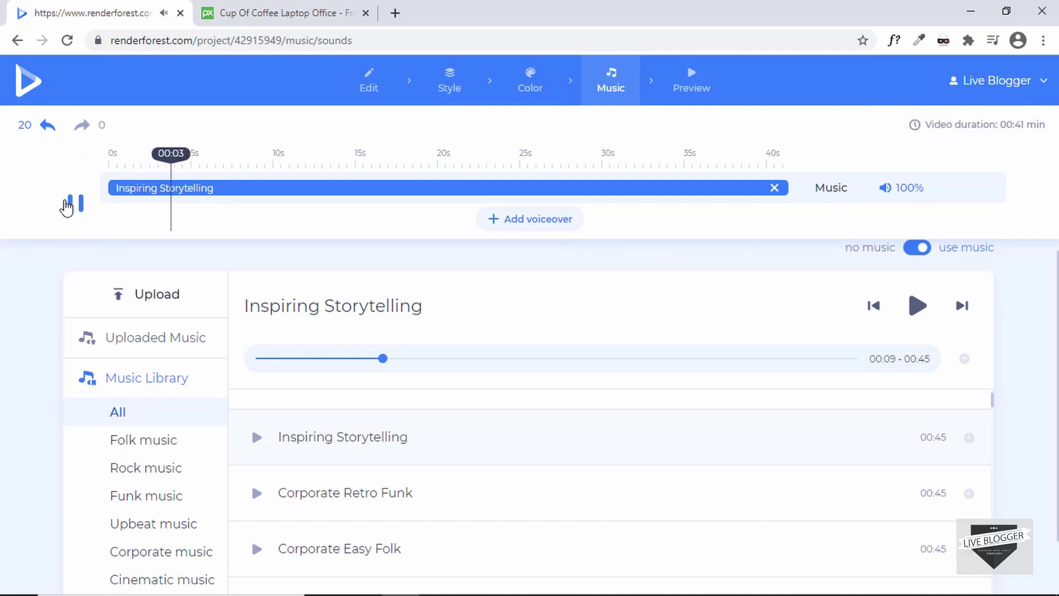
left_click(66, 208)
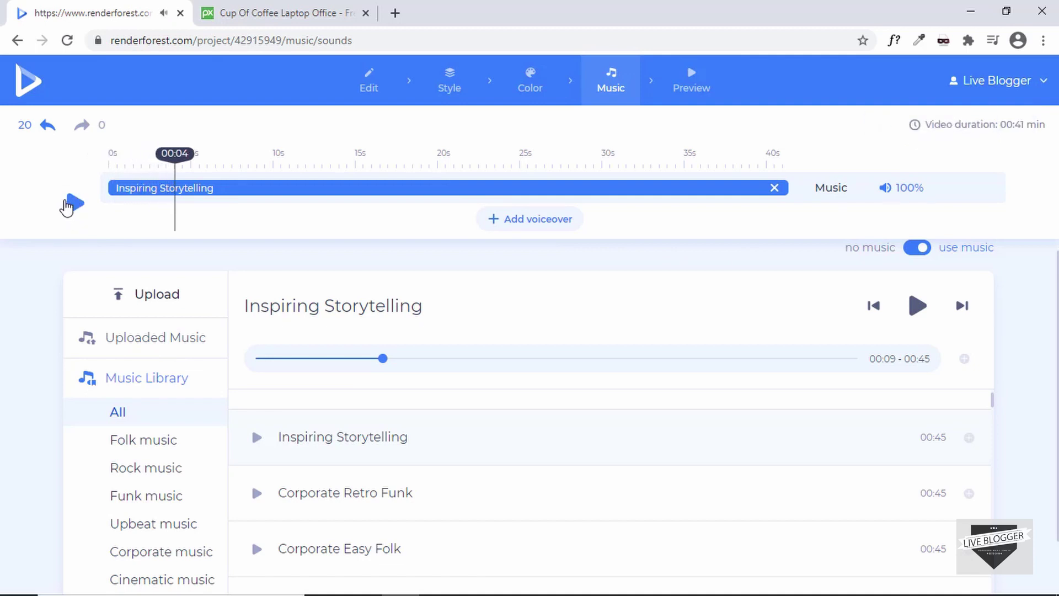
Export the video as a free low-quality preview and play the rendered result
left_click(699, 88)
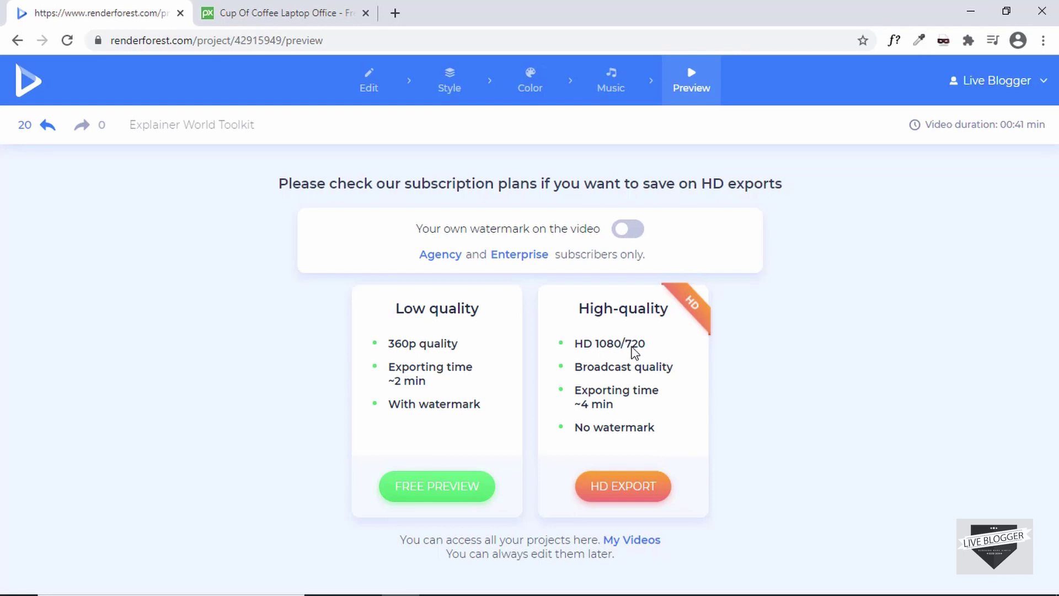
left_click(442, 488)
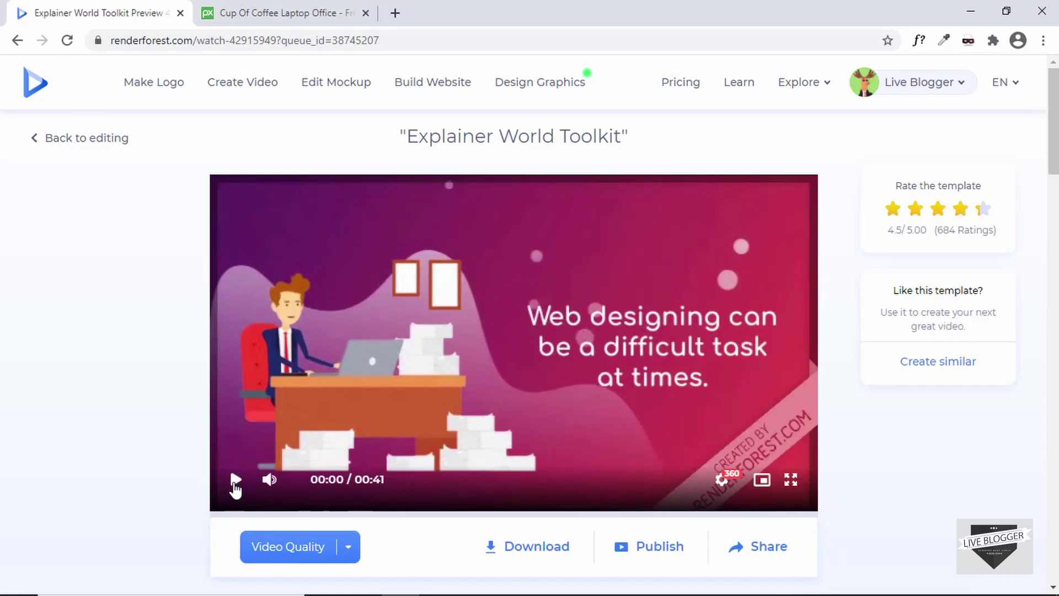
left_click(235, 480)
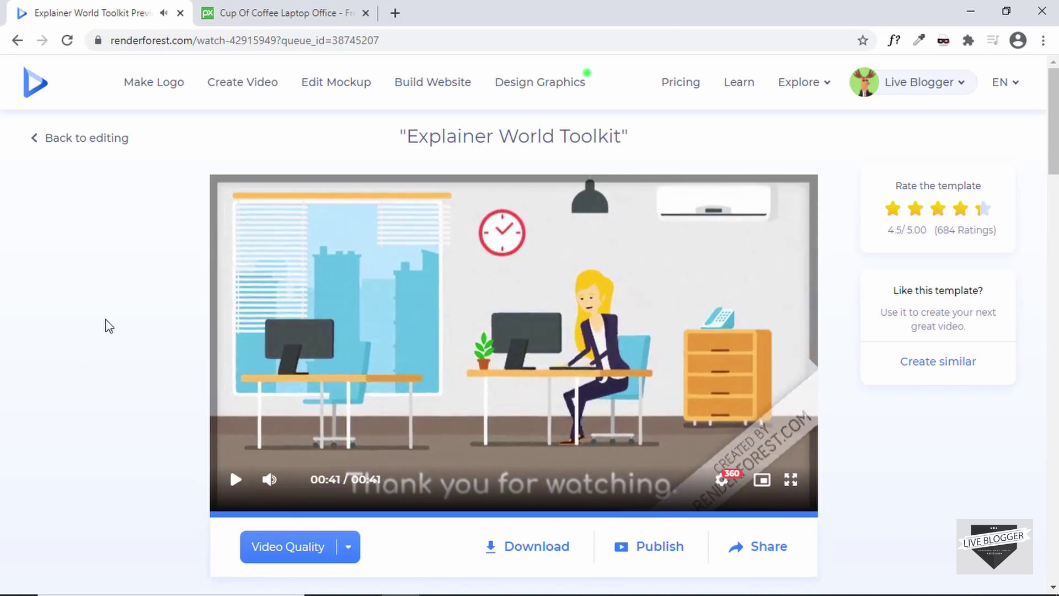
Download the rendered explainer video and watch output_free.mp4 full screen in VLC media player
scroll(149, 312, "down", 2)
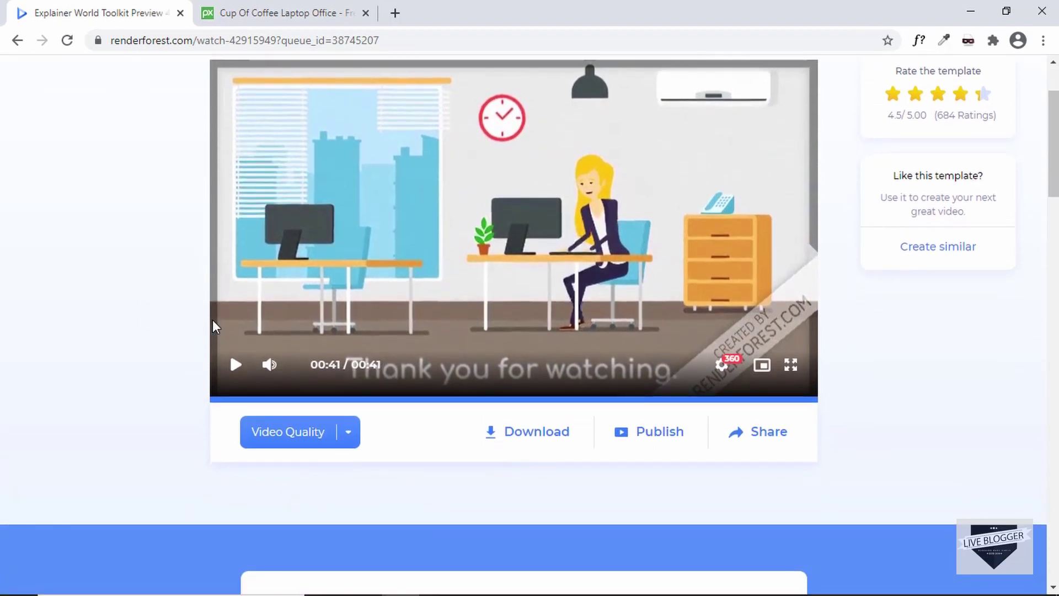
left_click(522, 436)
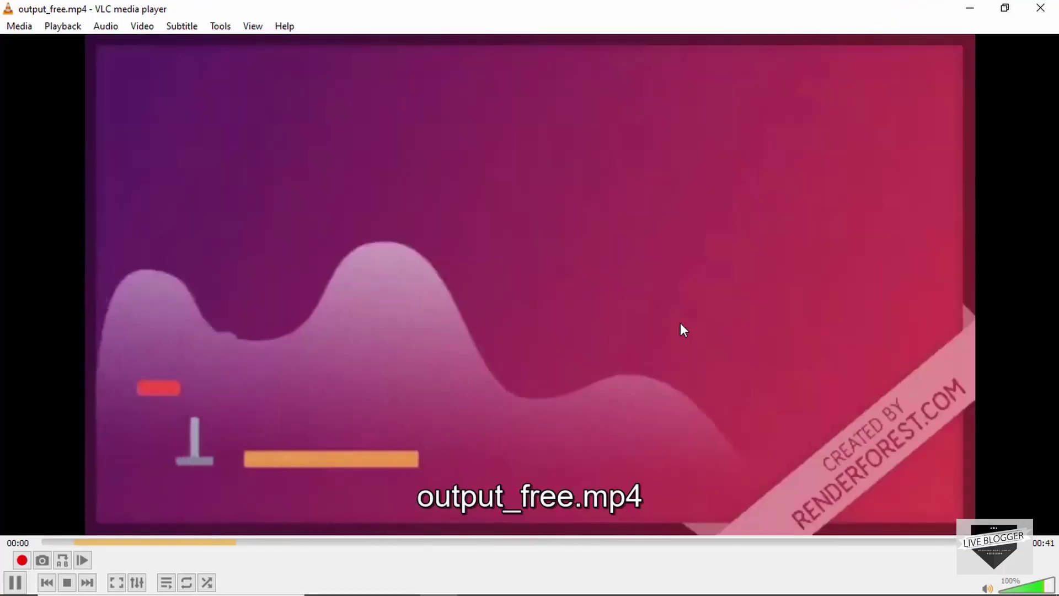
double_click(751, 325)
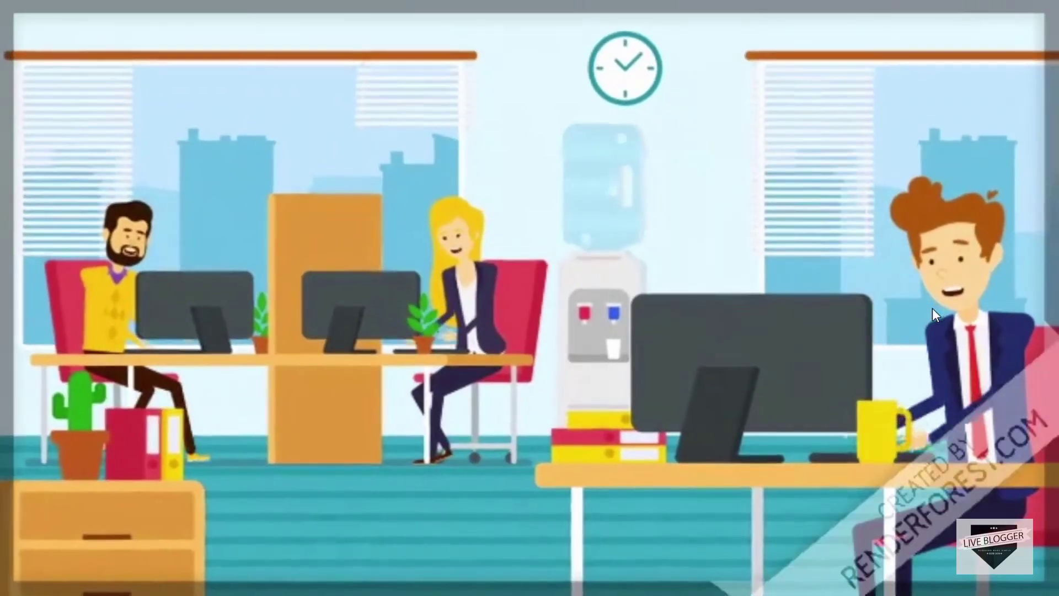
Exit full screen, close VLC media player and return to the Explainer World Toolkit page in the browser
double_click(916, 303)
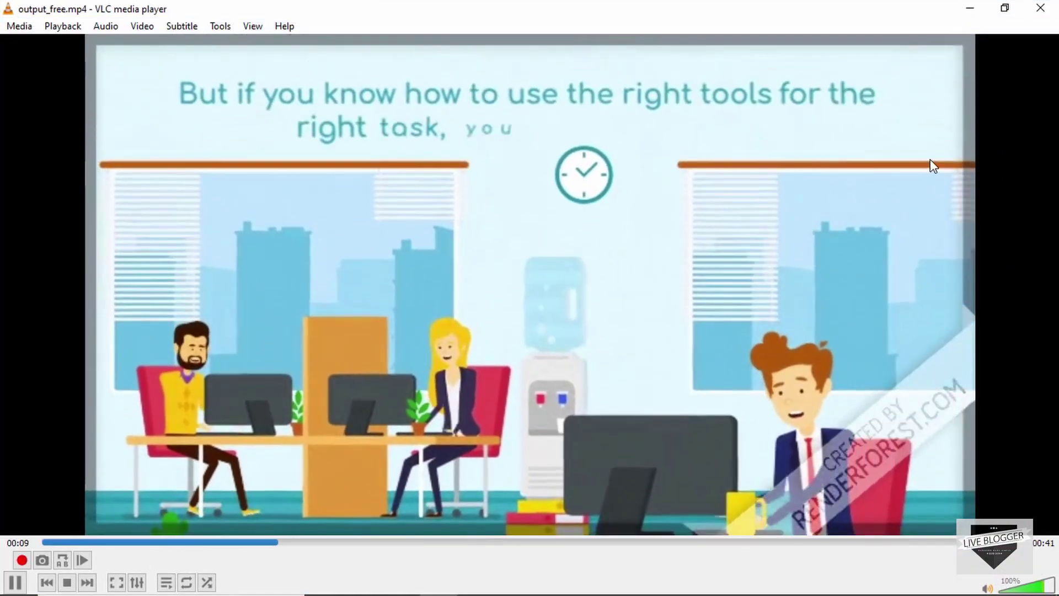
left_click(1038, 9)
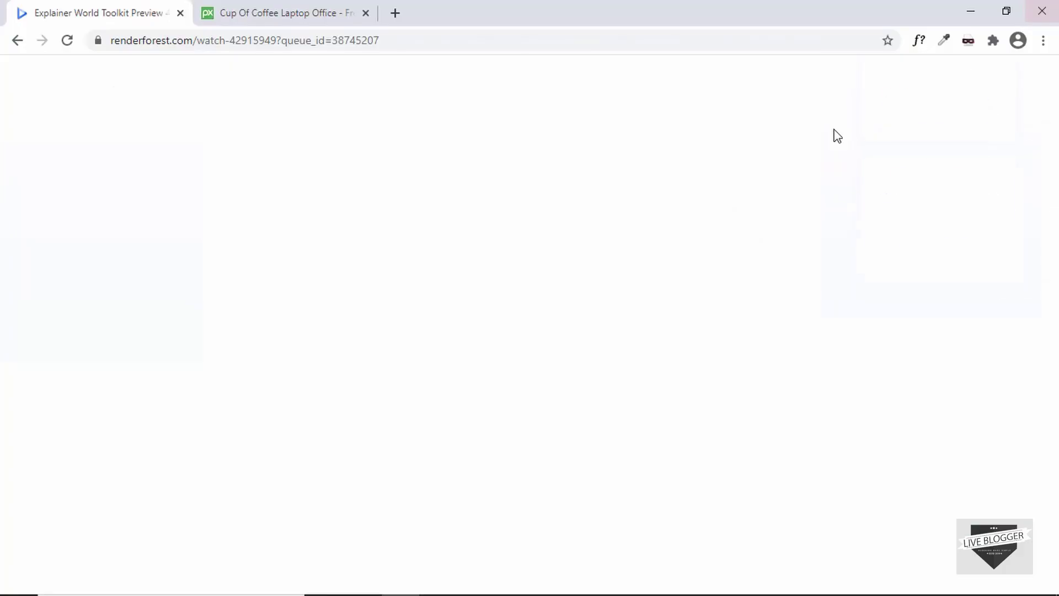
scroll(395, 253, "up", 1)
scroll(395, 253, "up", 2)
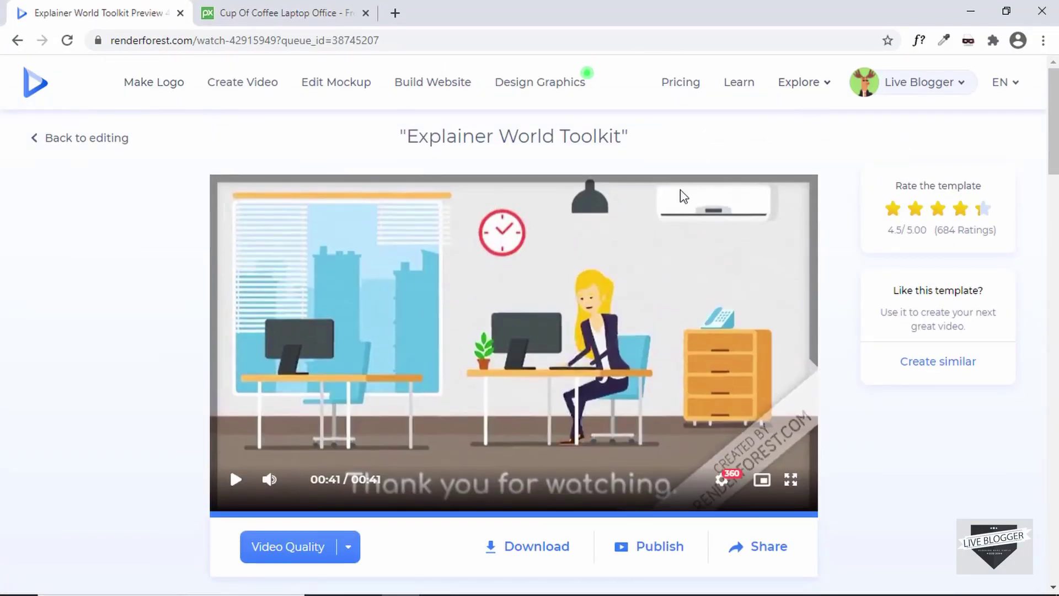
Open the Renderforest logo maker and start a logo for the brand name Live Blogger
left_click(156, 87)
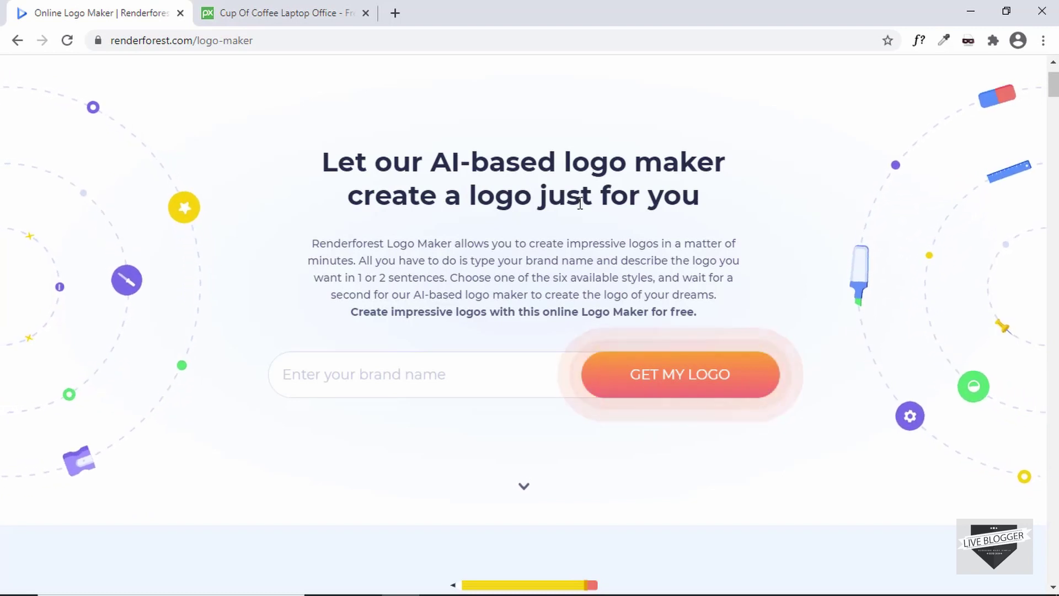
left_click(433, 373)
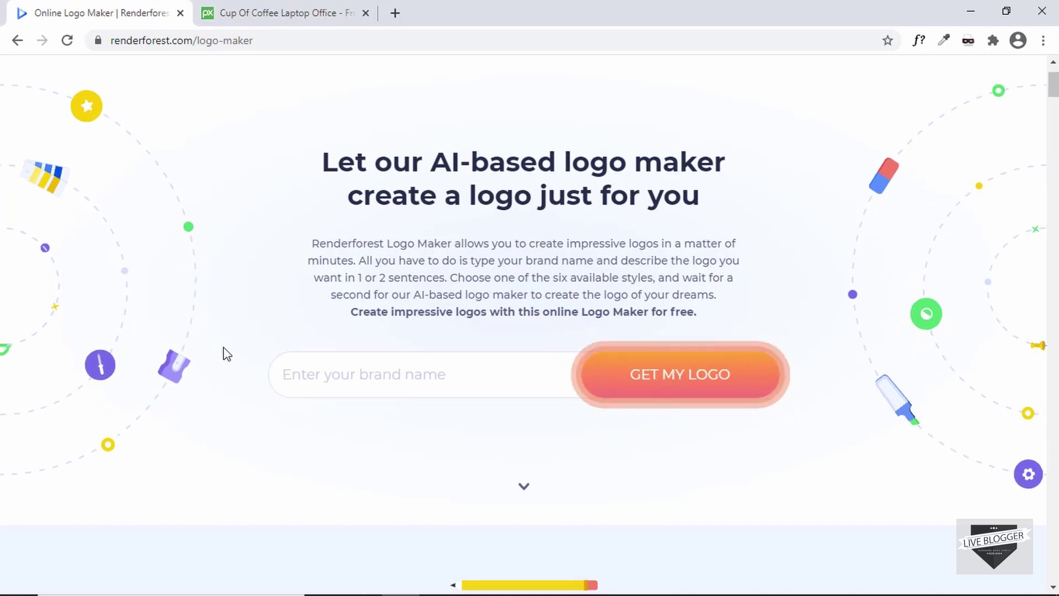
type("Live Blogger")
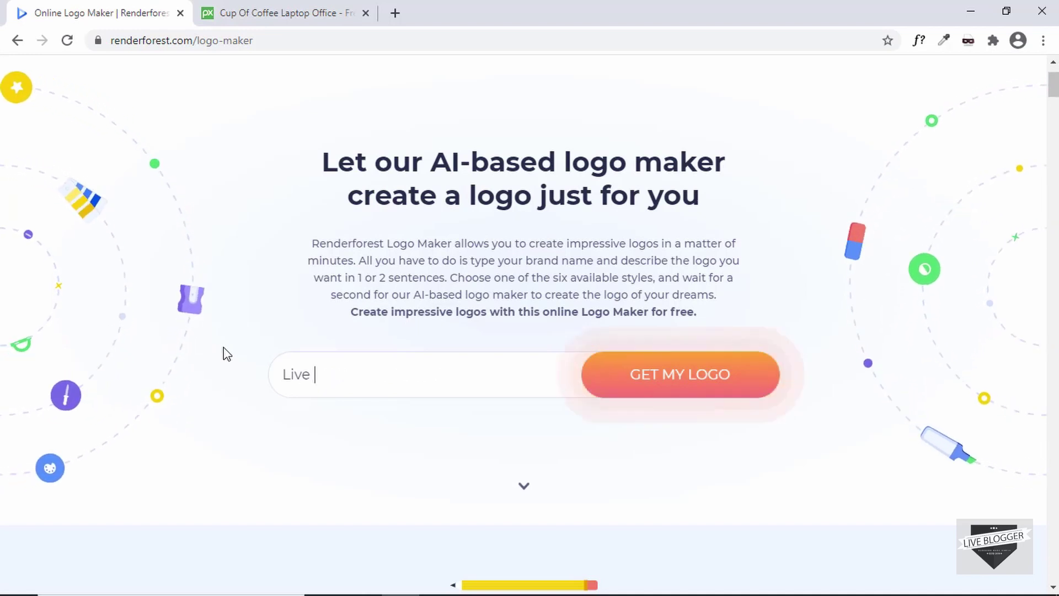
left_click(704, 392)
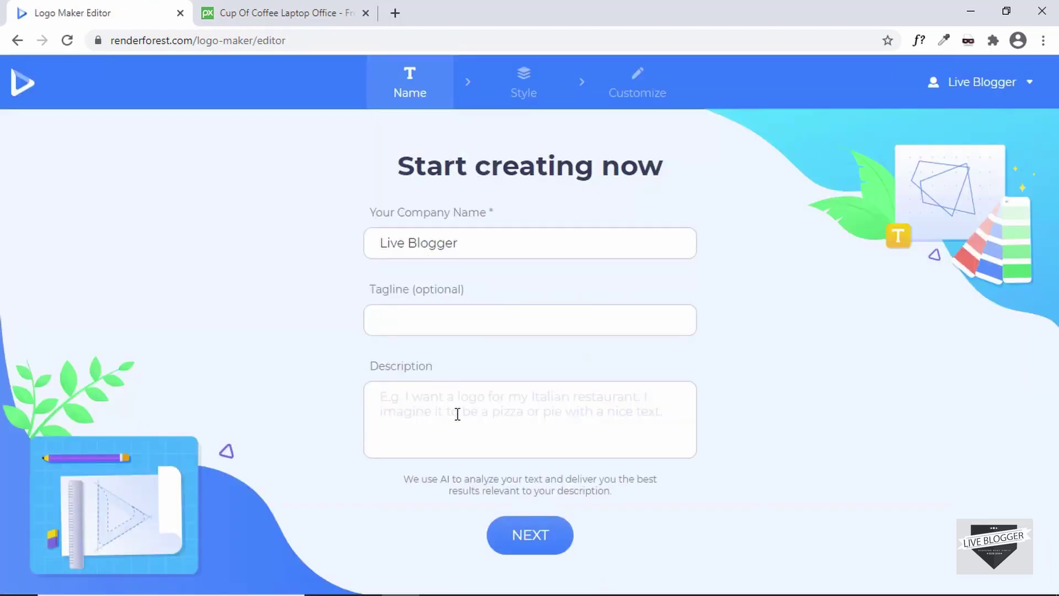
Describe the logo as "I want a logo for my educational YouTube channel. I teach how to design websites" and continue to the styles
left_click(457, 414)
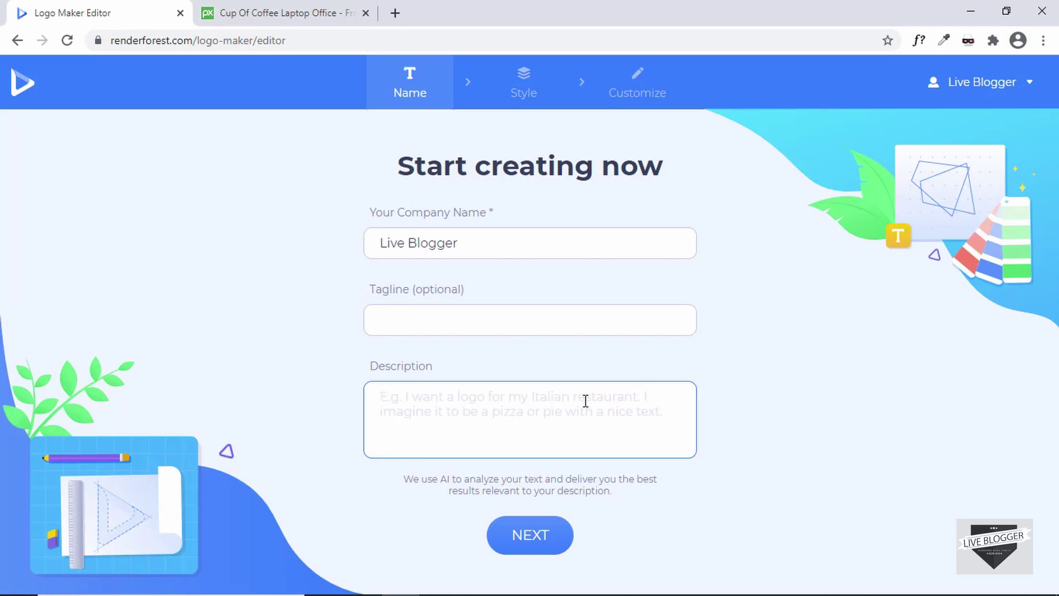
type("I")
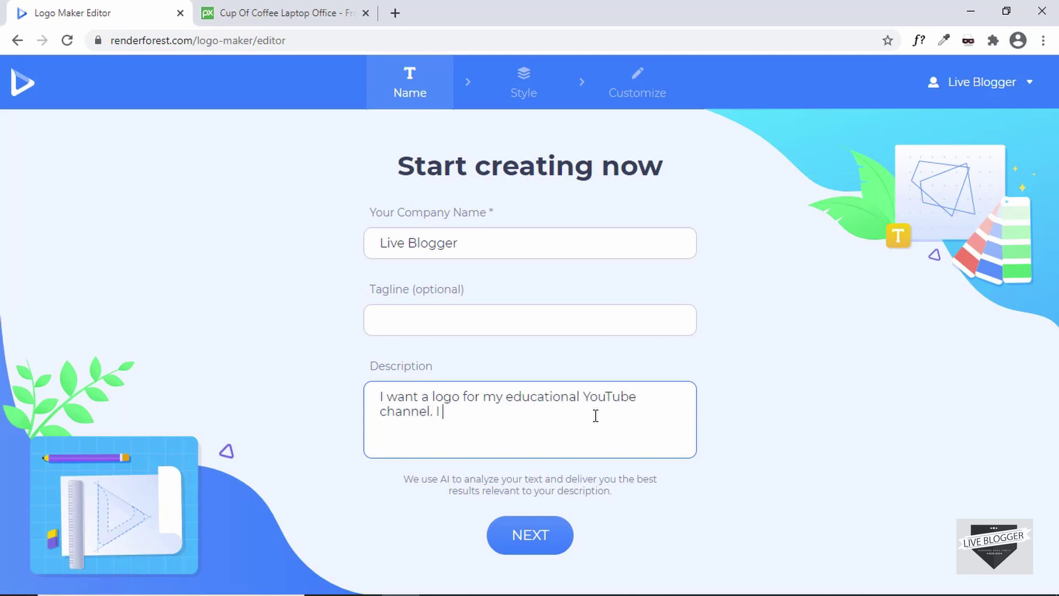
type("teach how to design websites")
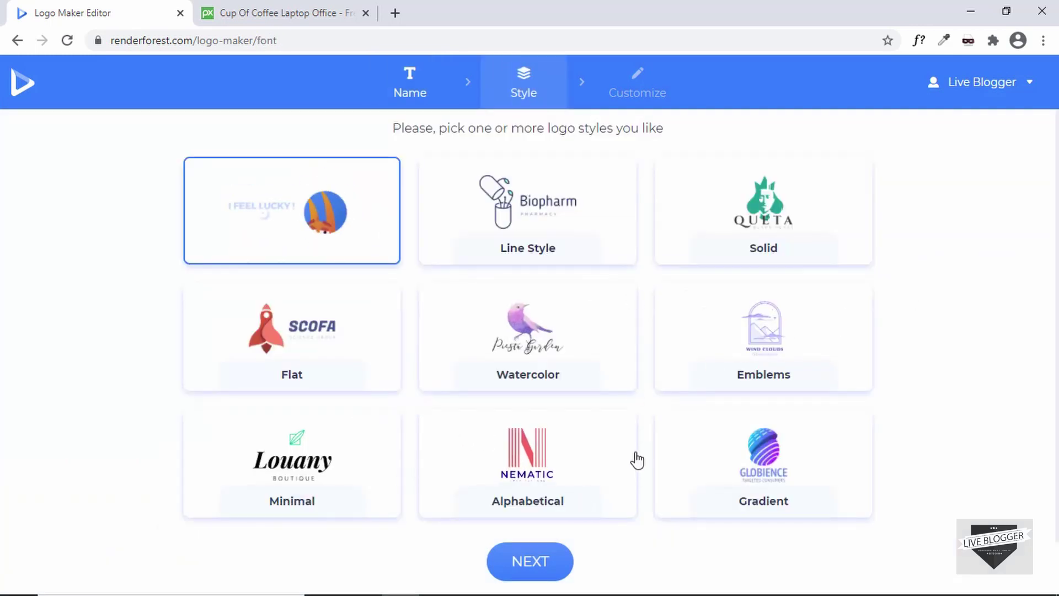
Choose the Alphabetical style, browse the generated logos and open the grey L design with LIVE BLOGGER beneath it for editing
left_click(567, 463)
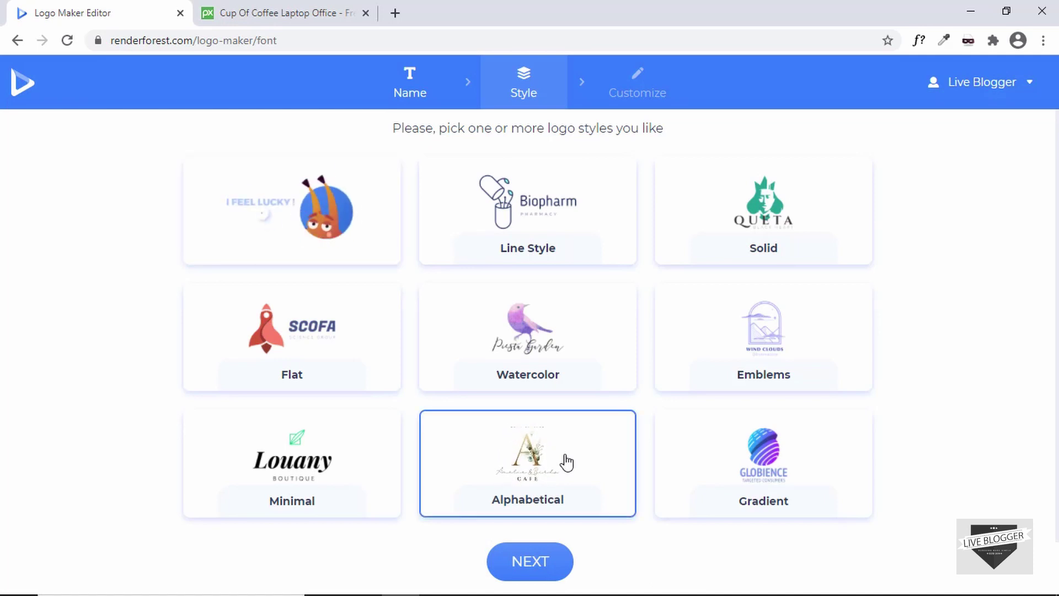
left_click(532, 560)
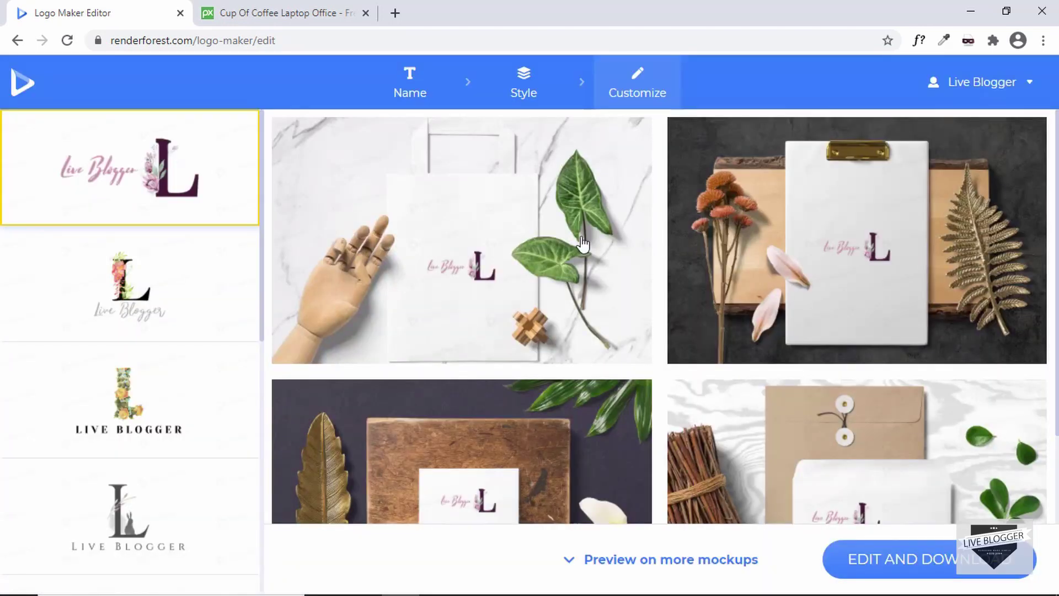
scroll(162, 304, "down", 10)
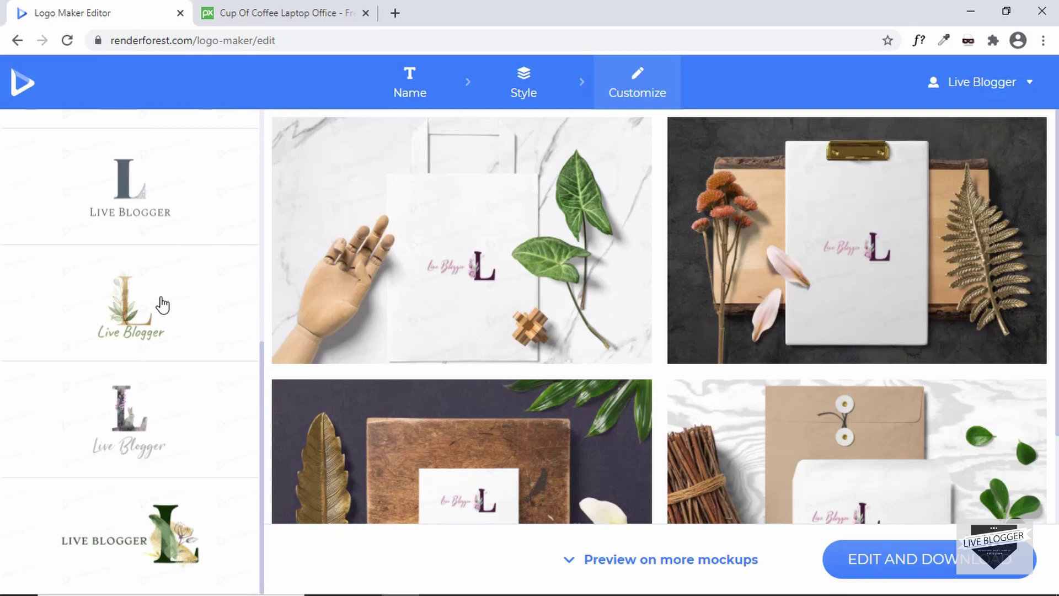
left_click(127, 324)
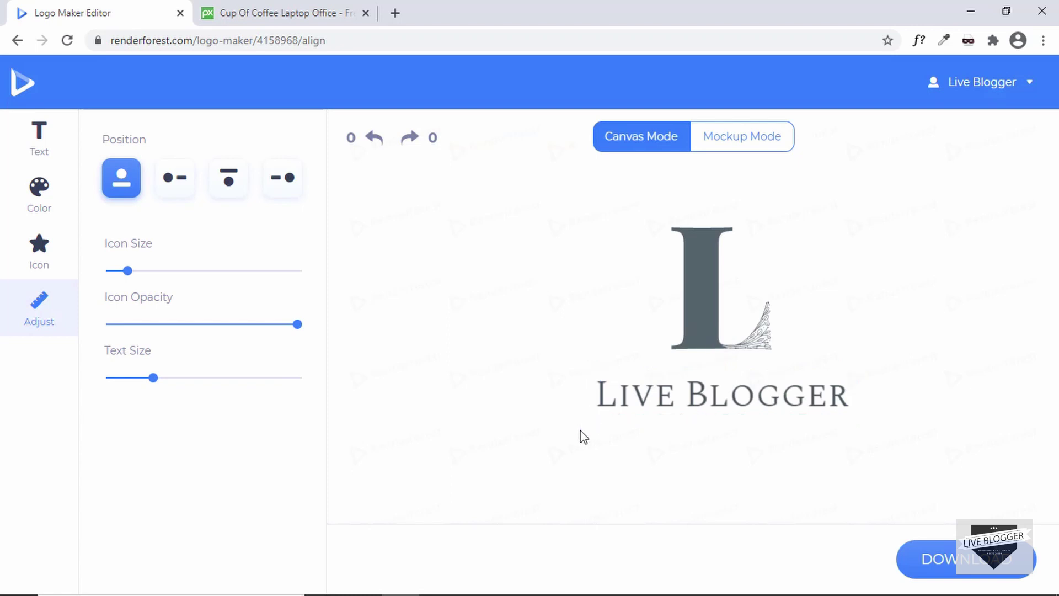
Try enlarging the LIVE BLOGGER text on the logo canvas, and undo the resize
left_click_drag(594, 416, 541, 470)
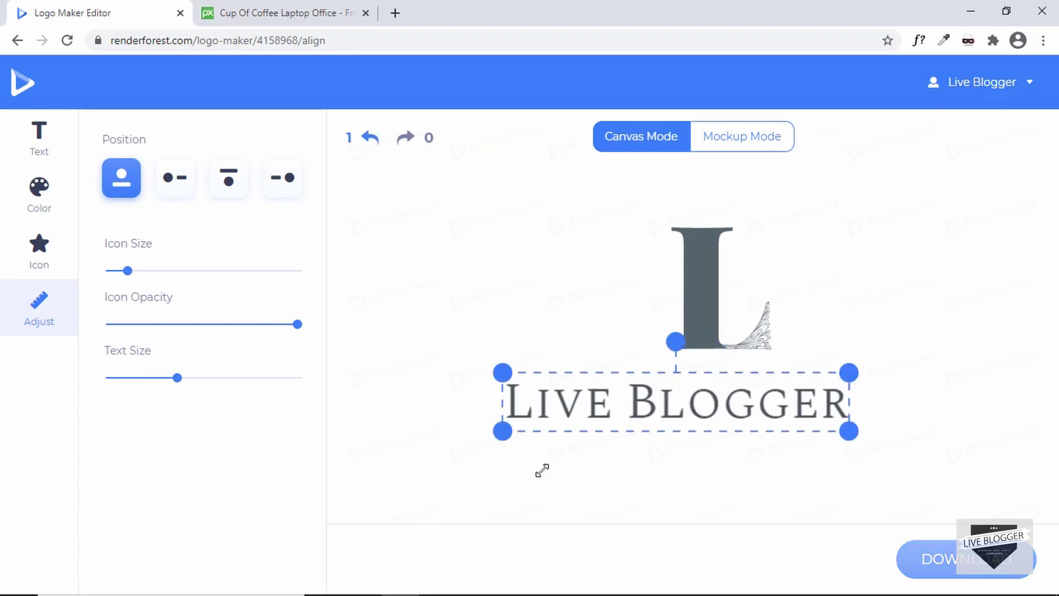
left_click(366, 139)
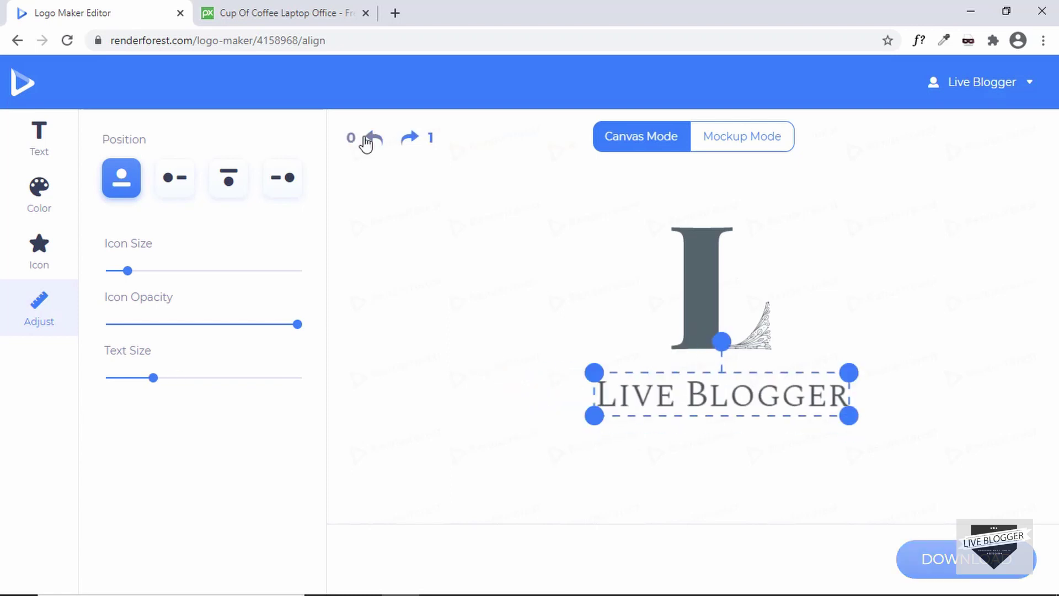
Look through the logo's text, color, icon and adjustment settings, and deselect the text on the canvas
left_click(38, 145)
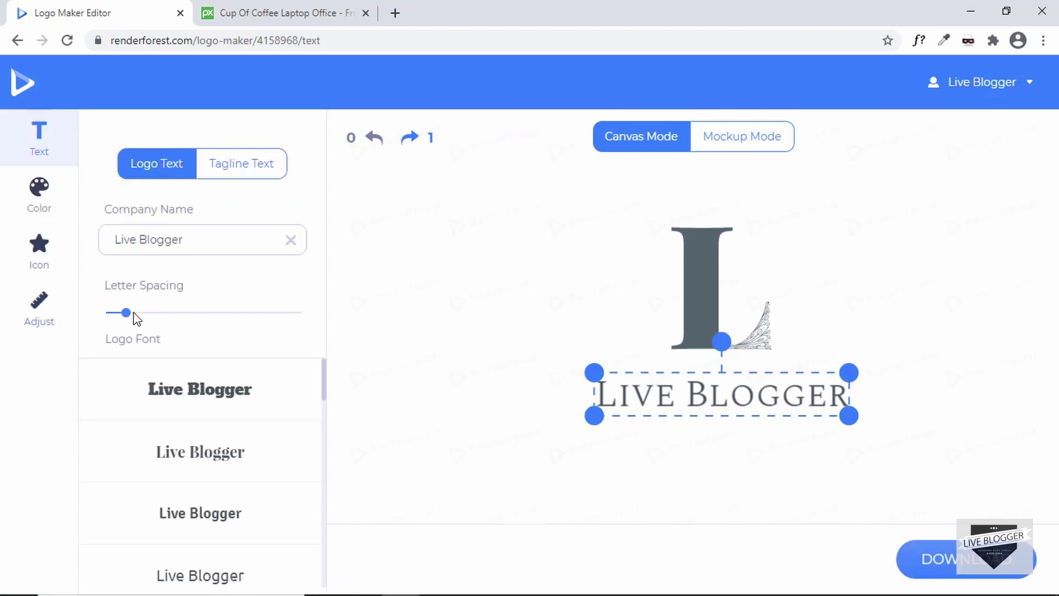
left_click(46, 207)
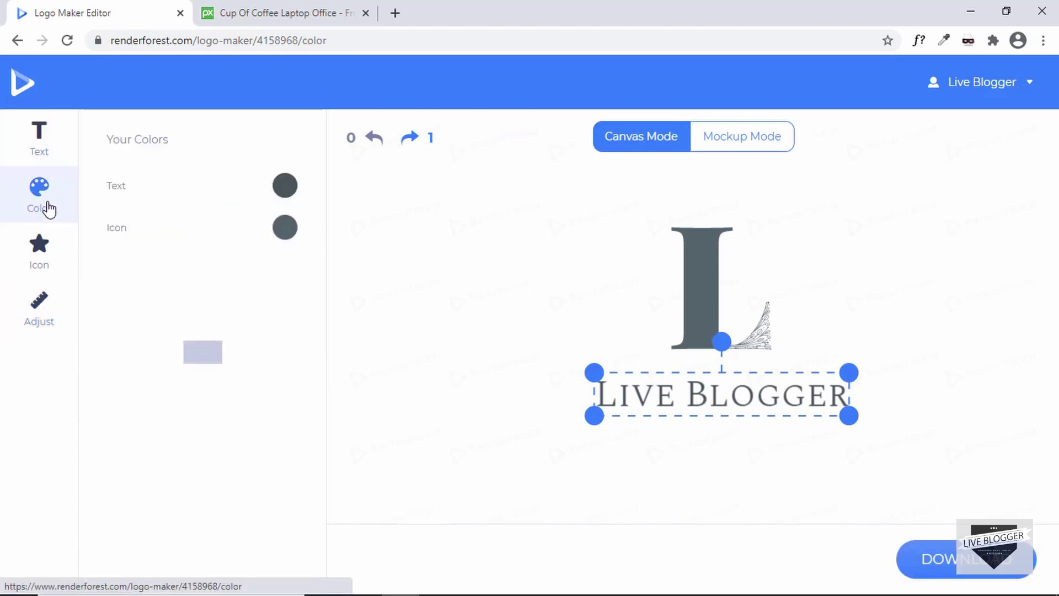
left_click(40, 267)
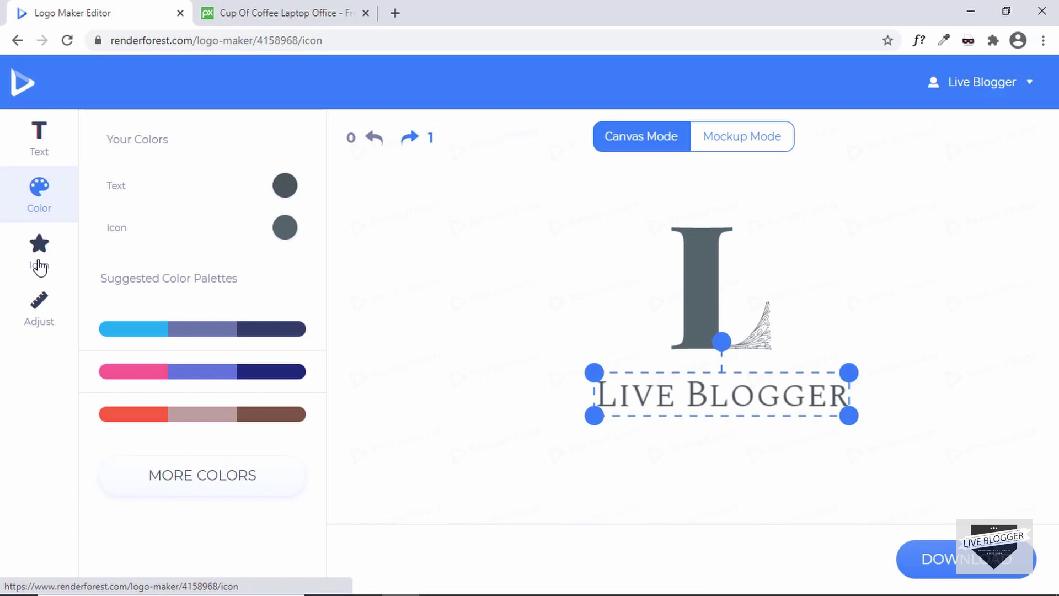
left_click(46, 312)
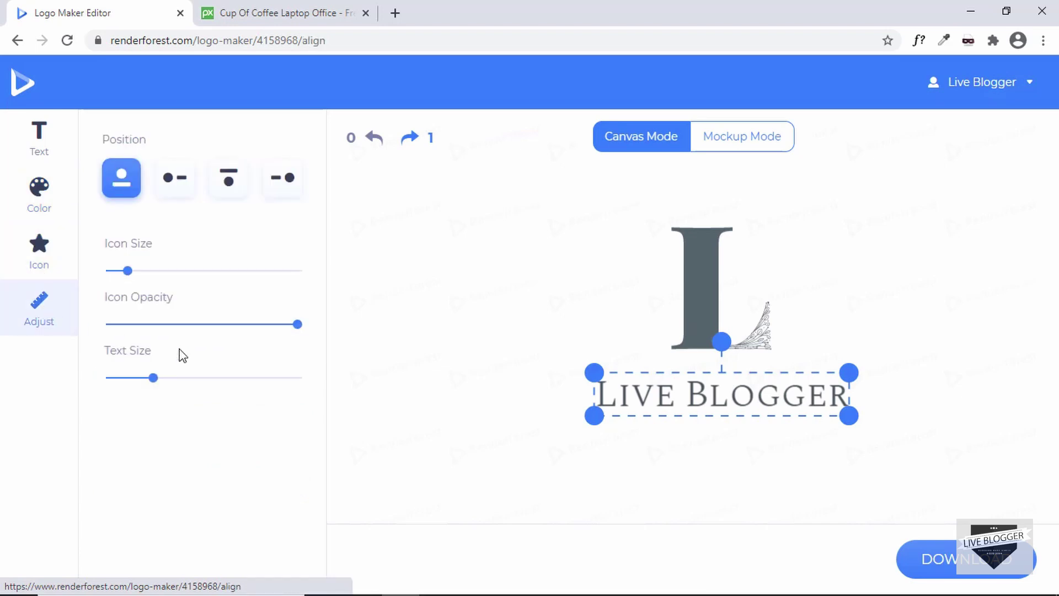
left_click(884, 296)
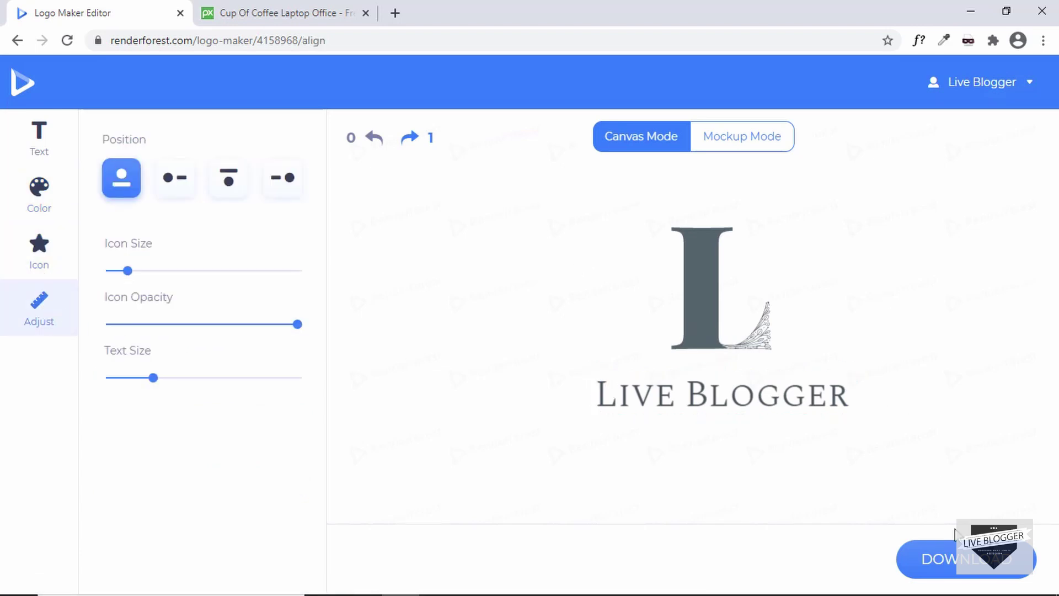
Download the logo as a free low-quality PNG, view the file in Photos and close it
left_click(957, 563)
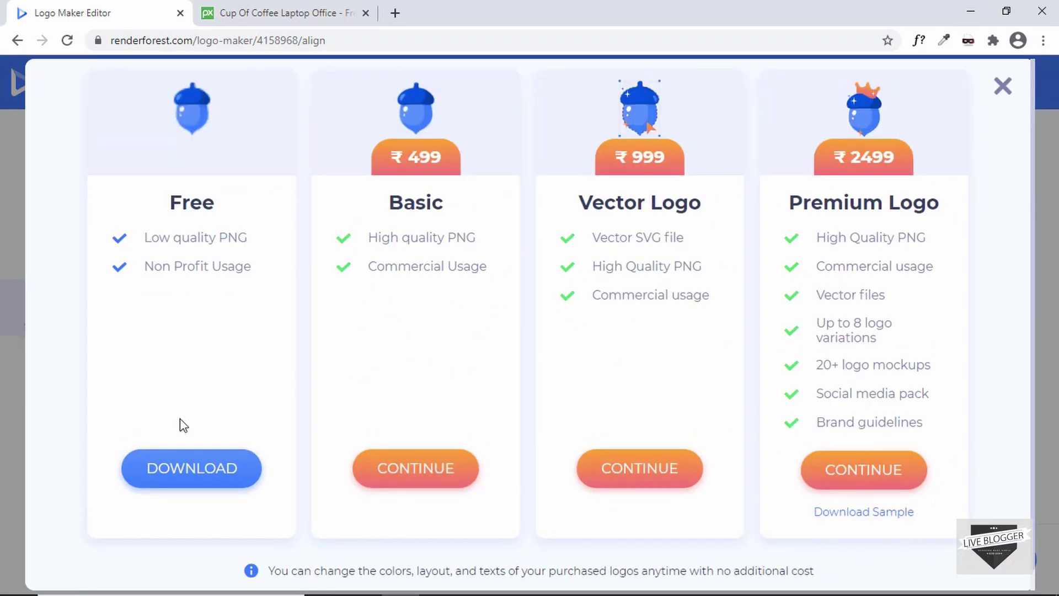
left_click(190, 484)
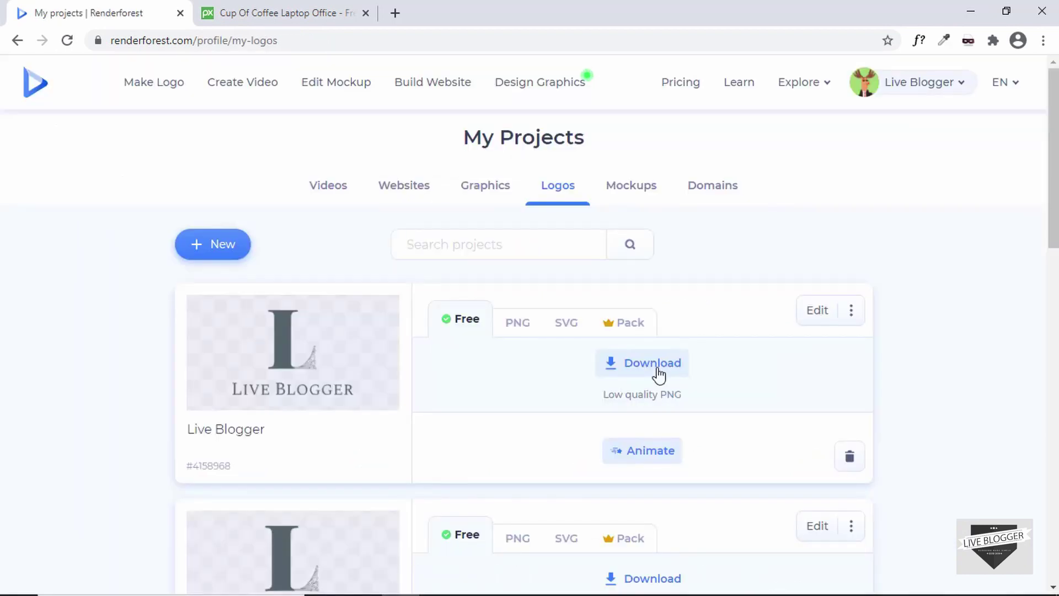
left_click(653, 363)
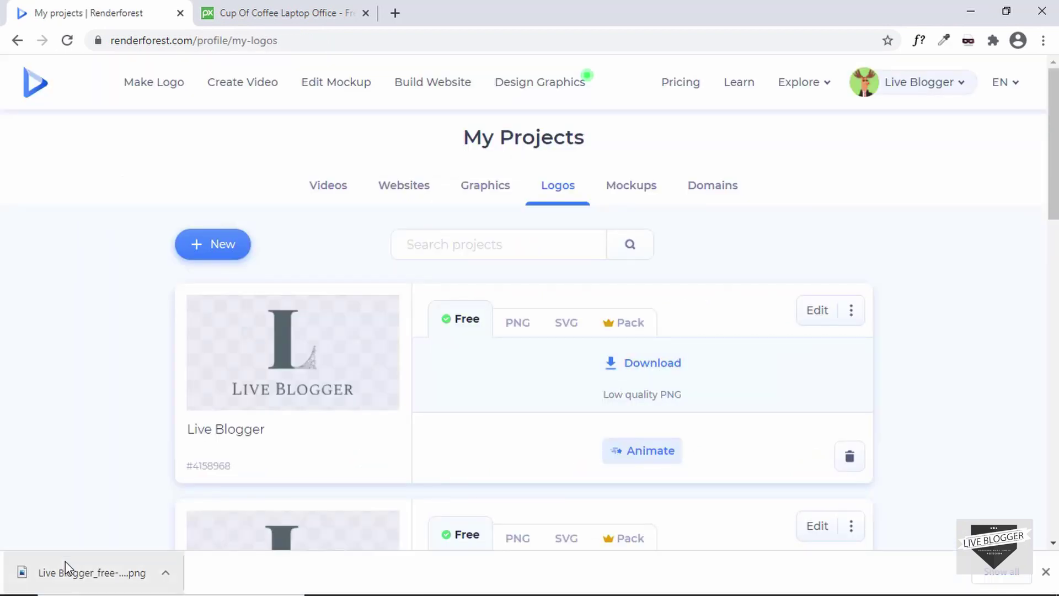
left_click(65, 563)
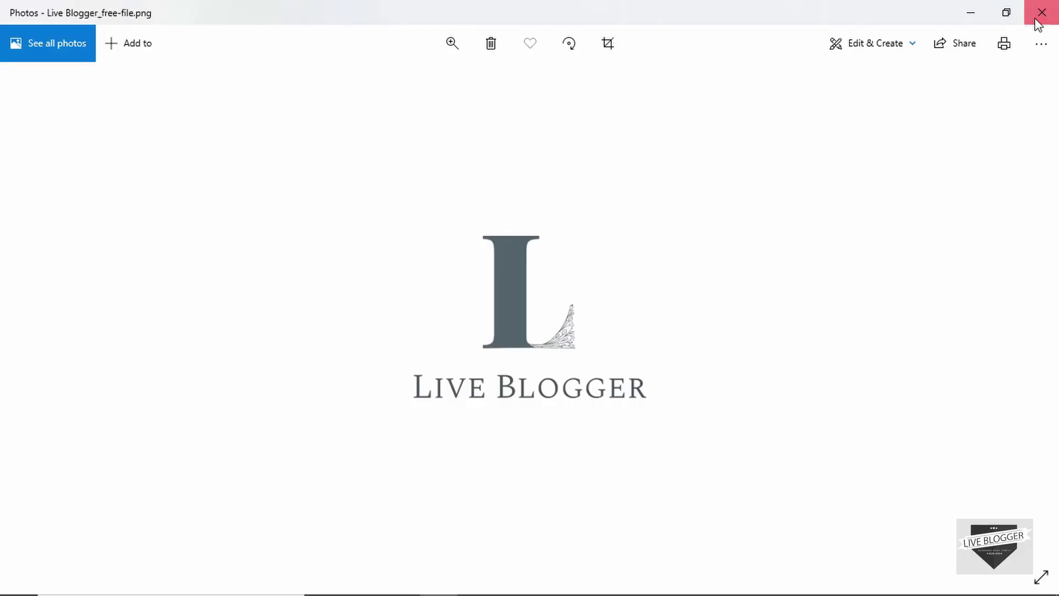
left_click(1039, 17)
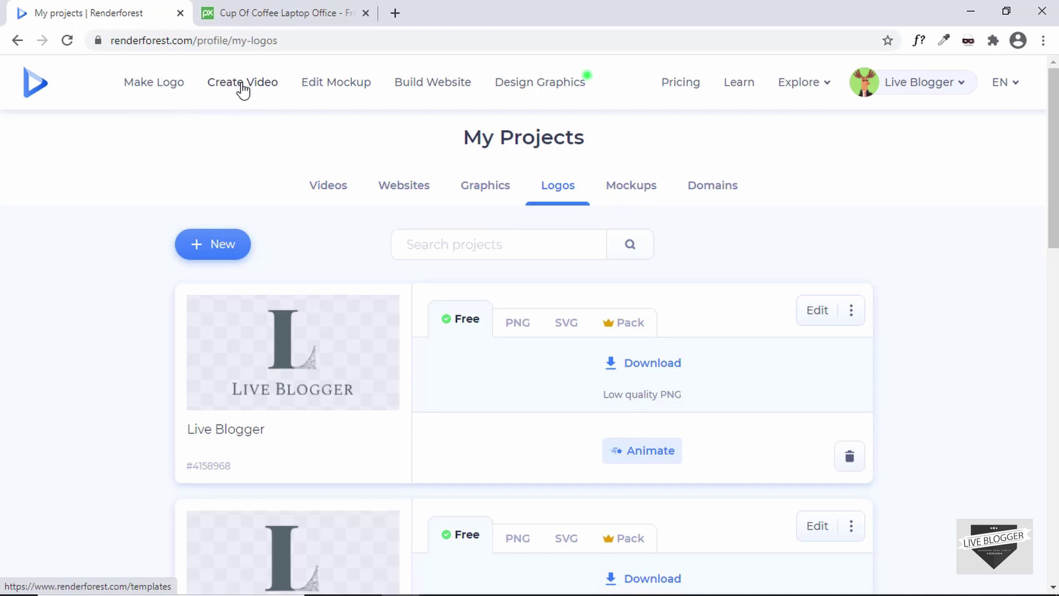
Browse the YouTube Intros templates and preview Blazing Cube Logo, Pixelating Logo Reveal, 3D Texture Switch Logo and Spinning Stripes Logo Reveal
mouse_move(406, 144)
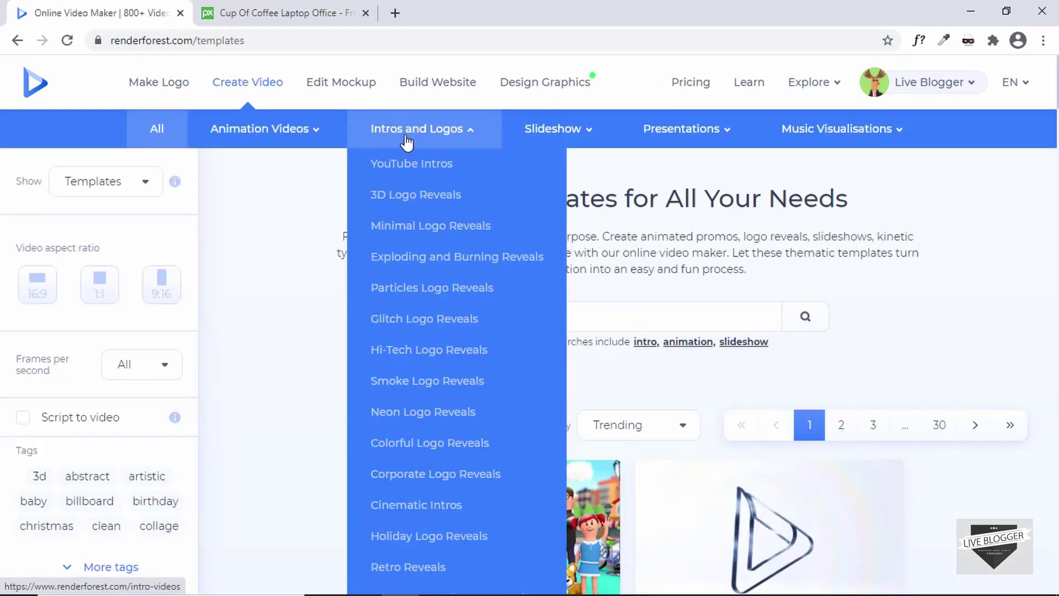
left_click(463, 173)
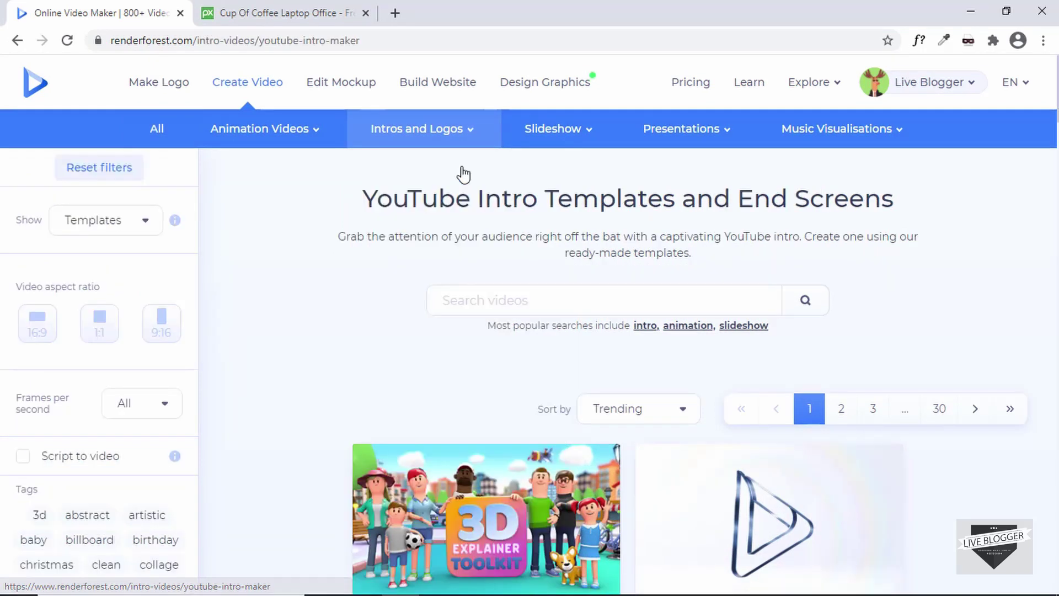
scroll(541, 367, "down", 14)
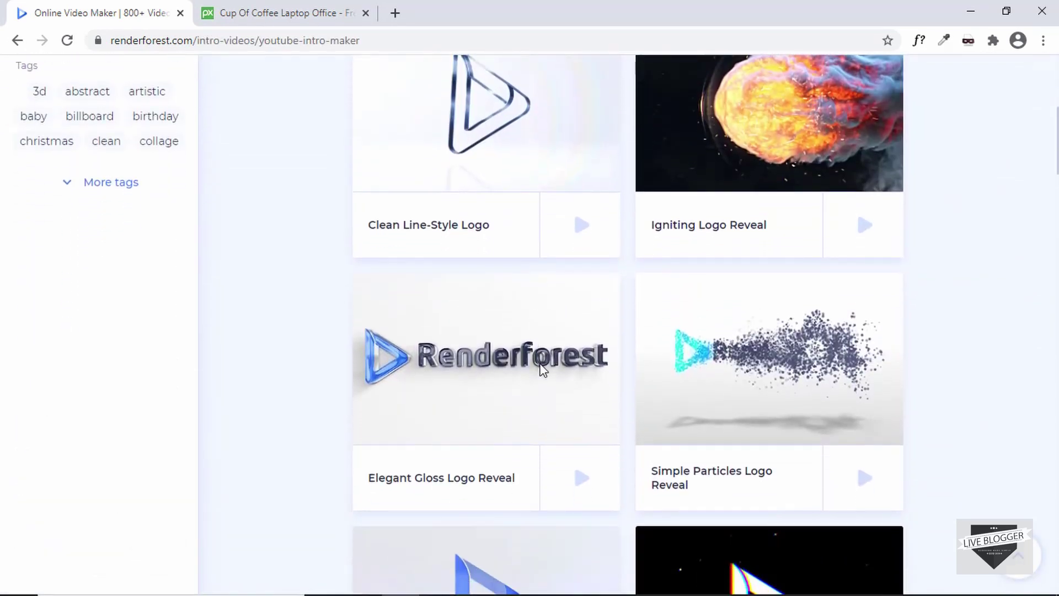
scroll(657, 456, "down", 5)
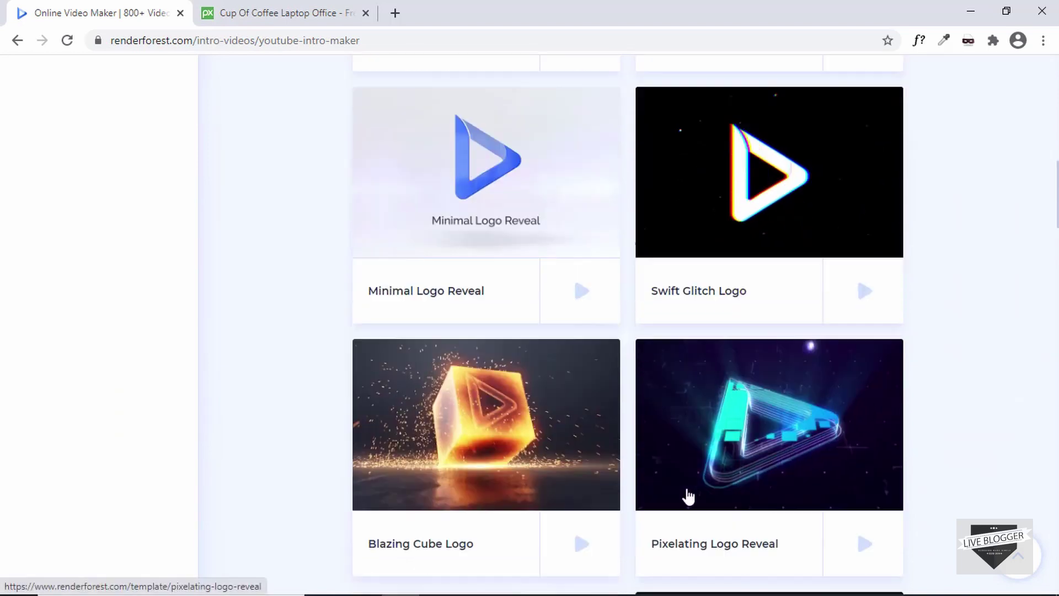
scroll(688, 494, "up", 2)
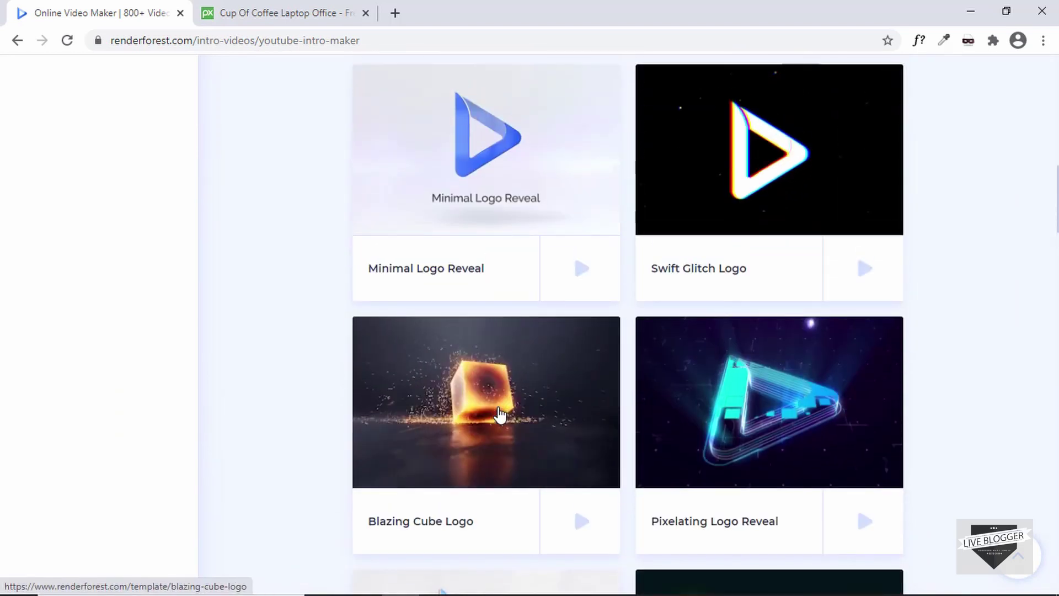
mouse_move(688, 407)
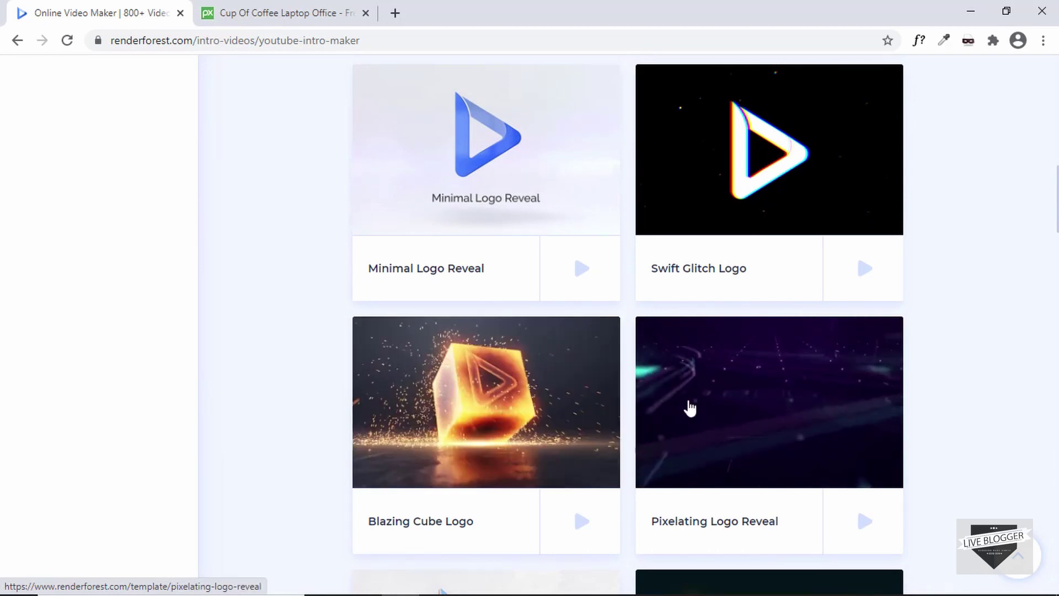
scroll(690, 408, "down", 8)
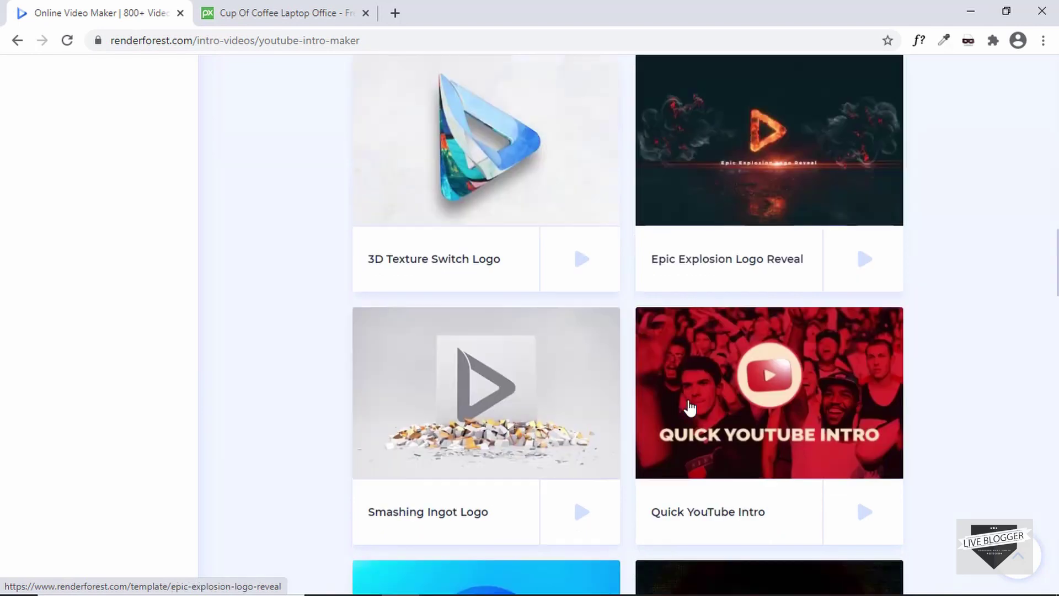
mouse_move(525, 194)
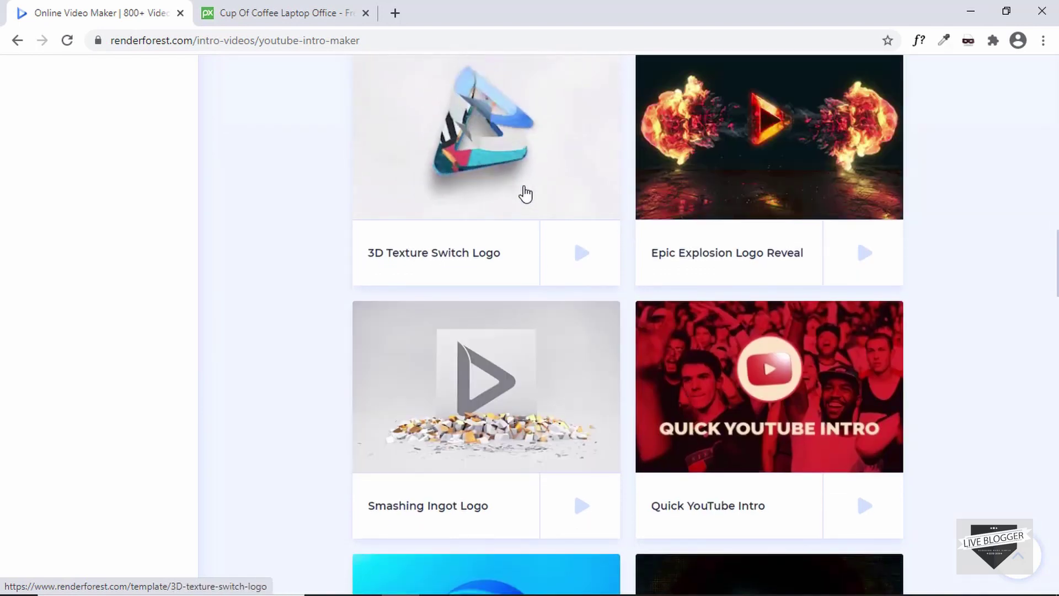
scroll(524, 192, "down", 6)
mouse_move(544, 262)
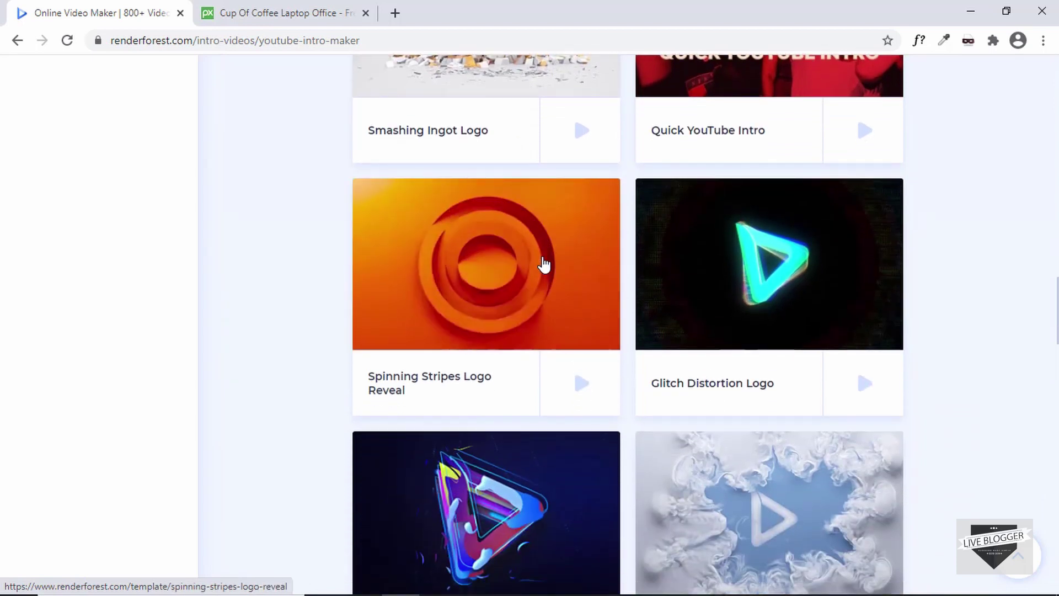
Open the Glitch Distortion Logo template, play its preview video and start a project from it
mouse_move(752, 272)
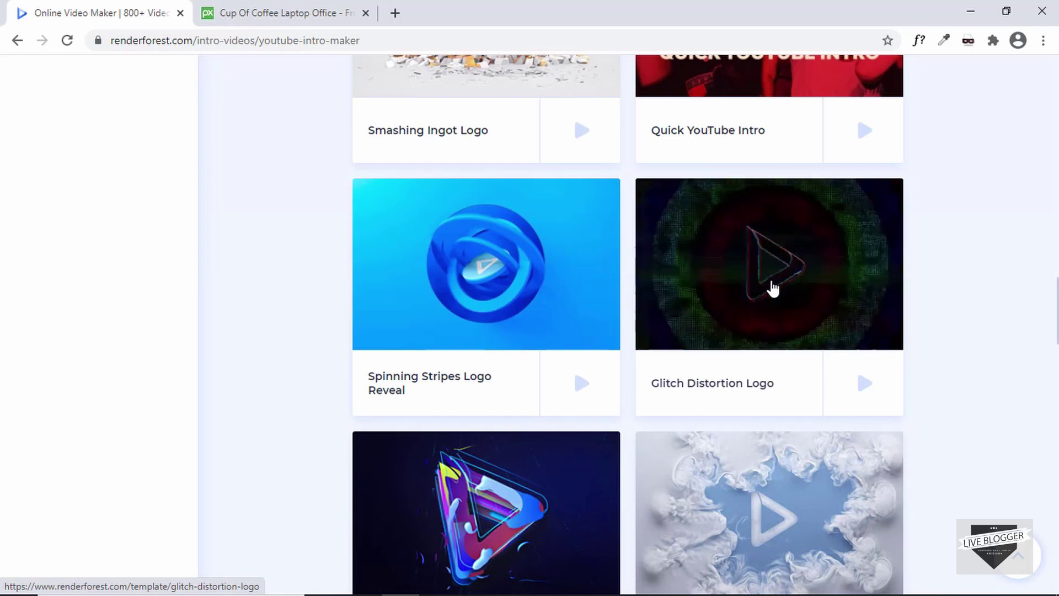
left_click(791, 293)
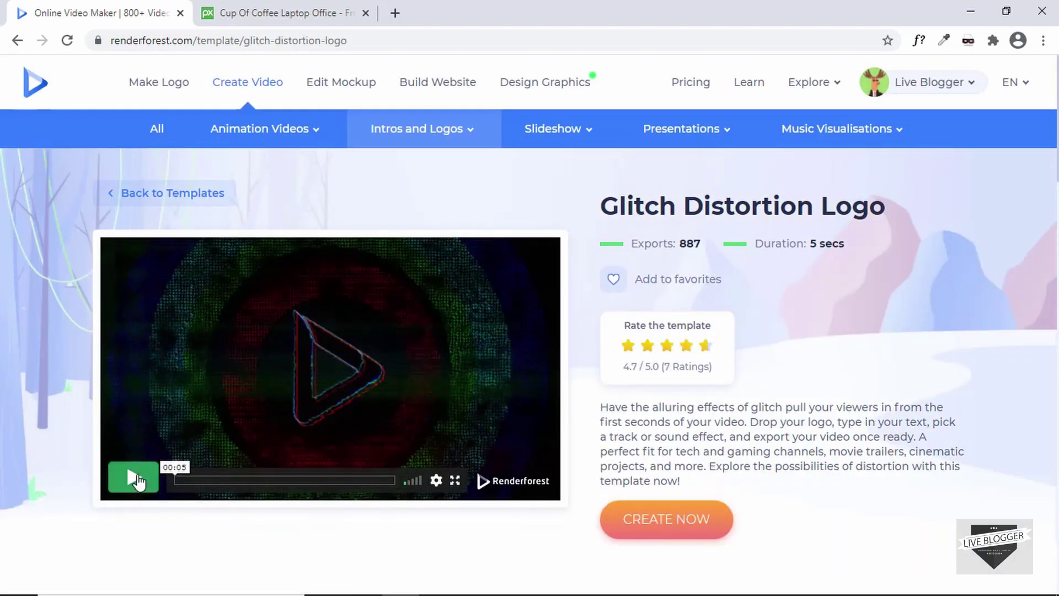
left_click(134, 488)
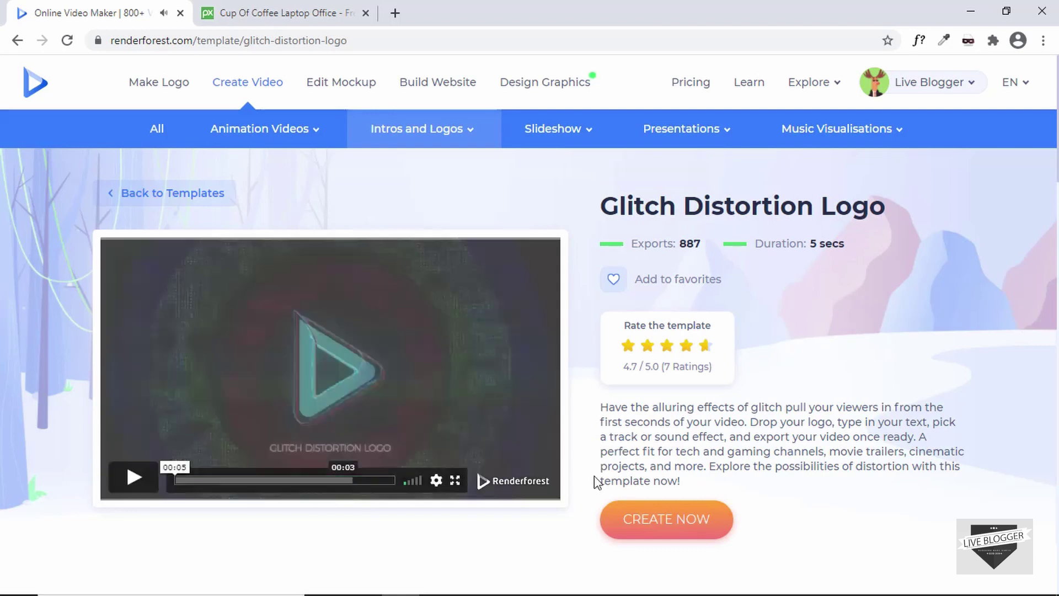
left_click(694, 528)
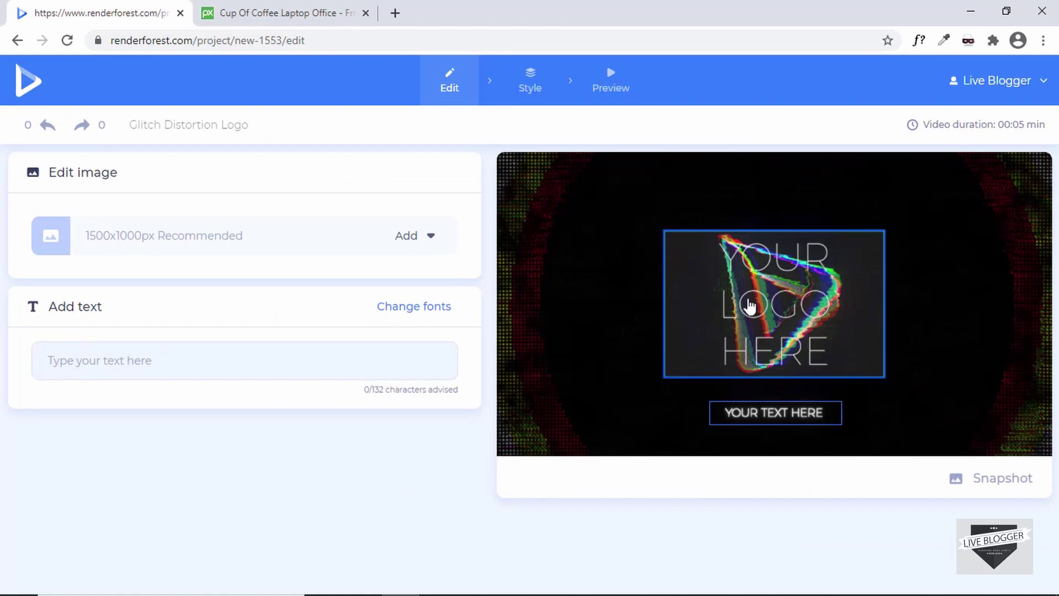
Upload Live Blogger_free-file.png as the intro's logo image and scale it down slightly to fit inside the crop frame
left_click(760, 303)
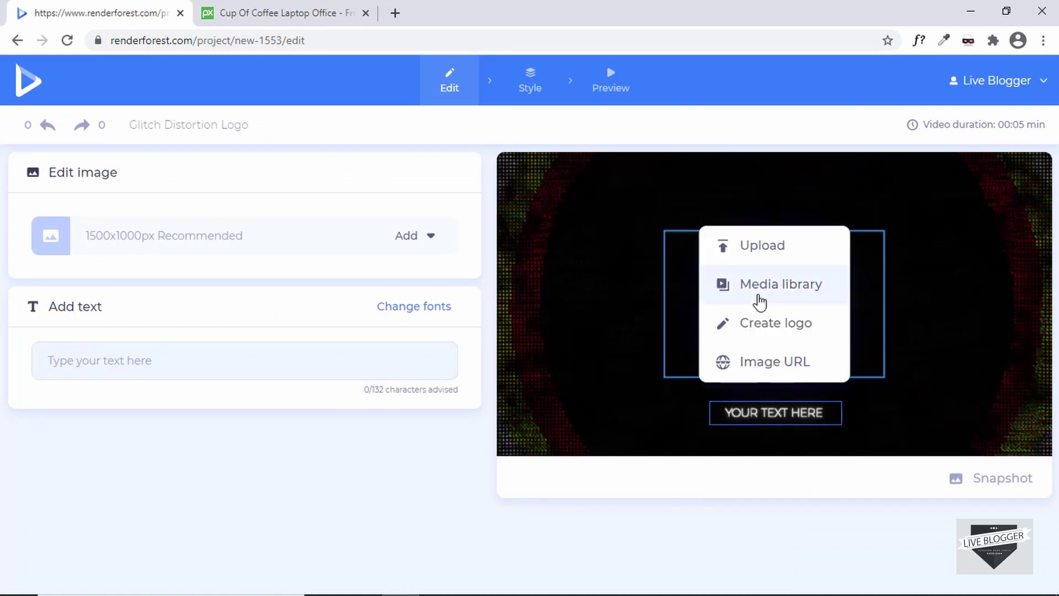
left_click(772, 252)
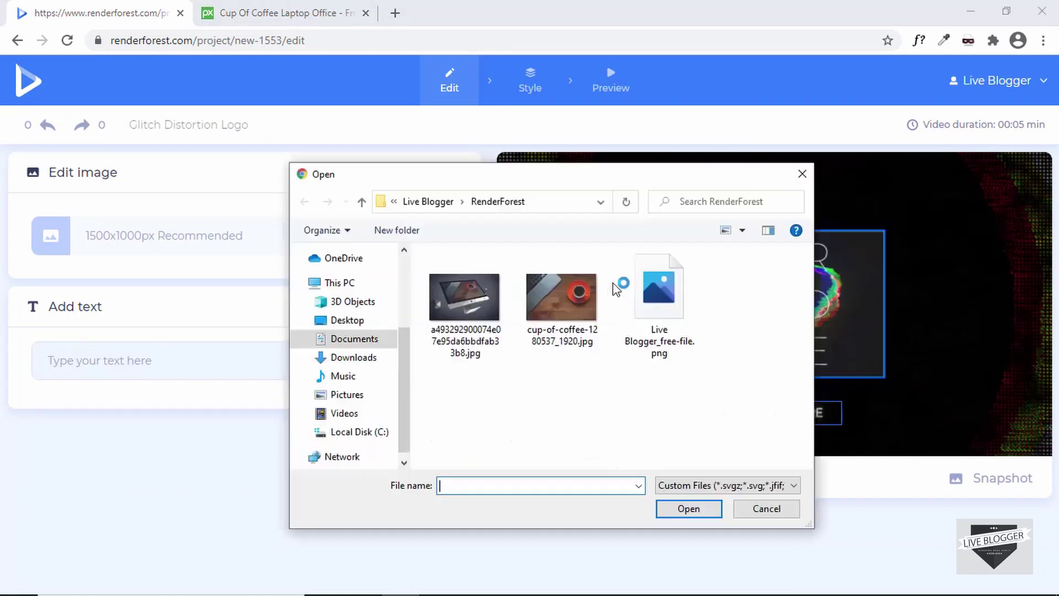
left_click(655, 306)
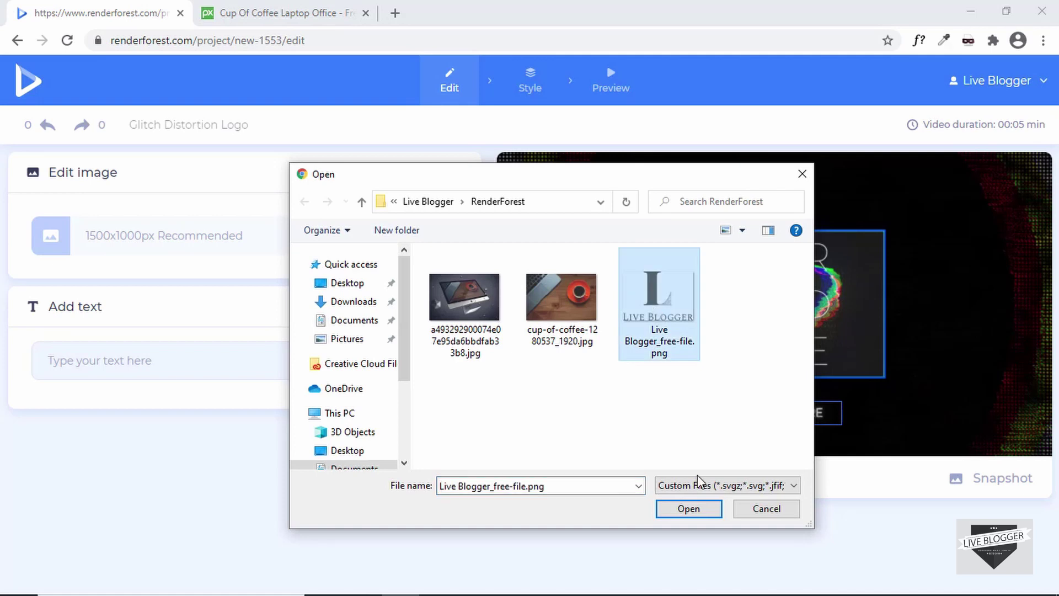
left_click(689, 508)
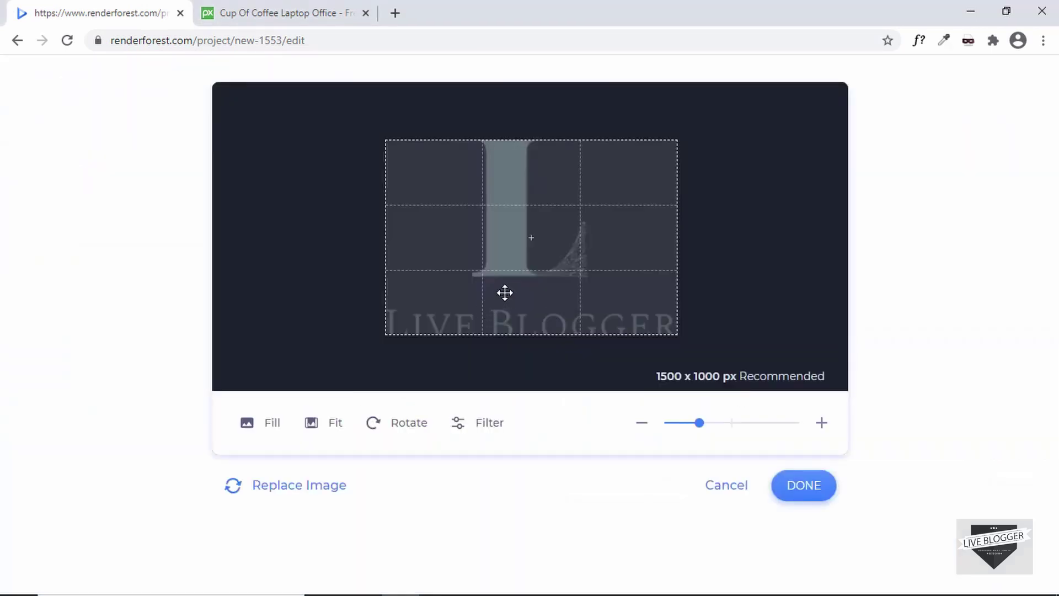
left_click_drag(697, 433, 694, 433)
left_click(804, 489)
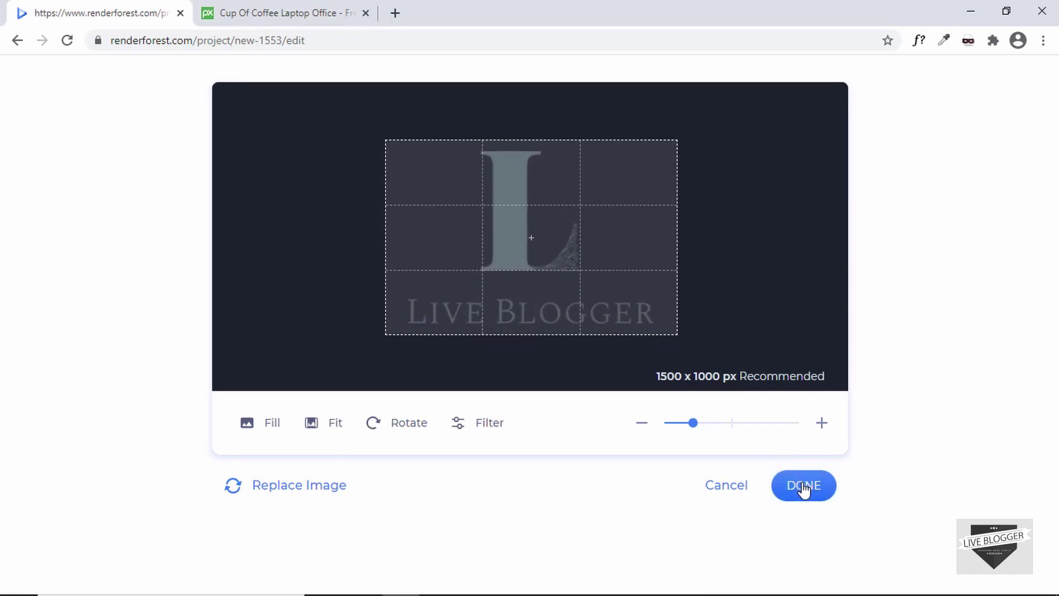
Set the text below the logo to "Design Websites" and save it
left_click(801, 420)
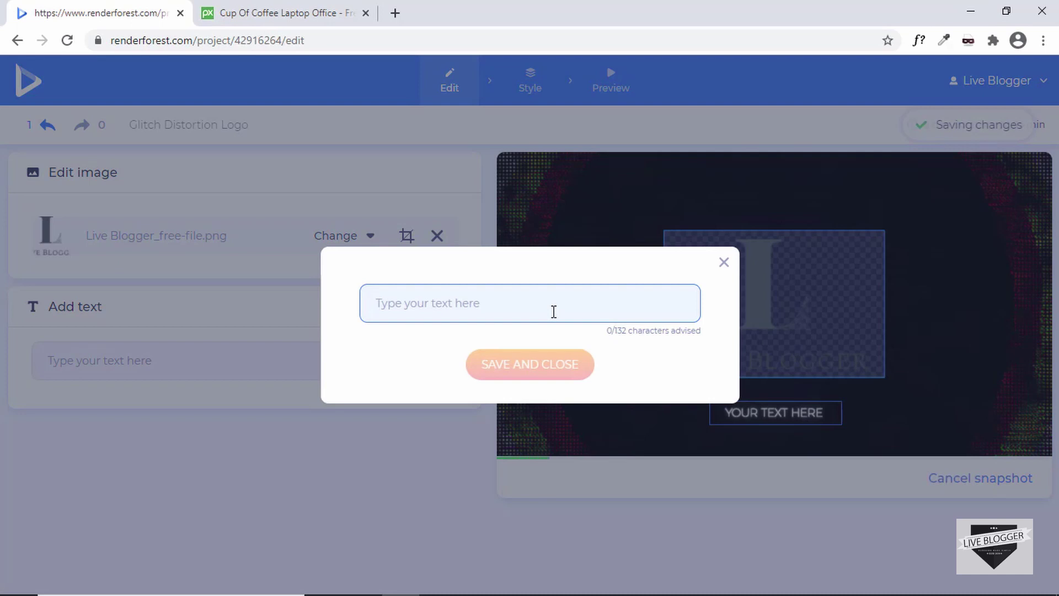
type("Design Websites")
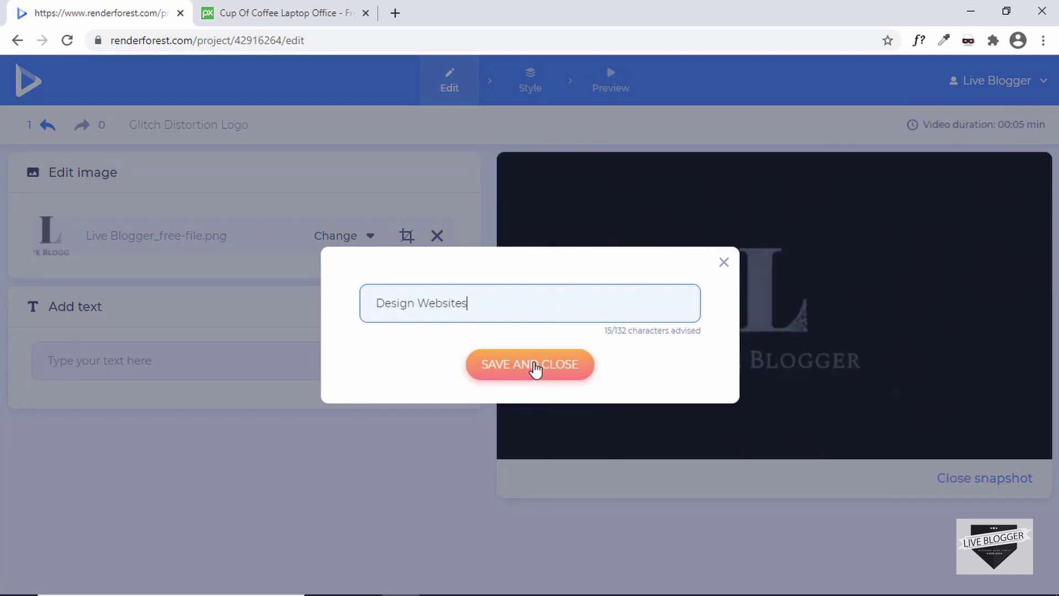
left_click(535, 369)
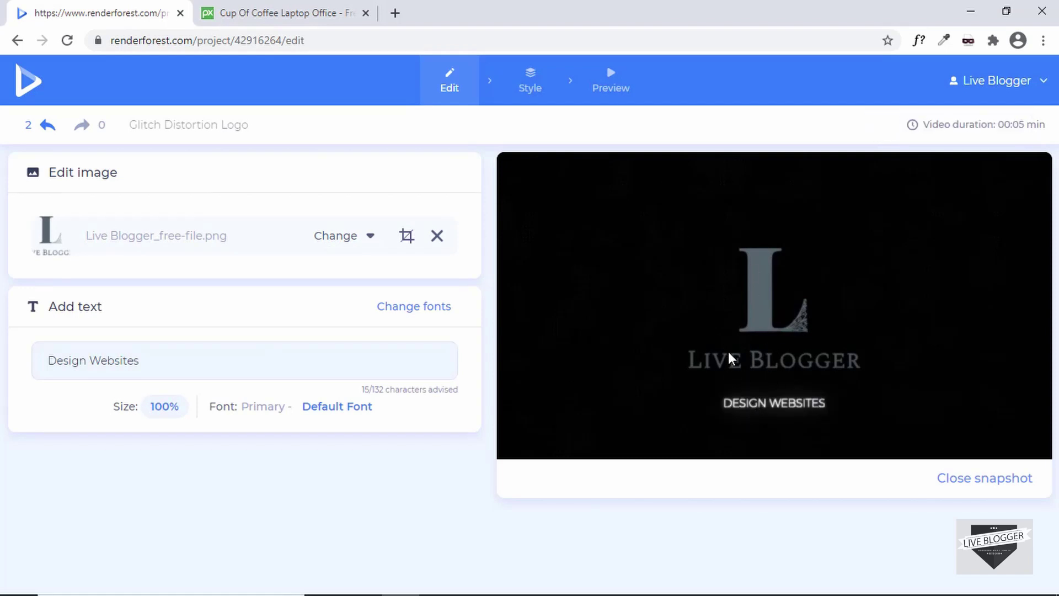
Look through the list of fonts available for this template in the style settings
left_click(530, 80)
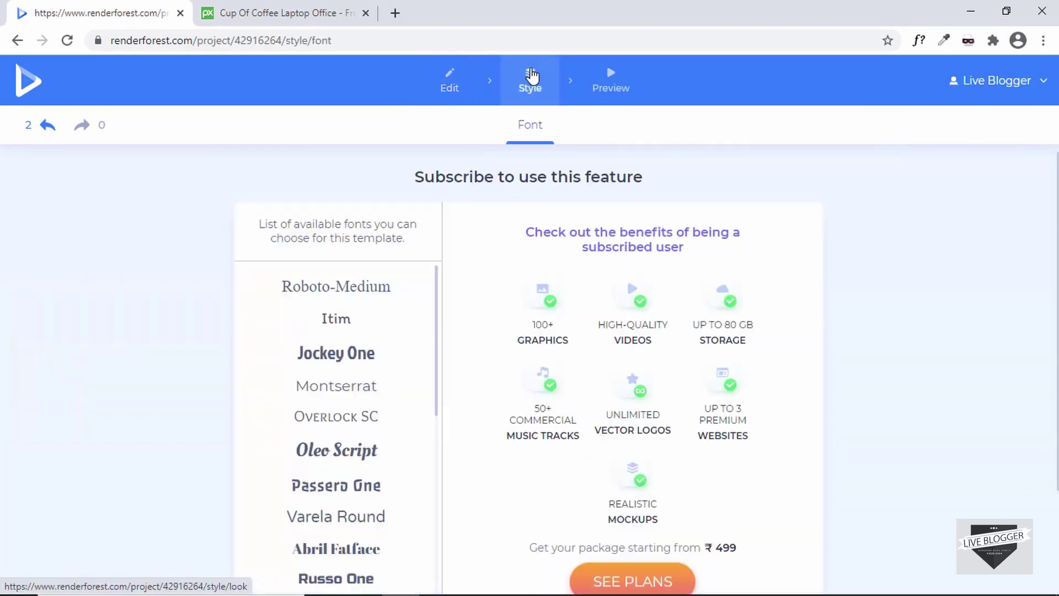
scroll(365, 358, "down", 12)
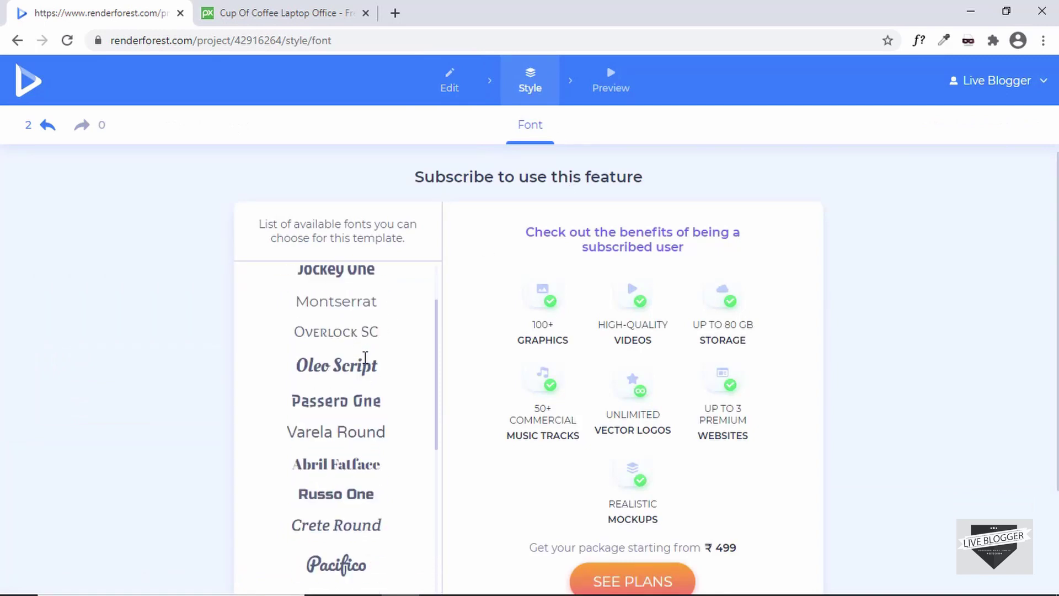
scroll(433, 359, "up", 12)
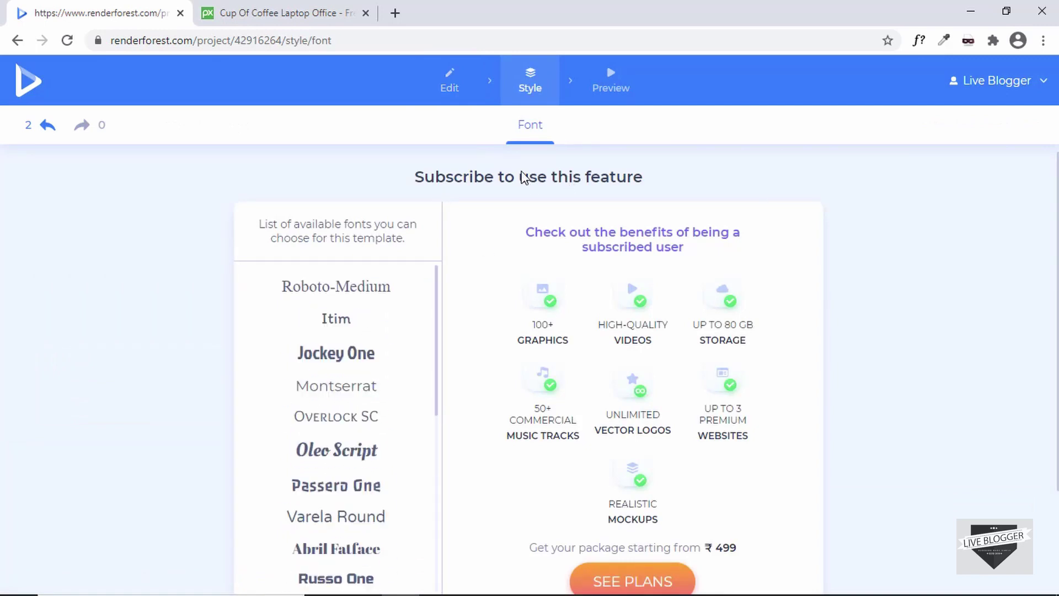
Render the intro as a free 360p low-quality preview and play the resulting video
left_click(610, 79)
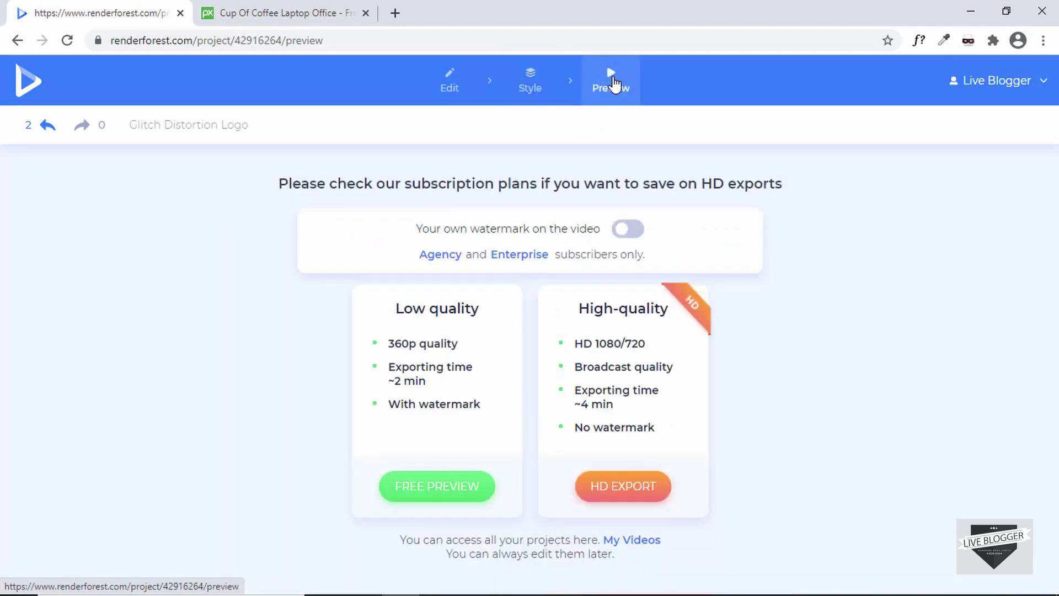
left_click(455, 486)
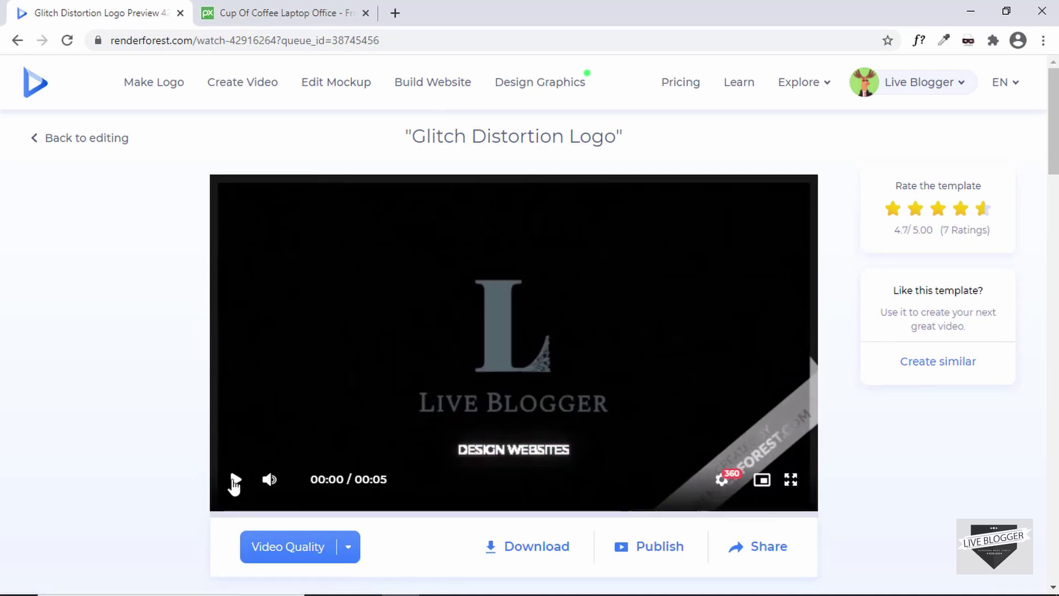
left_click(234, 480)
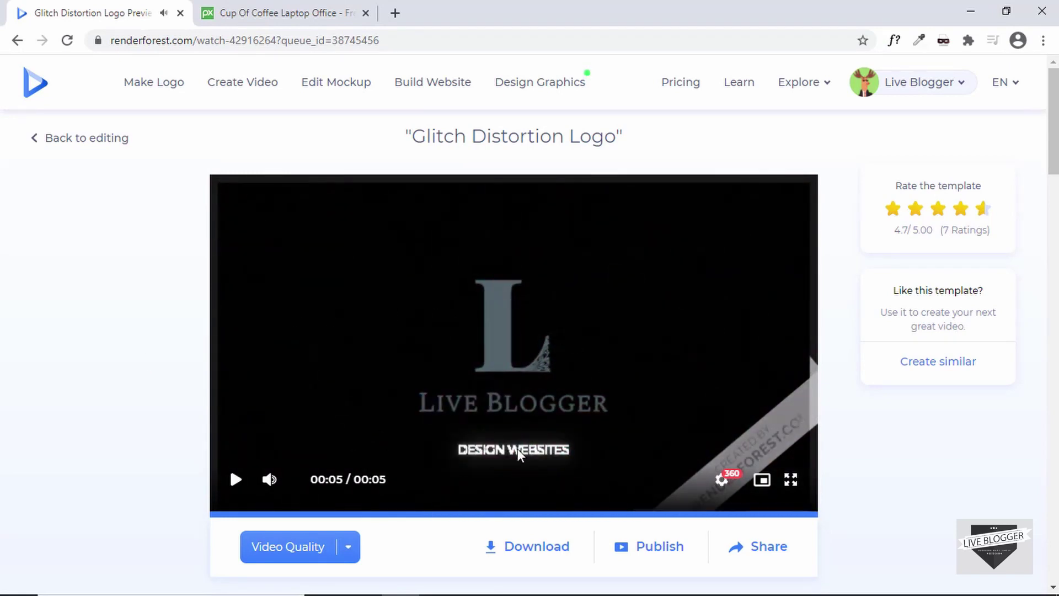
Download the rendered intro video, watch it in VLC media player and close the player
scroll(401, 476, "down", 2)
left_click(530, 416)
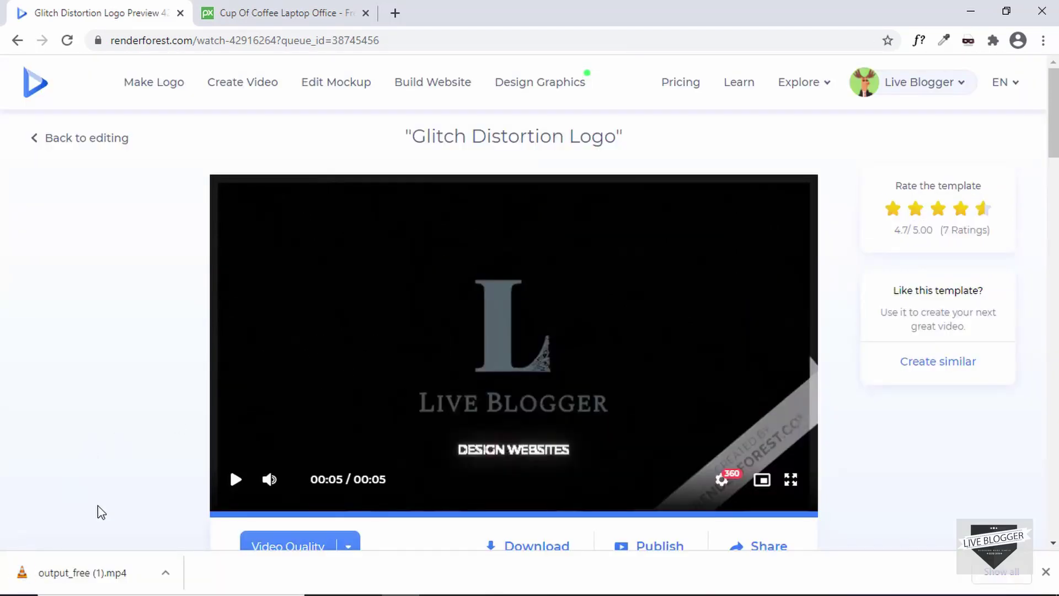
left_click(81, 571)
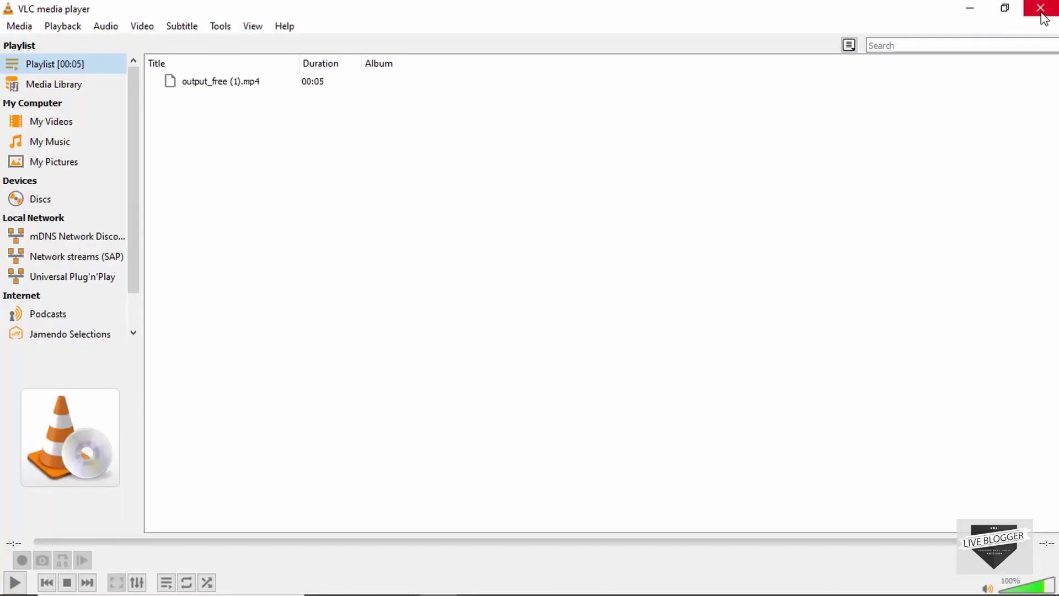
left_click(1041, 9)
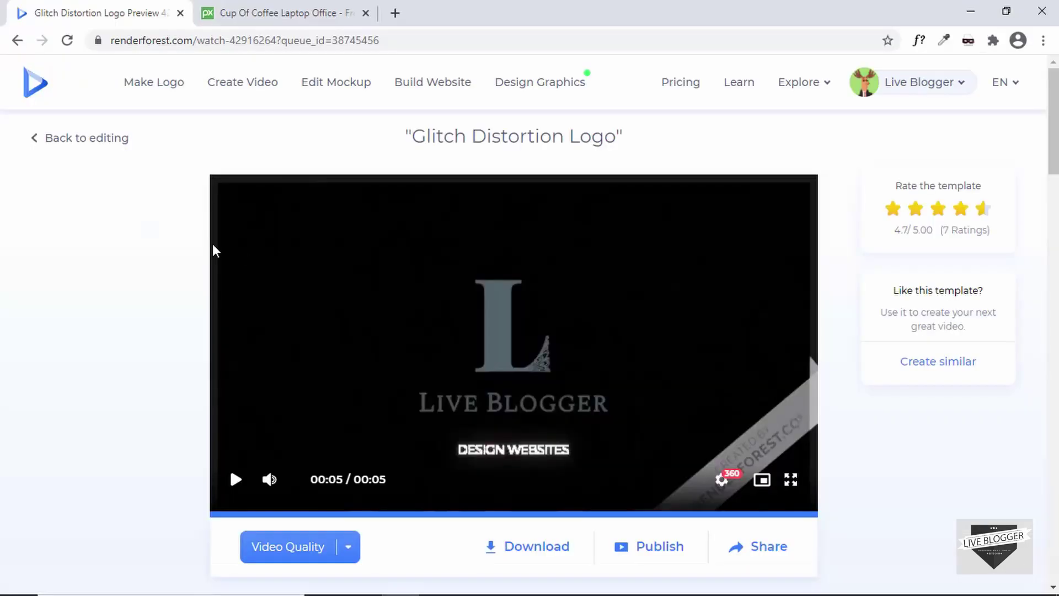
Leave the finished video's page and look through the Presentations and Intros and Logos categories of the video templates
left_click(88, 145)
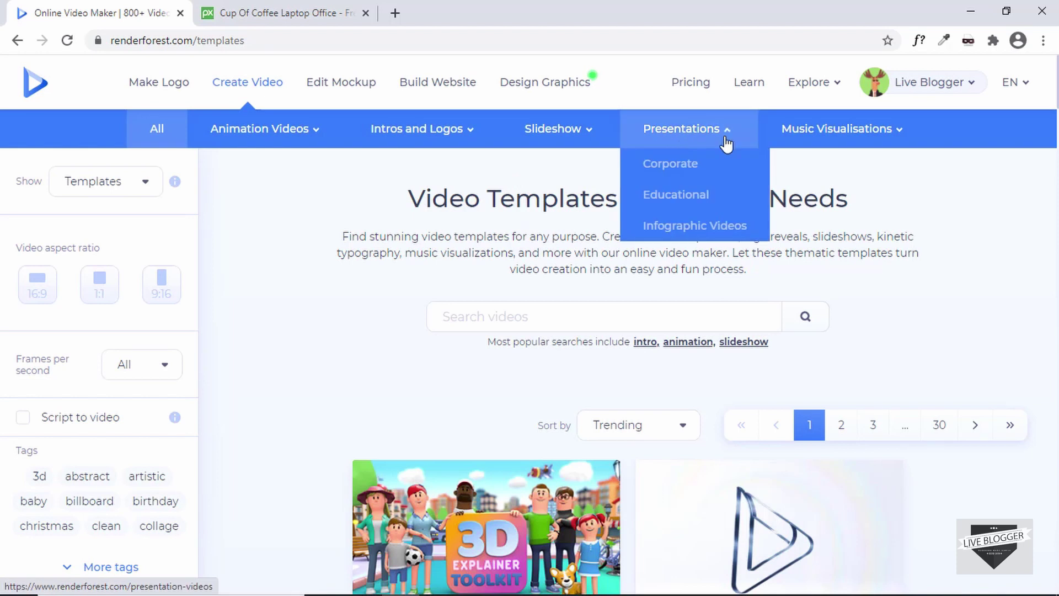
left_click(809, 138)
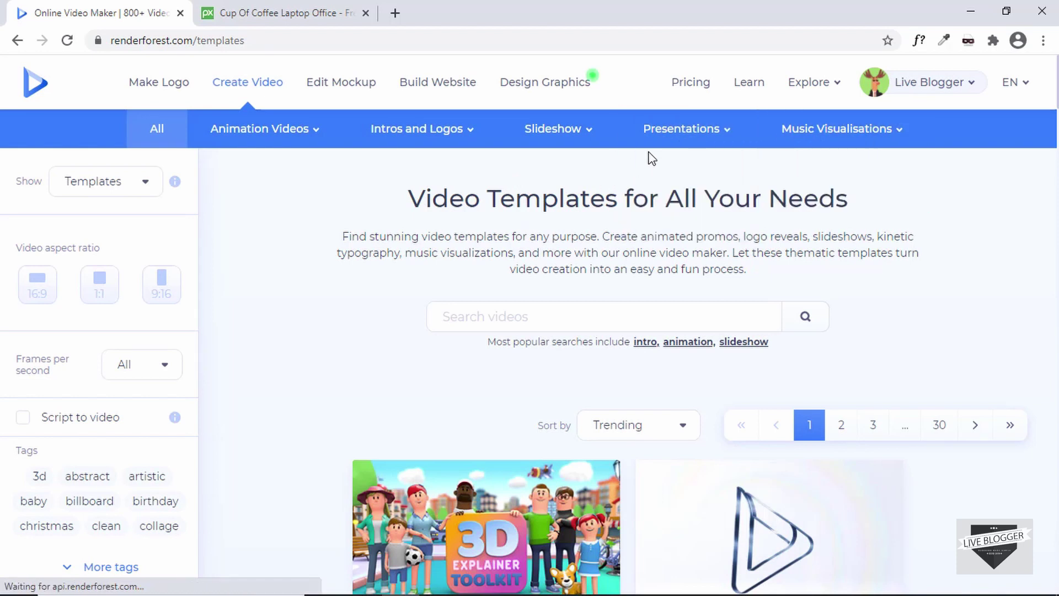
mouse_move(439, 135)
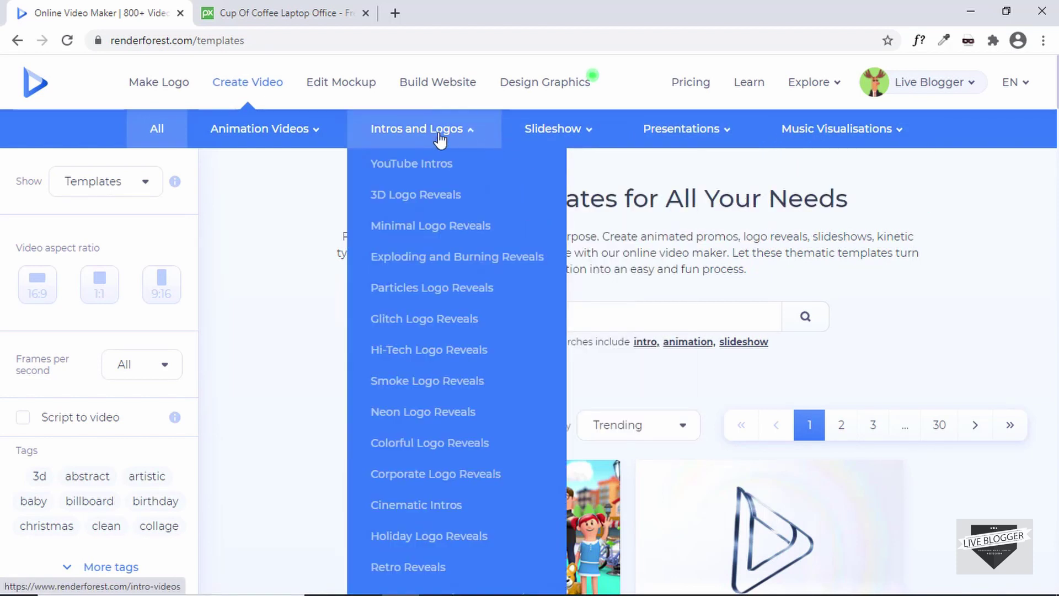